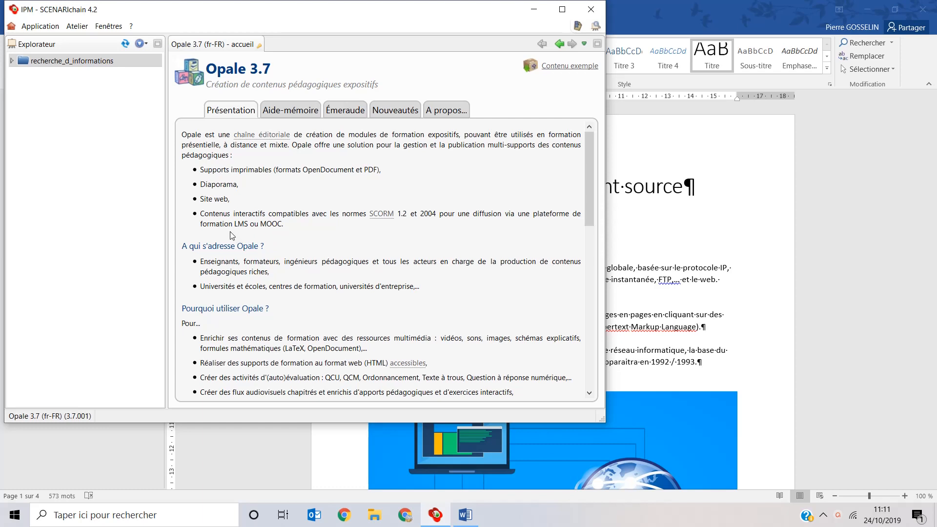
Create a space named "medias" inside the recherche_d_informations space
{"action": "left_click", "coordinate": [44, 58]}
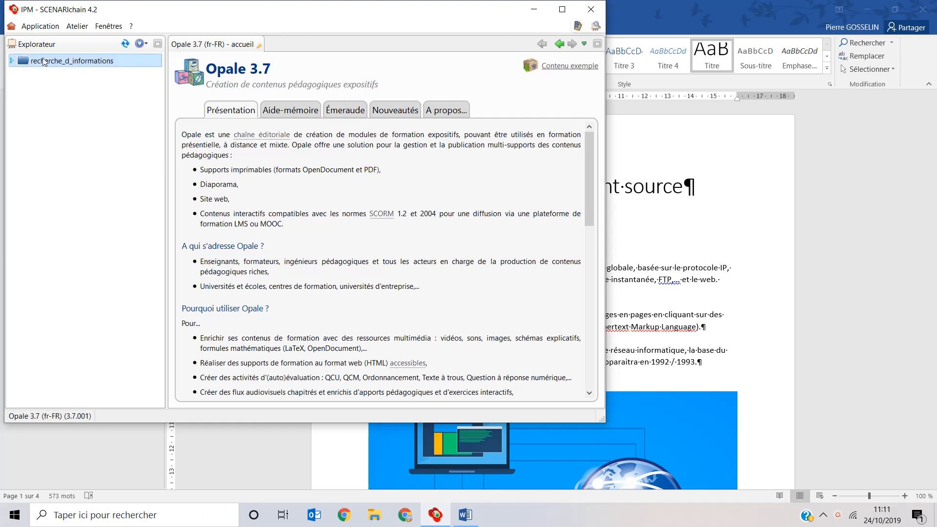
{"action": "right_click", "coordinate": [44, 59]}
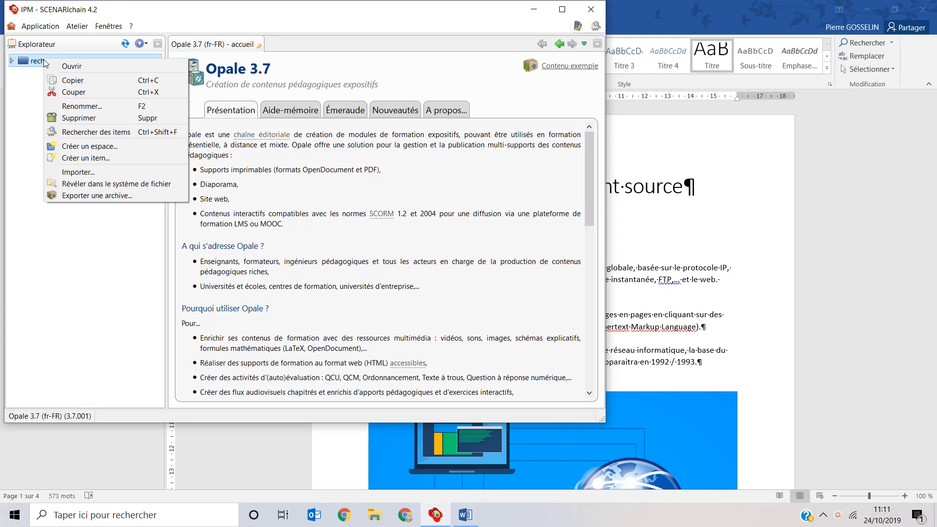
{"action": "left_click", "coordinate": [77, 148]}
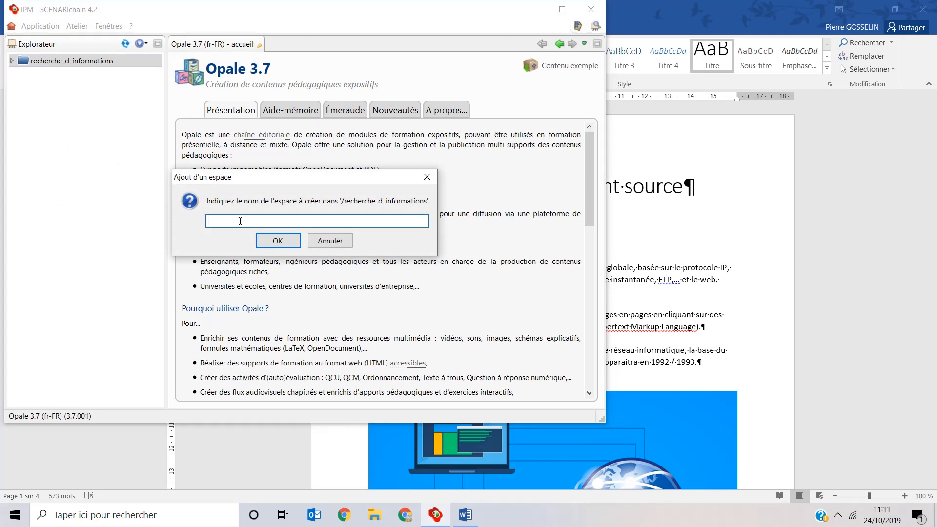
{"action": "type", "text": "medias"}
{"action": "key", "text": "Return"}
Add a second space named "references" inside recherche_d_informations
{"action": "left_click", "coordinate": [66, 61]}
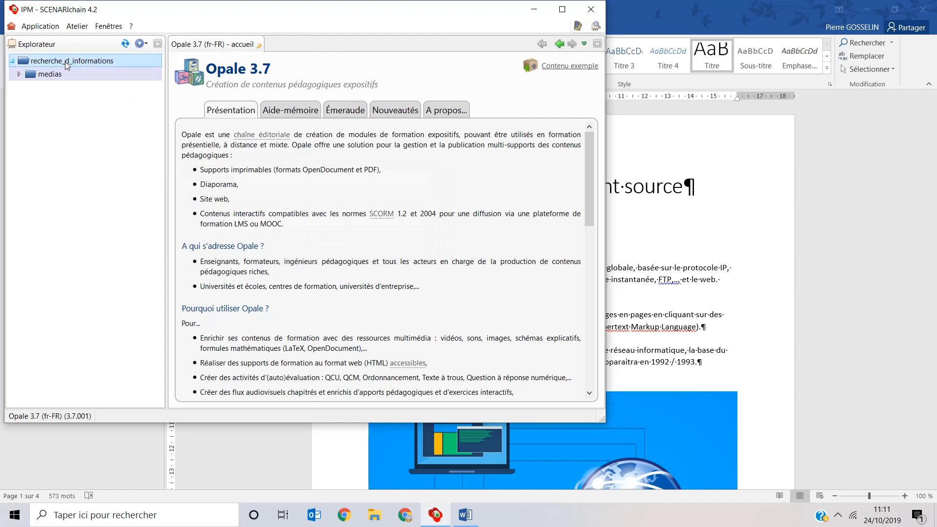
{"action": "right_click", "coordinate": [66, 61]}
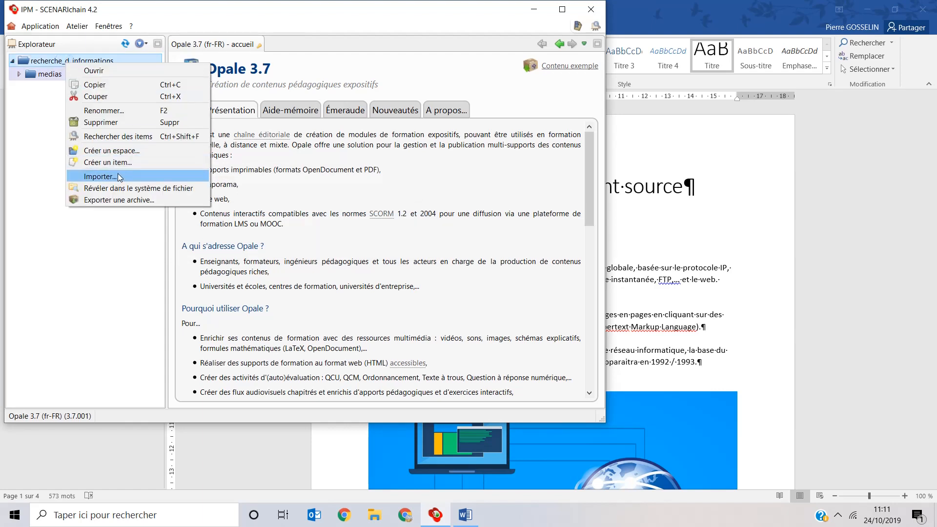
{"action": "left_click", "coordinate": [115, 150]}
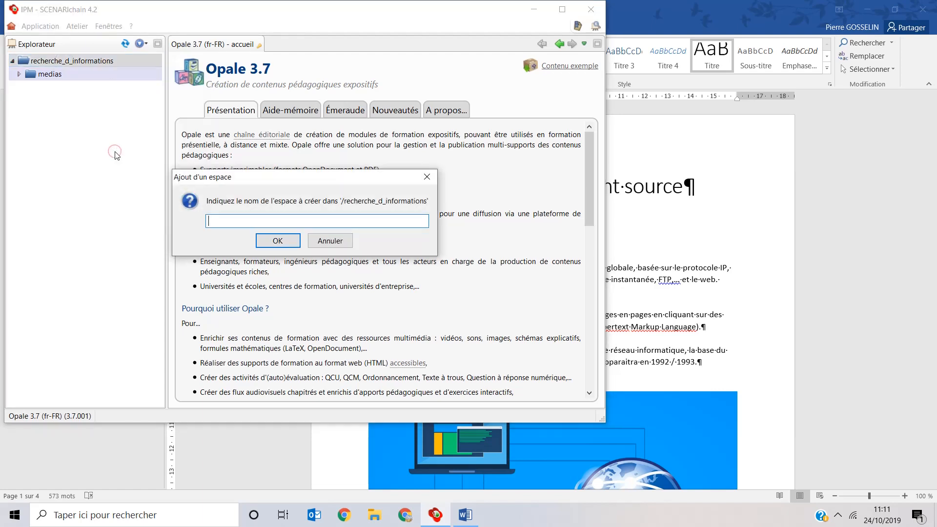
{"action": "type", "text": "references"}
{"action": "left_click", "coordinate": [277, 241]}
Add a third space named "items_contenus" inside recherche_d_informations
{"action": "right_click", "coordinate": [58, 62]}
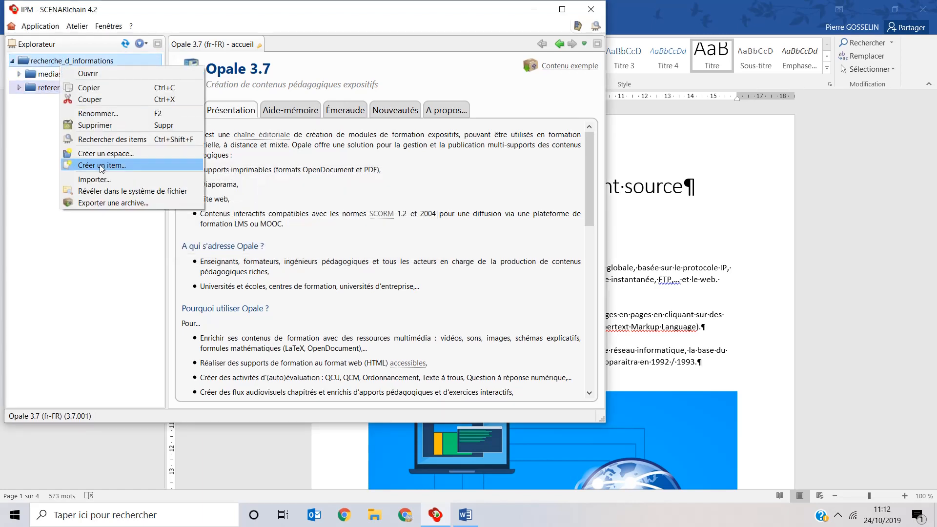
{"action": "left_click", "coordinate": [115, 150]}
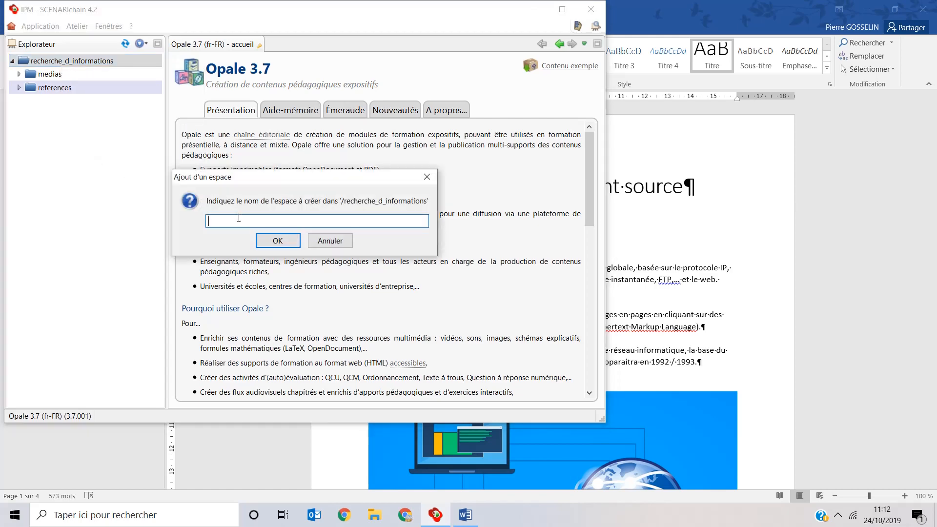
{"action": "type", "text": "items_contenus"}
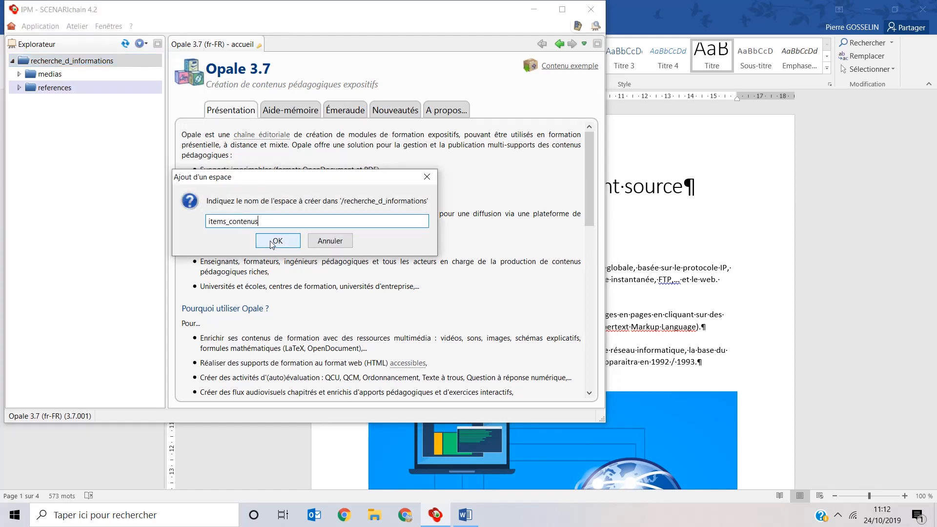
{"action": "left_click", "coordinate": [277, 241]}
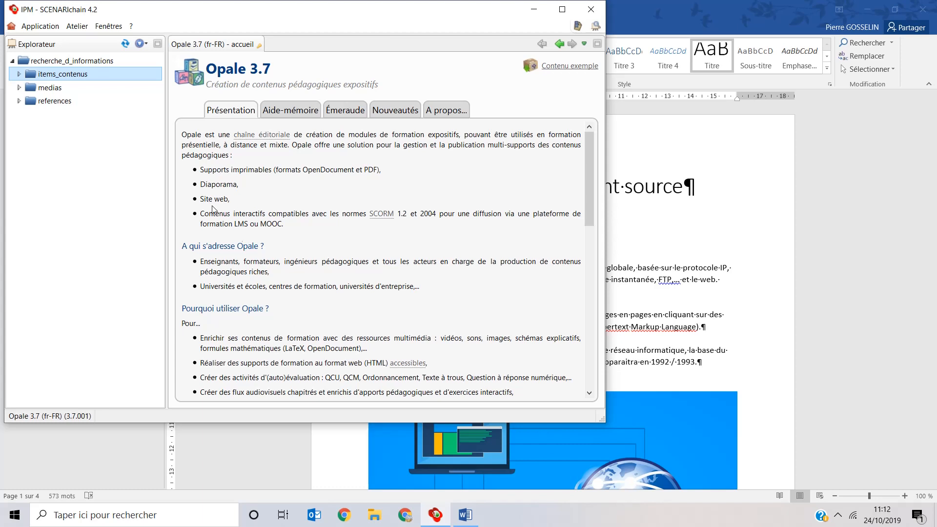
Create a Module OPALE item named module_recherche_d_informations in the recherche_d_informations space
{"action": "left_click", "coordinate": [46, 62]}
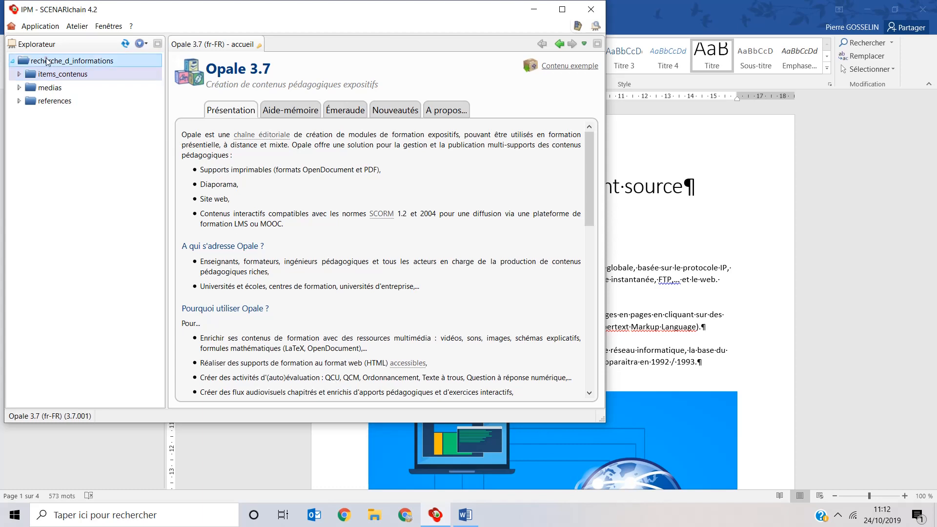
{"action": "right_click", "coordinate": [45, 60]}
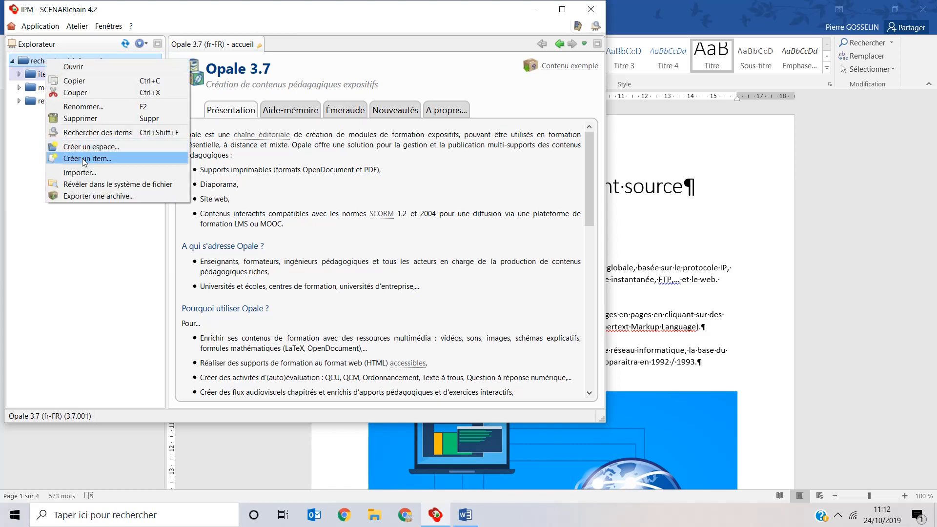
{"action": "left_click", "coordinate": [84, 159]}
{"action": "left_click", "coordinate": [307, 153]}
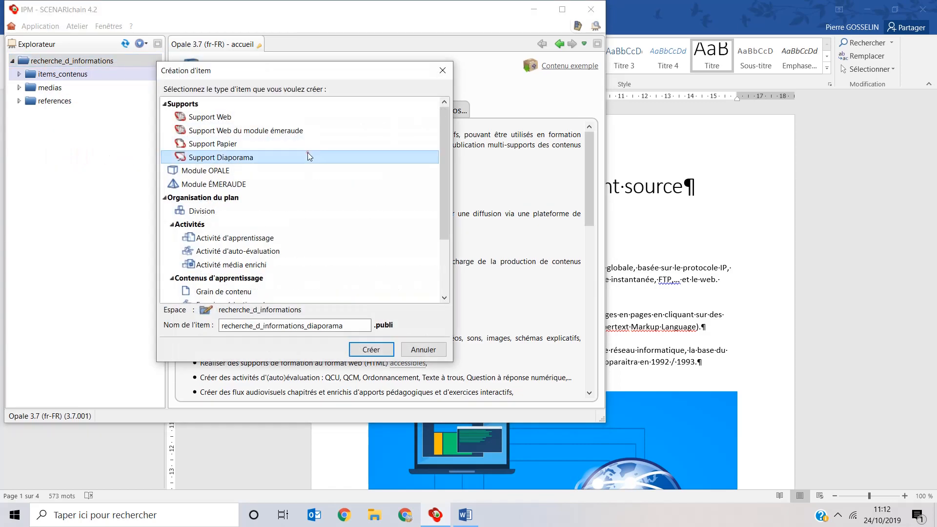
{"action": "left_click", "coordinate": [257, 170]}
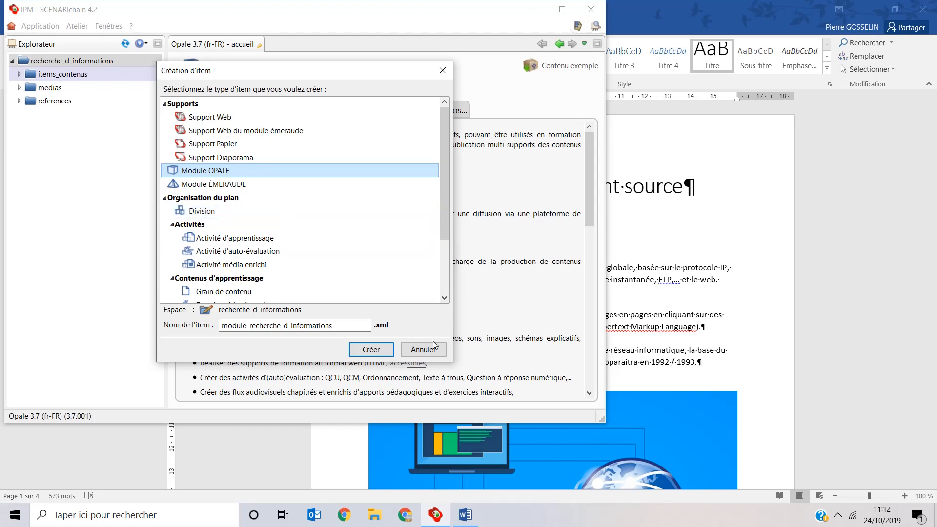
{"action": "left_click", "coordinate": [377, 349]}
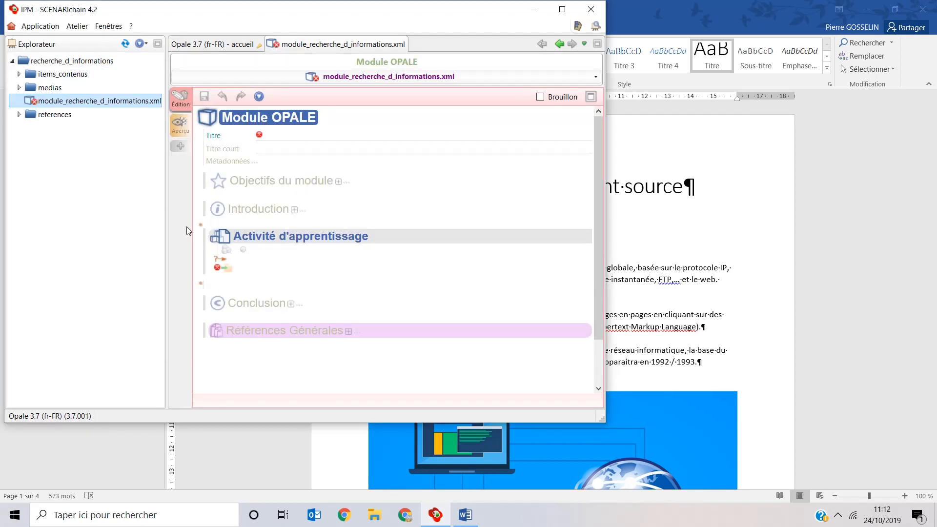
Set the module's title to "Recherche d'informations"
{"action": "left_click", "coordinate": [311, 135]}
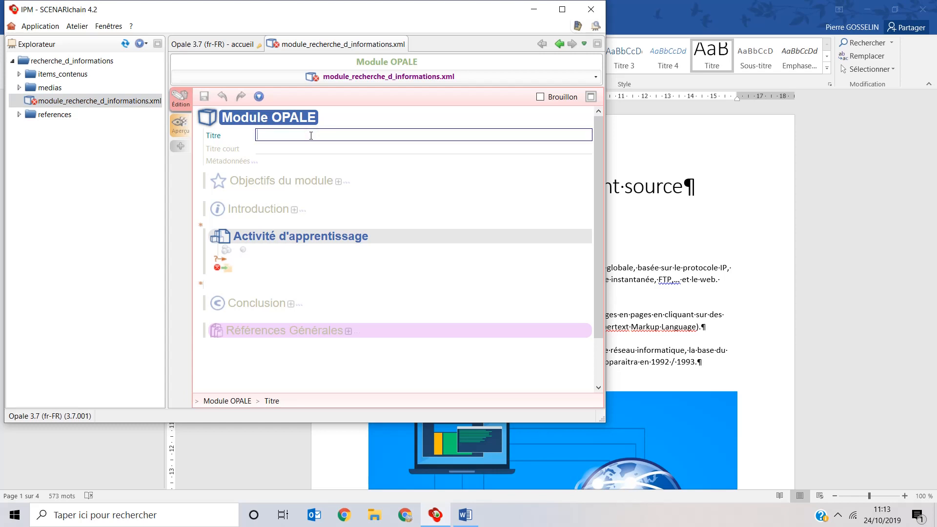
{"action": "type", "text": "Rech"}
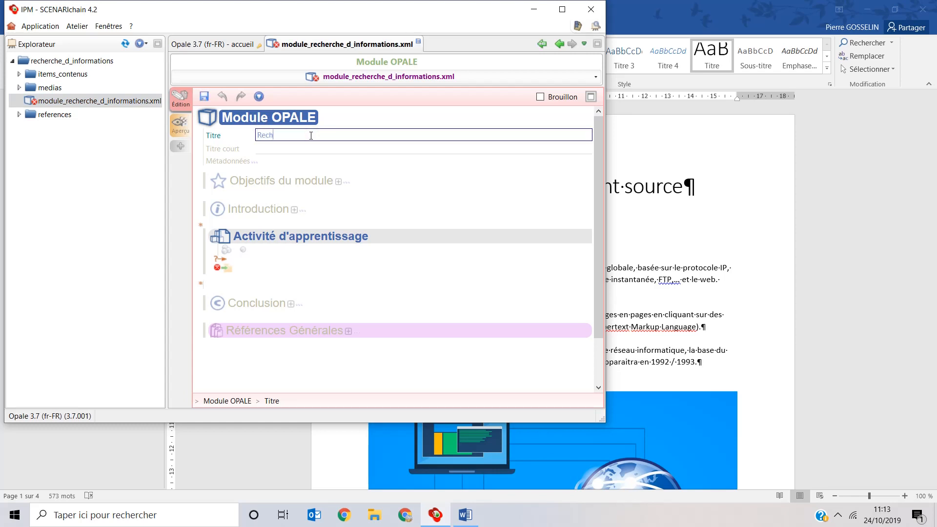
{"action": "type", "text": "erche d'informations"}
Write the module objectives "Connaître les principes de navigation sur le web", "S'approprier une méthode de recherche sur le web" and "Utiliser un moteur de recherche"
{"action": "left_click", "coordinate": [318, 183]}
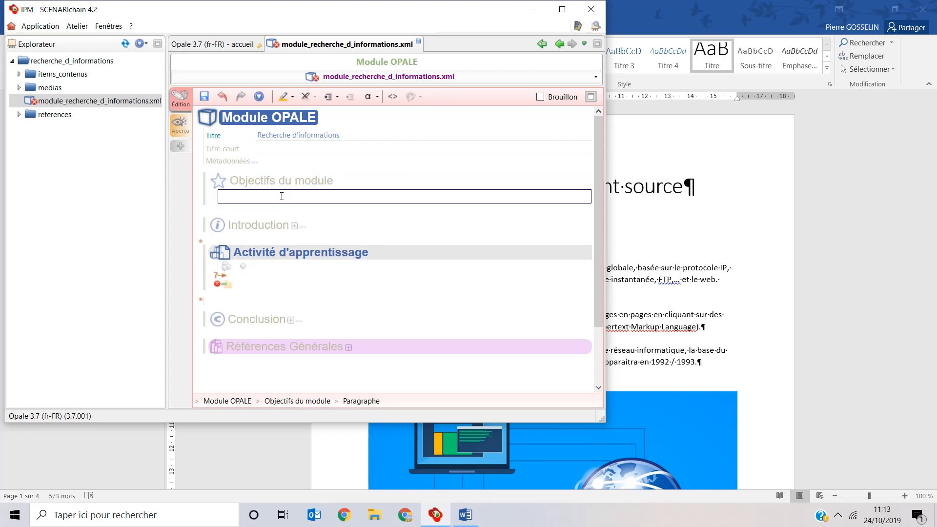
{"action": "type", "text": "Connaître les principes de navigation sur le w"}
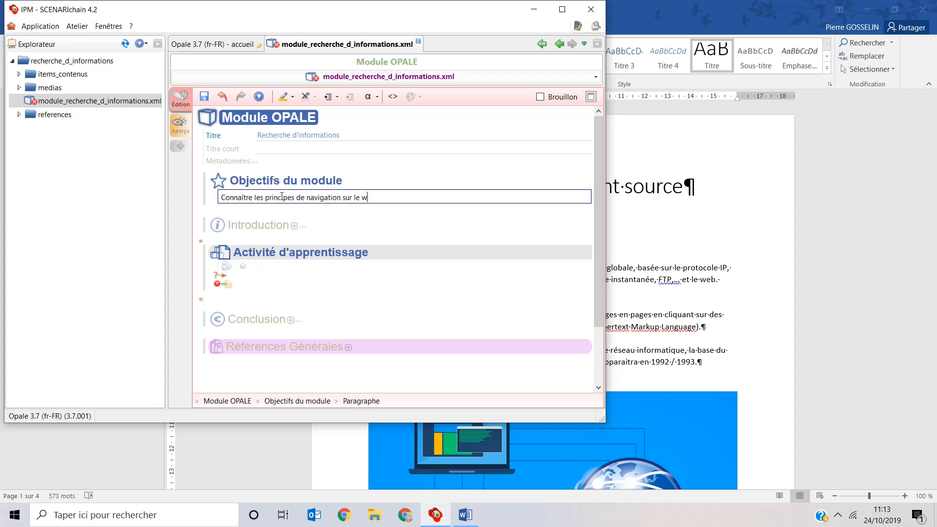
{"action": "type", "text": "eb"}
{"action": "key", "text": "Return"}
{"action": "type", "text": "S'approprier une méthode de rec"}
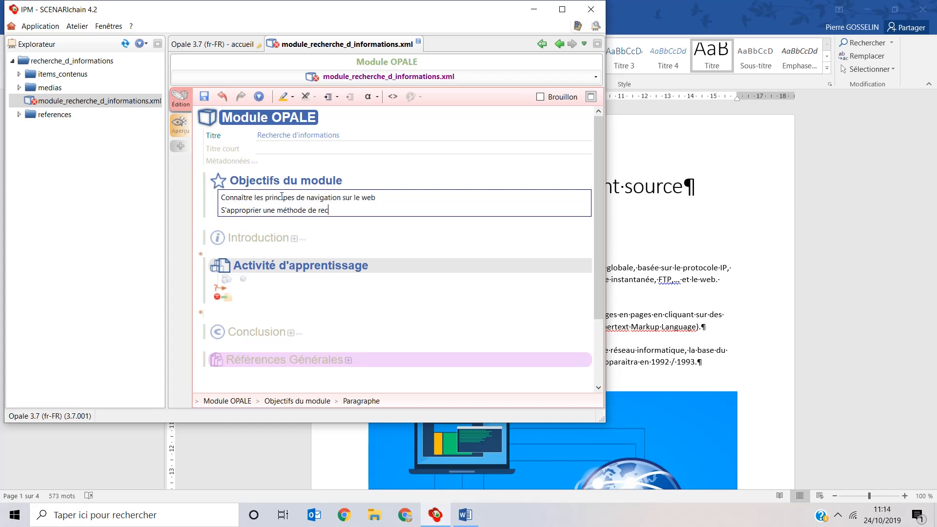
{"action": "type", "text": "herche sur le web"}
{"action": "key", "text": "Return"}
{"action": "type", "text": "Utiliser un moteur de "}
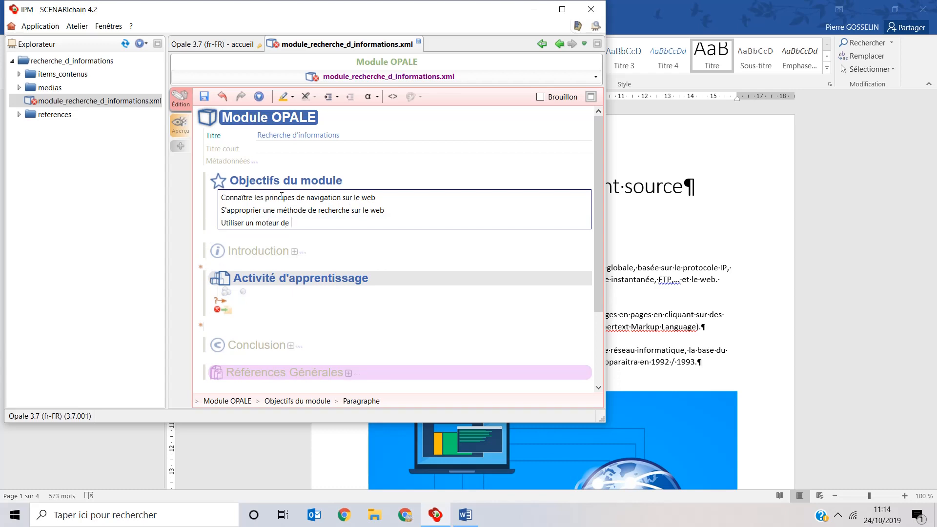
{"action": "type", "text": "recherche"}
Turn the three objective lines into a bulleted list and save the module
{"action": "left_click_drag", "start_coordinate": [323, 223], "coordinate": [221, 197]}
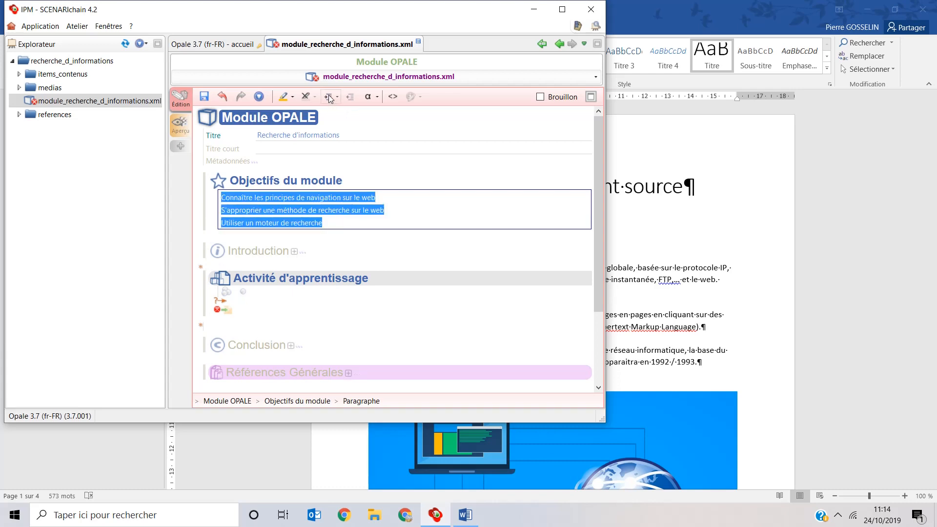
{"action": "left_click", "coordinate": [329, 97]}
{"action": "left_click", "coordinate": [348, 112]}
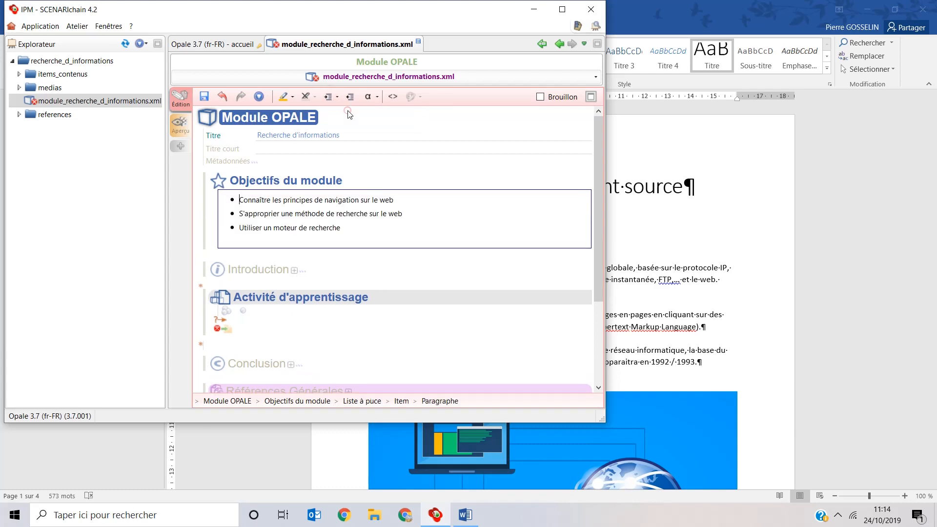
{"action": "left_click", "coordinate": [204, 98]}
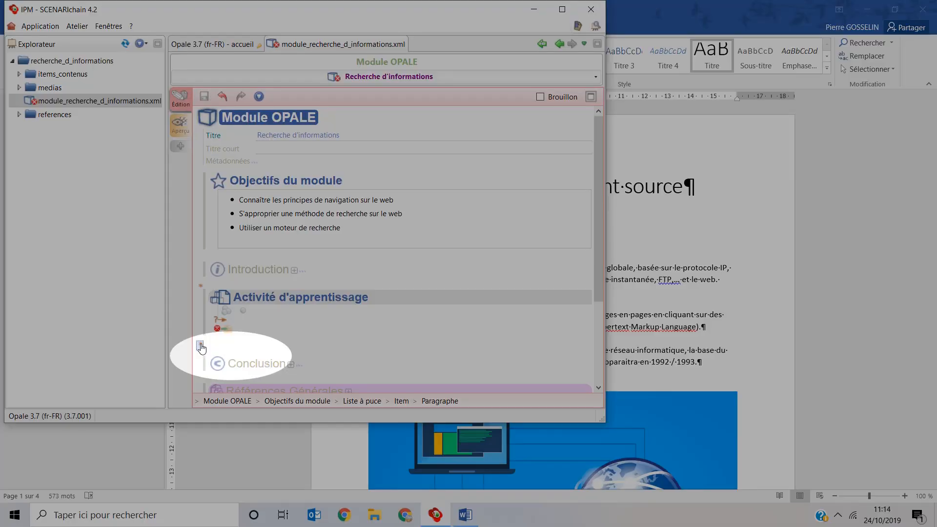
Insert a Division after the Activité d'apprentissage and title it "Principes de navigation sur le web"
{"action": "left_click", "coordinate": [201, 346]}
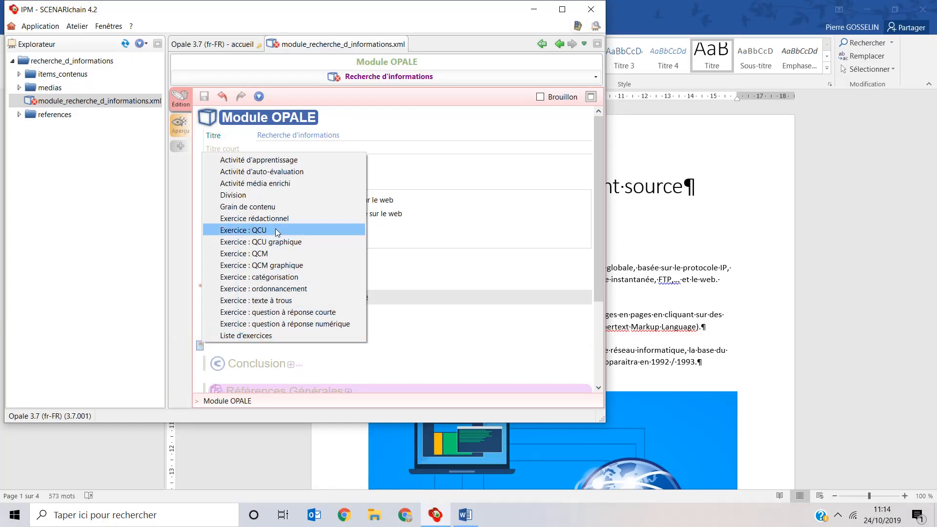
{"action": "left_click", "coordinate": [250, 195]}
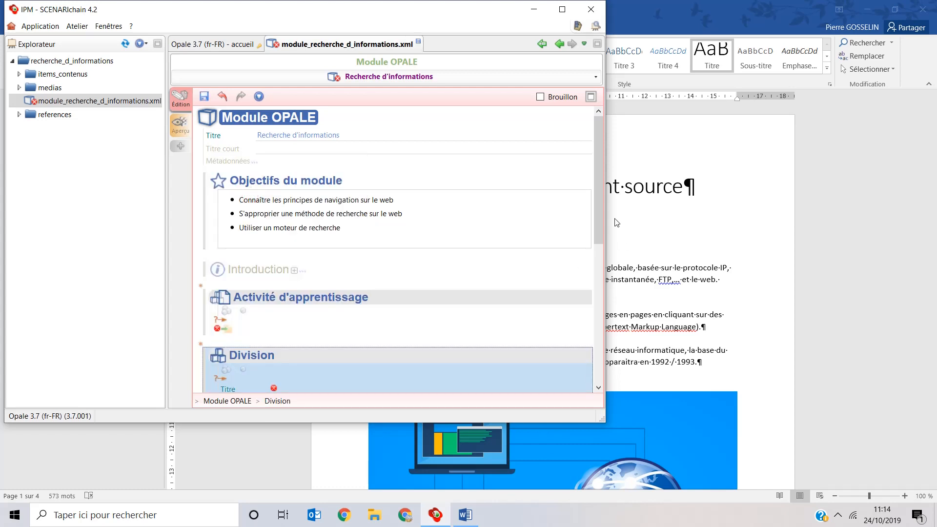
{"action": "left_click_drag", "start_coordinate": [603, 207], "coordinate": [612, 274]}
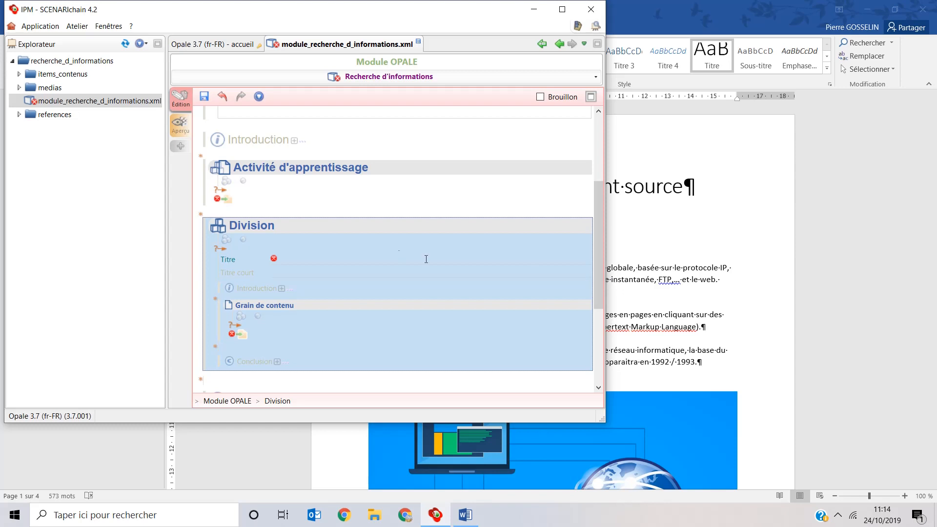
{"action": "left_click", "coordinate": [284, 259]}
{"action": "type", "text": "Princi"}
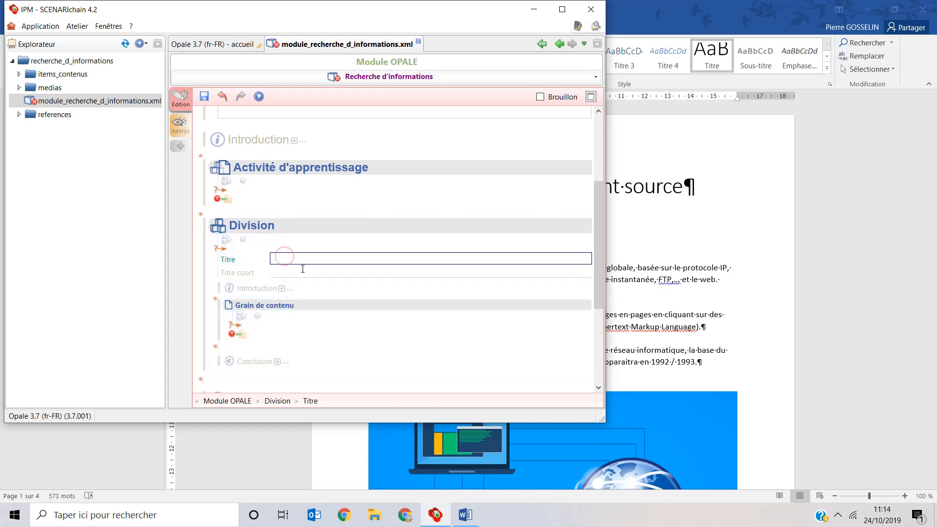
{"action": "type", "text": "pes de navigation sur le web"}
Delete the empty Activité d'apprentissage above the division and save the module
{"action": "left_click", "coordinate": [224, 166]}
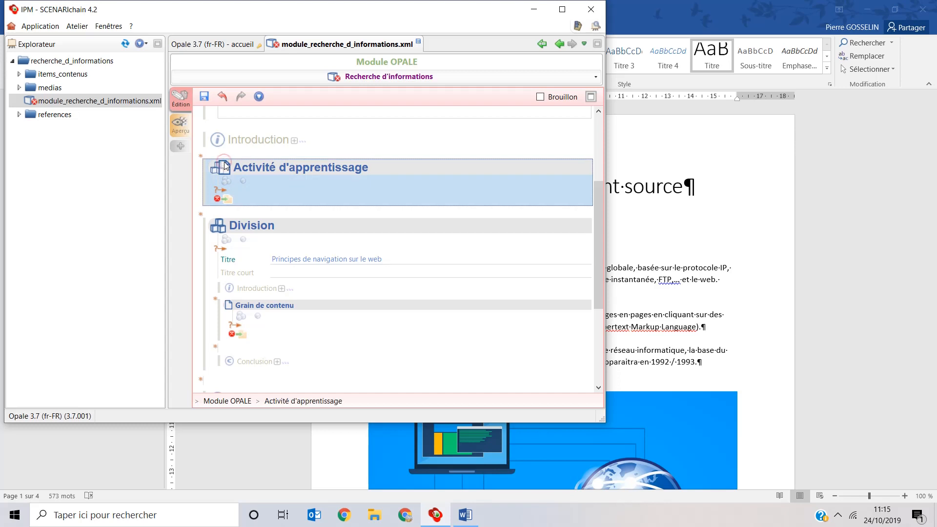
{"action": "right_click", "coordinate": [225, 165]}
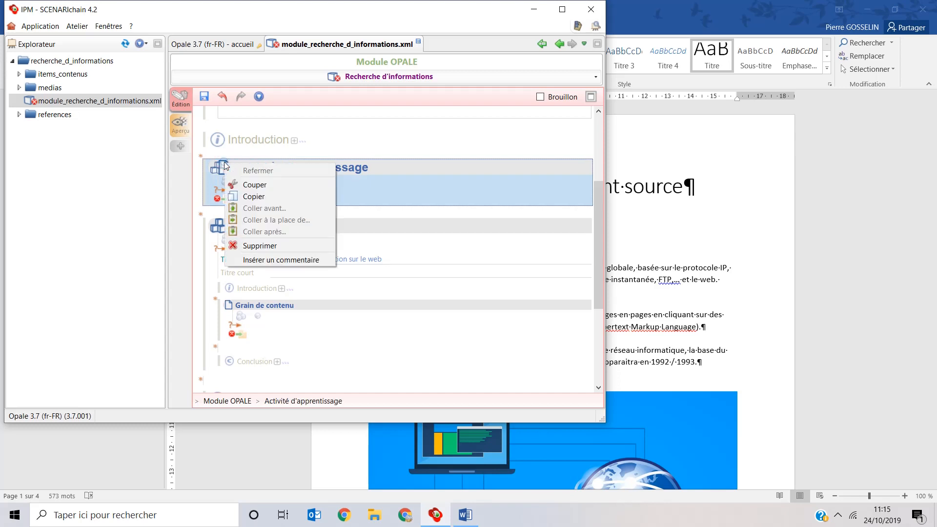
{"action": "left_click", "coordinate": [303, 250]}
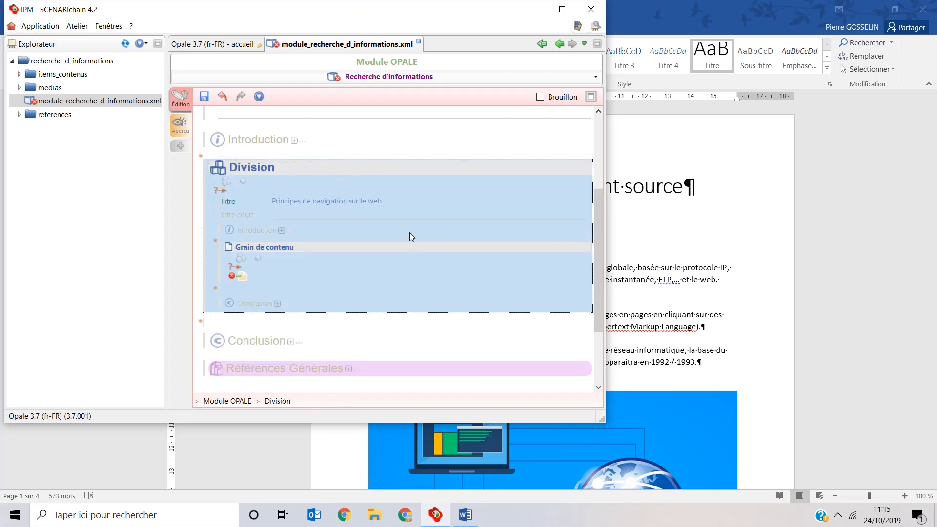
{"action": "left_click", "coordinate": [204, 96]}
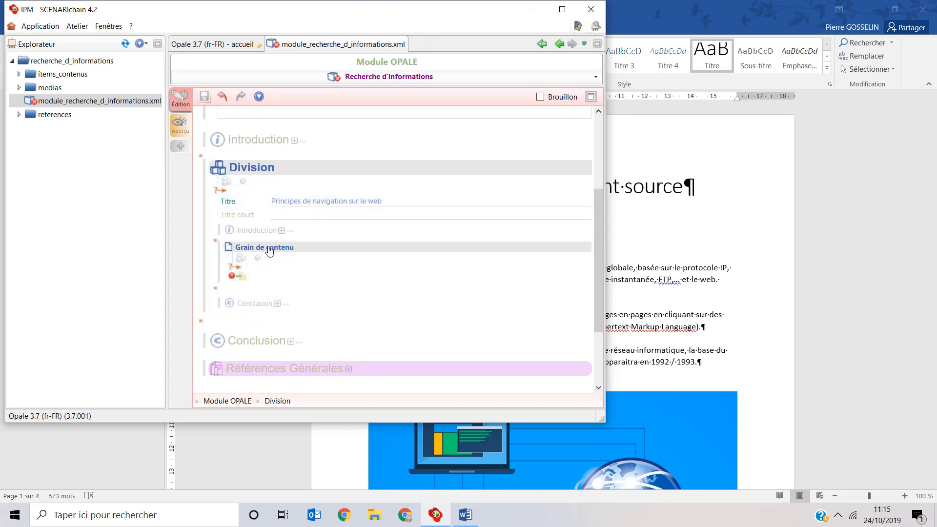
Create a content grain named internet_et_le_web in the division's Grain de contenu and move it into the items_contenus space
{"action": "left_click", "coordinate": [251, 282]}
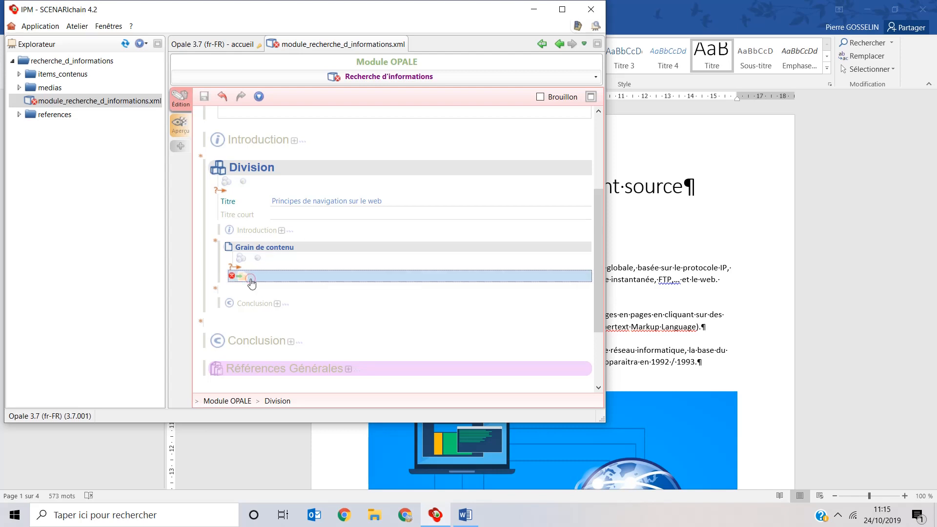
{"action": "right_click", "coordinate": [265, 282]}
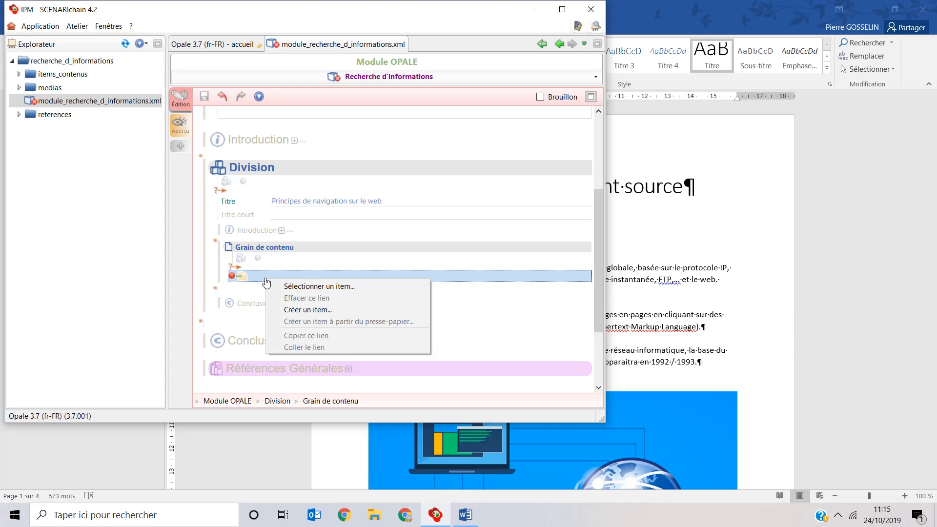
{"action": "left_click", "coordinate": [299, 310]}
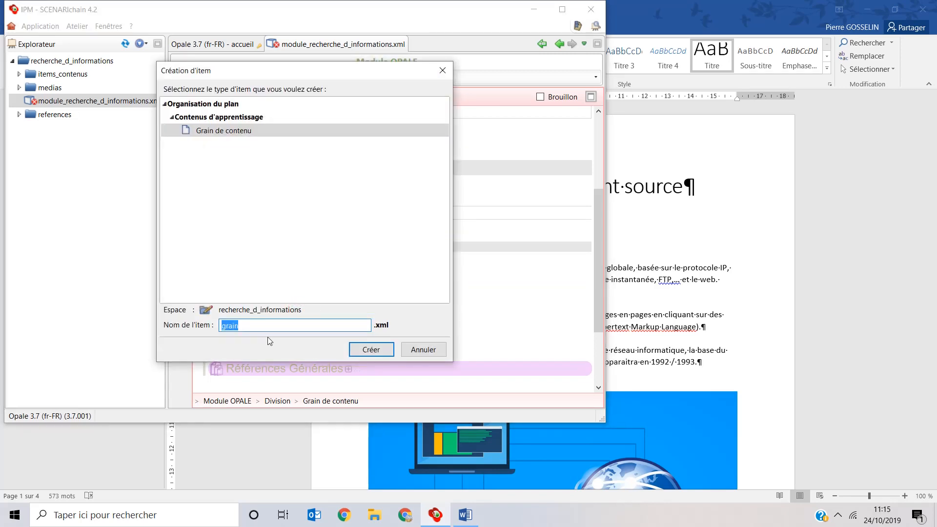
{"action": "type", "text": "internet_et_le_web"}
{"action": "key", "text": "Return"}
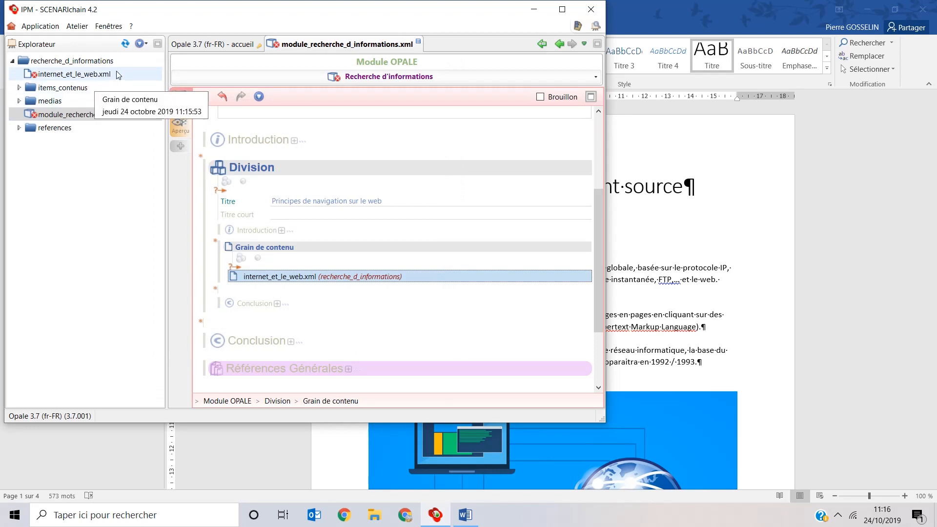
{"action": "left_click_drag", "start_coordinate": [117, 72], "coordinate": [77, 88]}
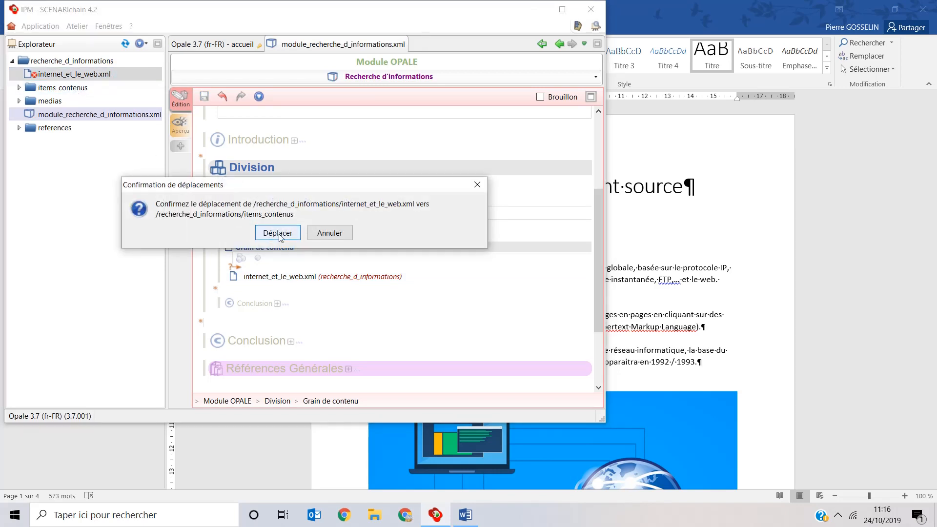
{"action": "left_click", "coordinate": [277, 233]}
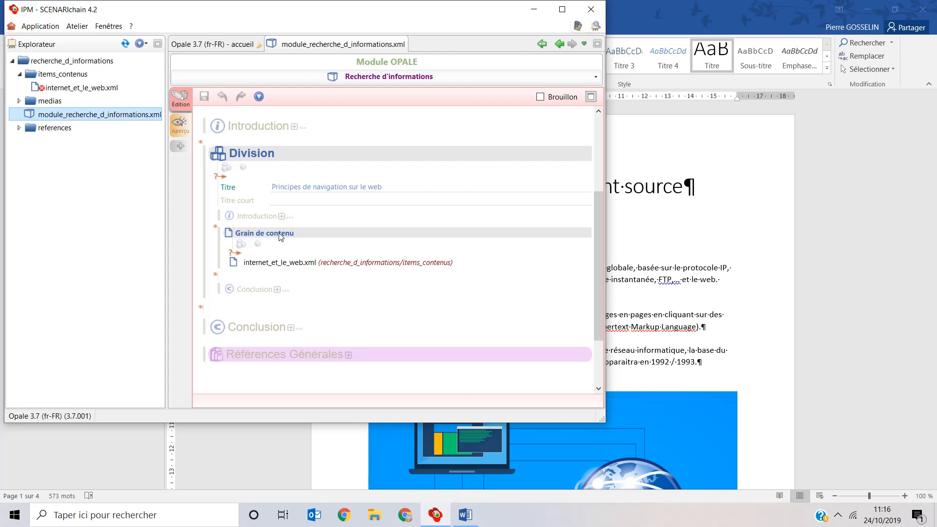
Open the internet_et_le_web grain and title it "Internet et le web"
{"action": "left_click", "coordinate": [83, 91]}
{"action": "double_click", "coordinate": [84, 93]}
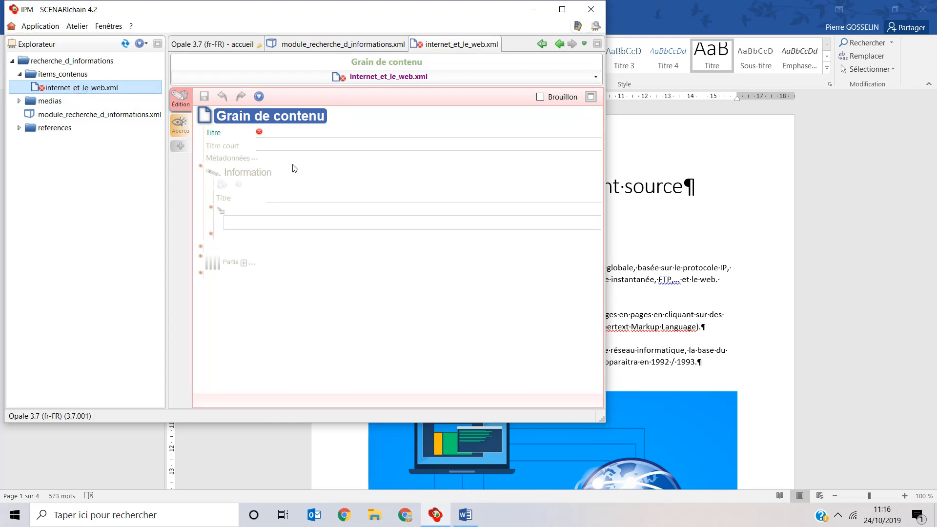
{"action": "left_click", "coordinate": [279, 137]}
{"action": "type", "text": "Internet et le web"}
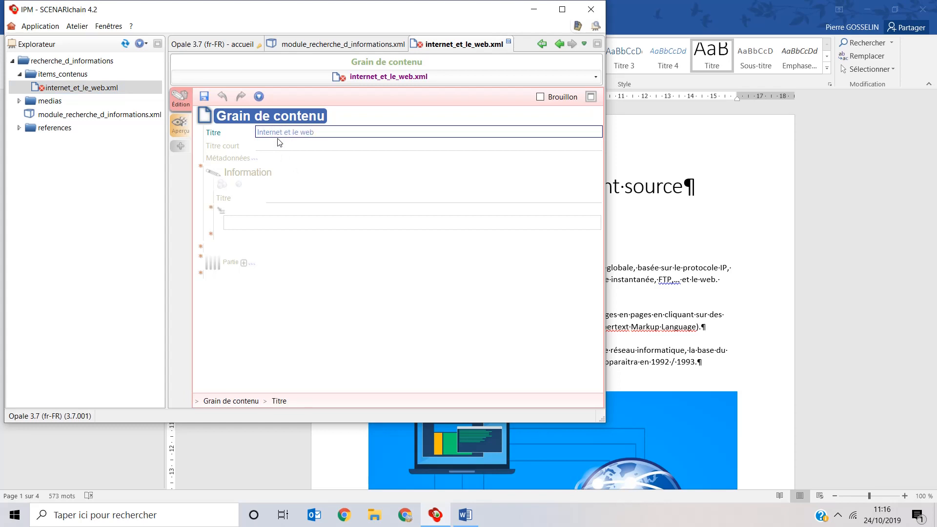
Switch to the Word source document and copy the three paragraphs under the heading "Internet et le web"
{"action": "left_click", "coordinate": [467, 517]}
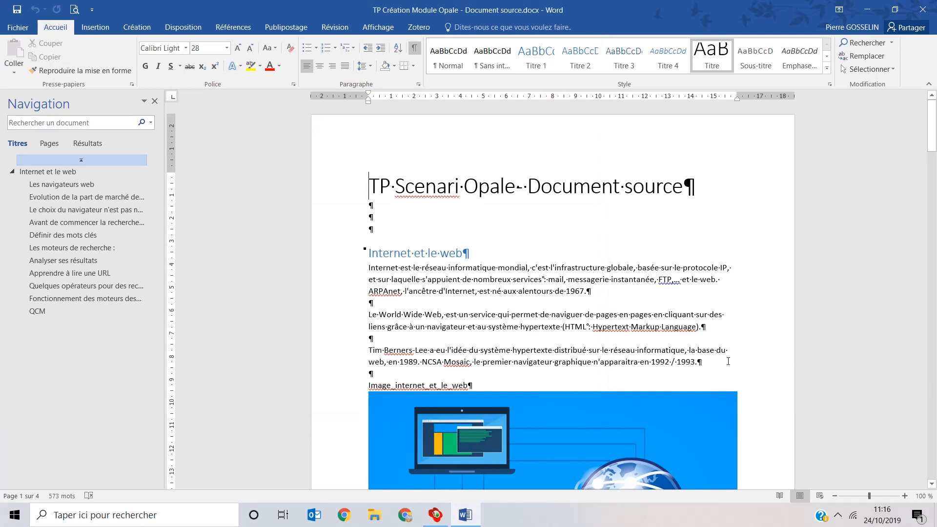
{"action": "left_click_drag", "start_coordinate": [727, 362], "coordinate": [368, 269]}
{"action": "right_click", "coordinate": [389, 275]}
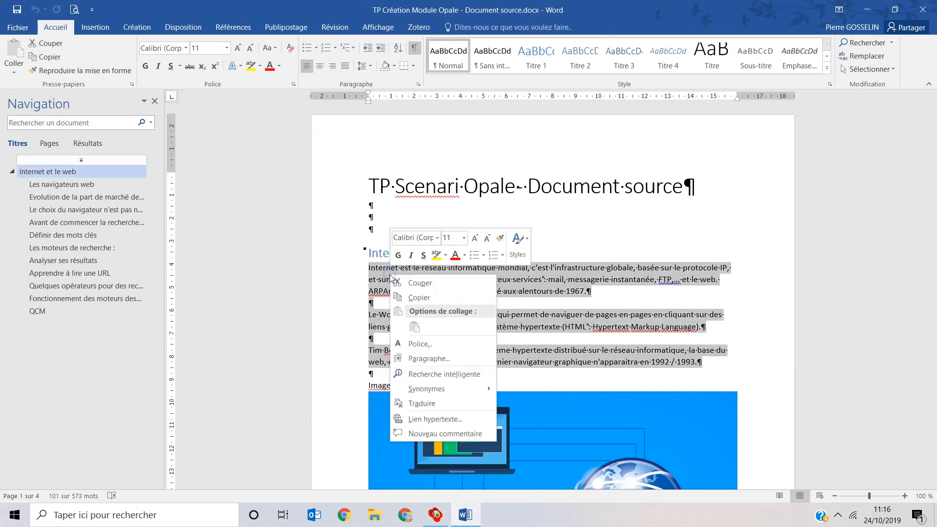
{"action": "left_click", "coordinate": [419, 297]}
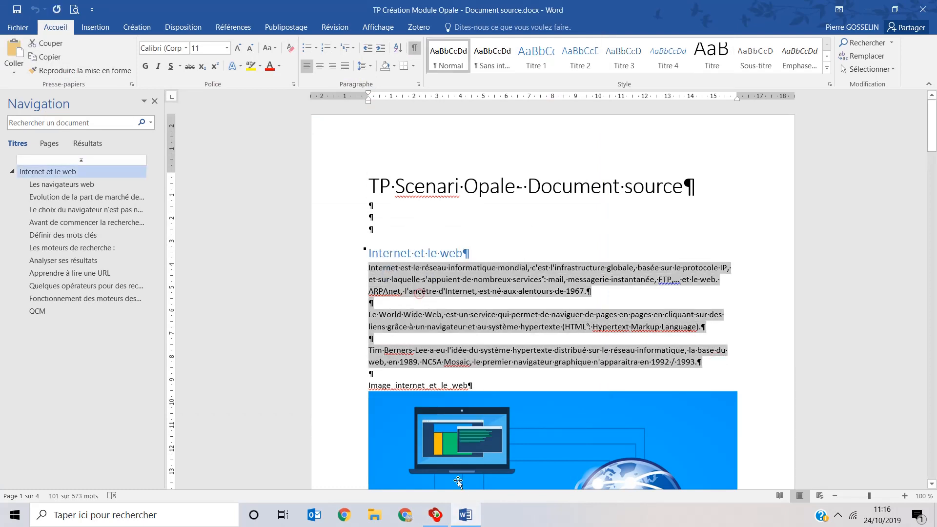
Back in SCENARIchain, paste the copied paragraphs into the text block under Information and save the grain
{"action": "left_click", "coordinate": [437, 520]}
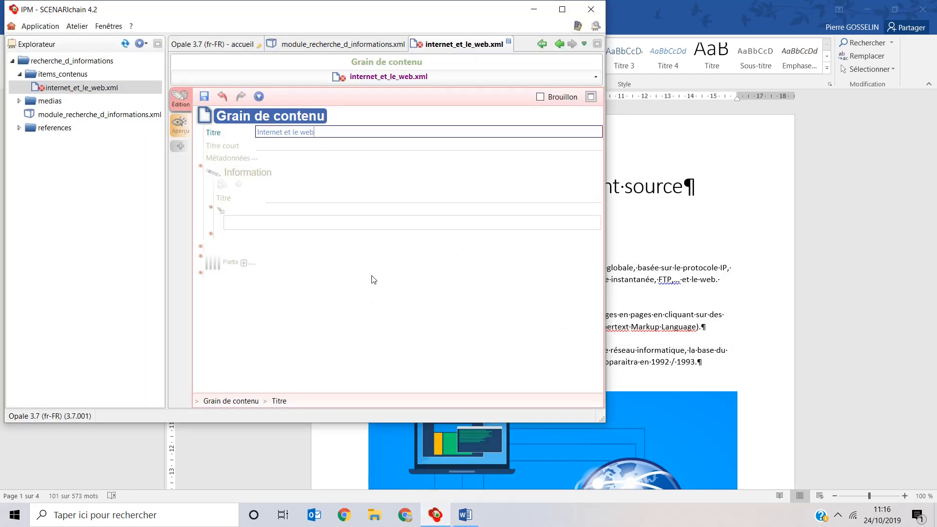
{"action": "left_click", "coordinate": [291, 222]}
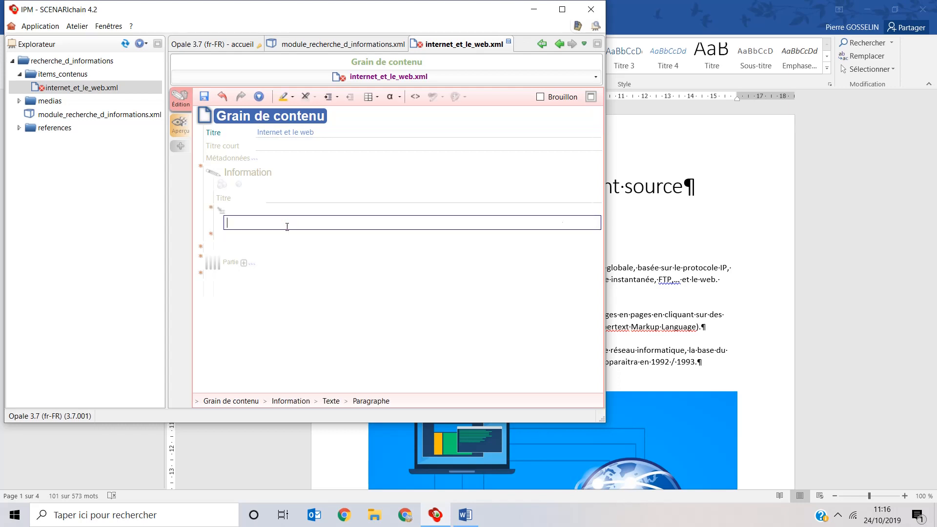
{"action": "key", "text": "ctrl+v"}
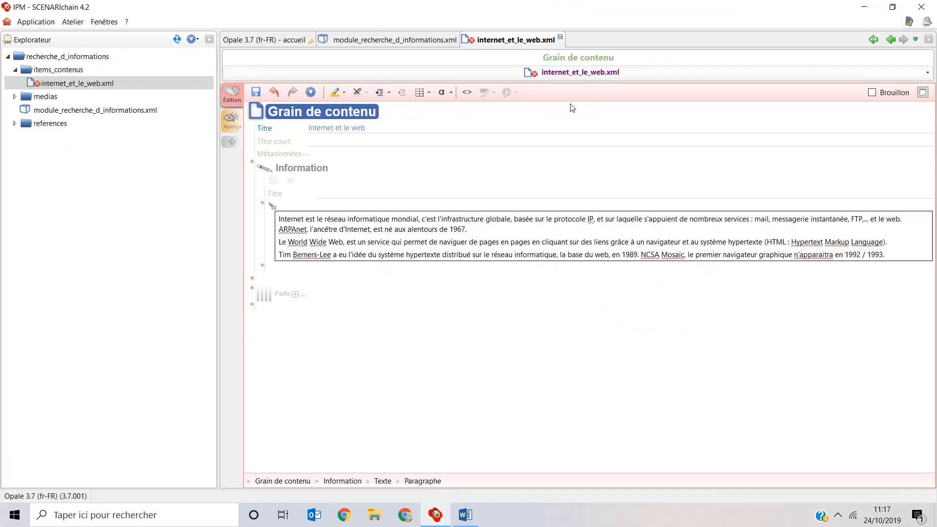
{"action": "left_click", "coordinate": [256, 91]}
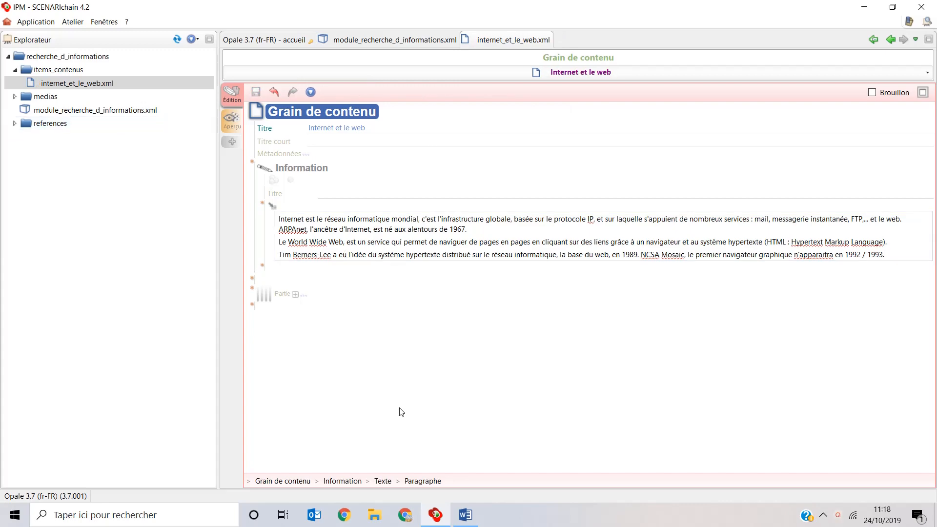
Switch to the Word source document and copy the picture below the Image_internet_et_le_web caption
{"action": "left_click", "coordinate": [461, 513]}
{"action": "scroll", "coordinate": [634, 362], "scroll_direction": "down", "scroll_amount": 4}
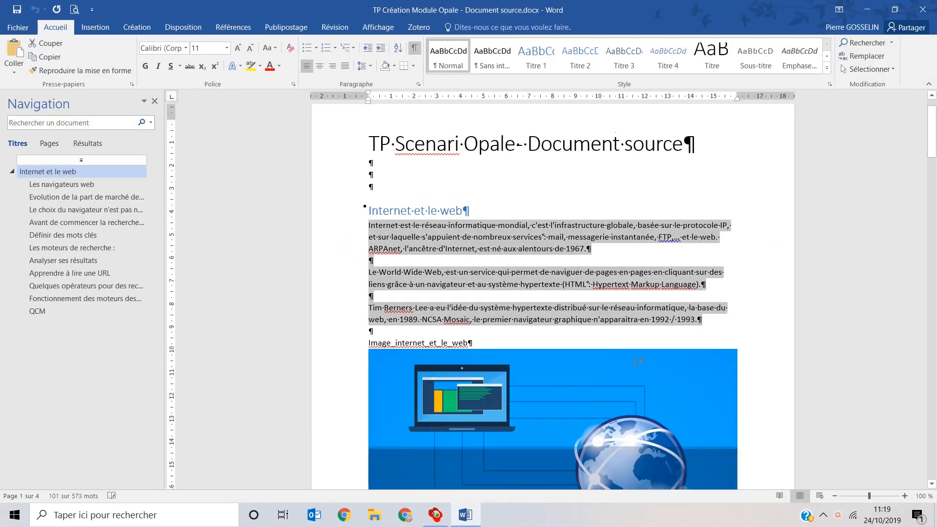
{"action": "left_click", "coordinate": [634, 361]}
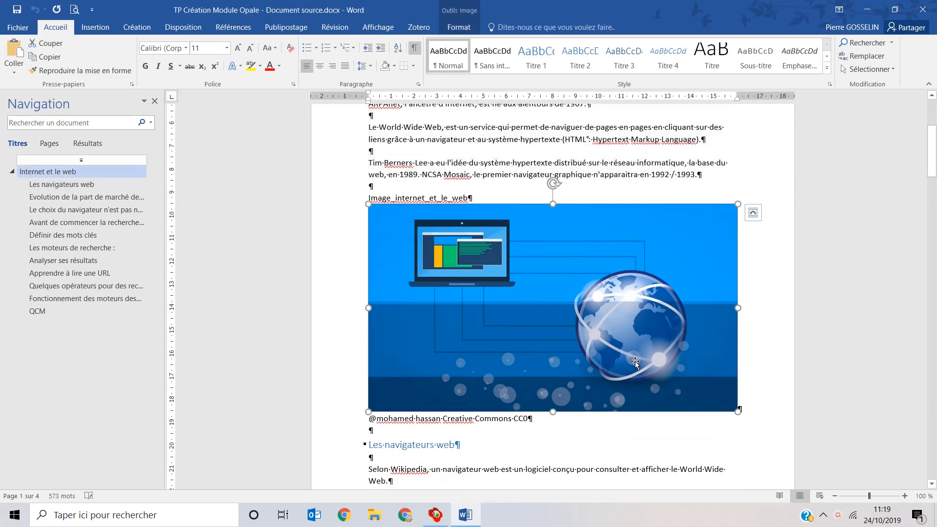
{"action": "right_click", "coordinate": [529, 294]}
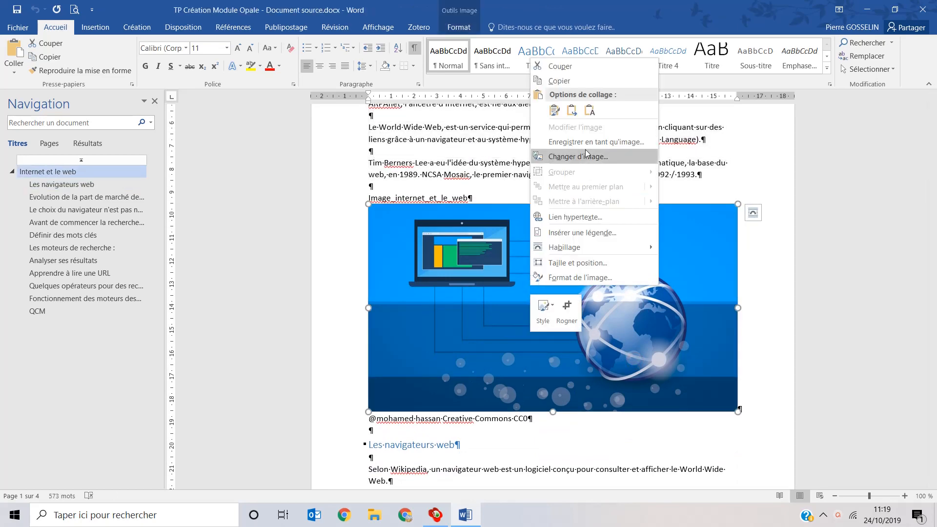
{"action": "left_click", "coordinate": [557, 80]}
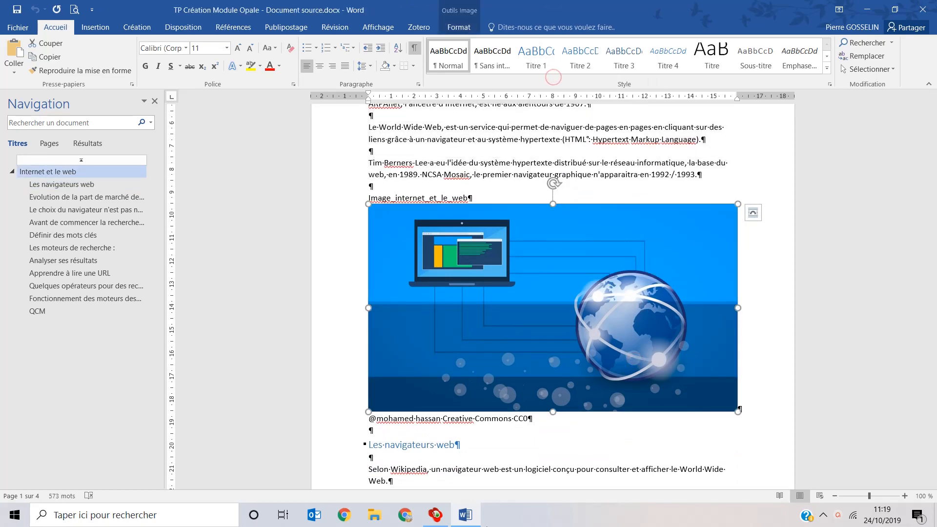
Back in SCENARIchain, create a PNG image item from the copied picture in the medias space, named image_internet_et_le_web
{"action": "left_click", "coordinate": [436, 515]}
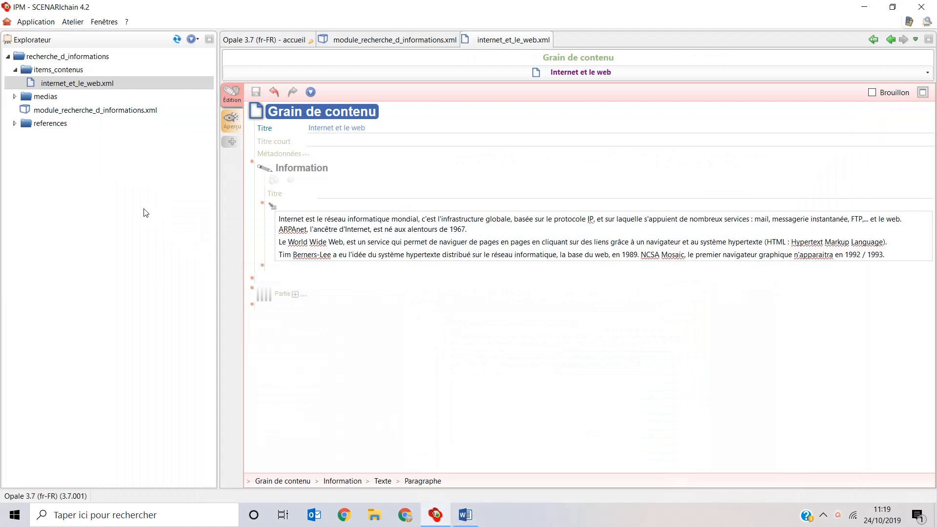
{"action": "left_click", "coordinate": [46, 99]}
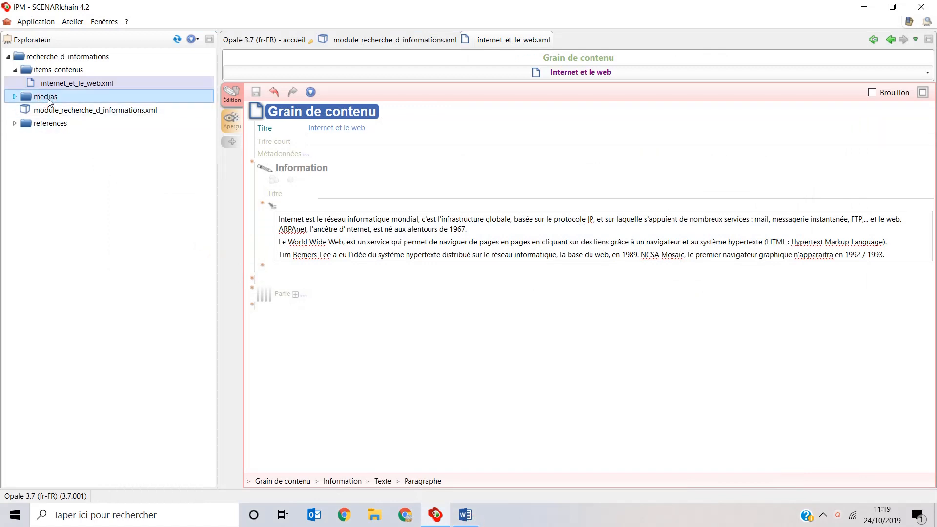
{"action": "right_click", "coordinate": [48, 101]}
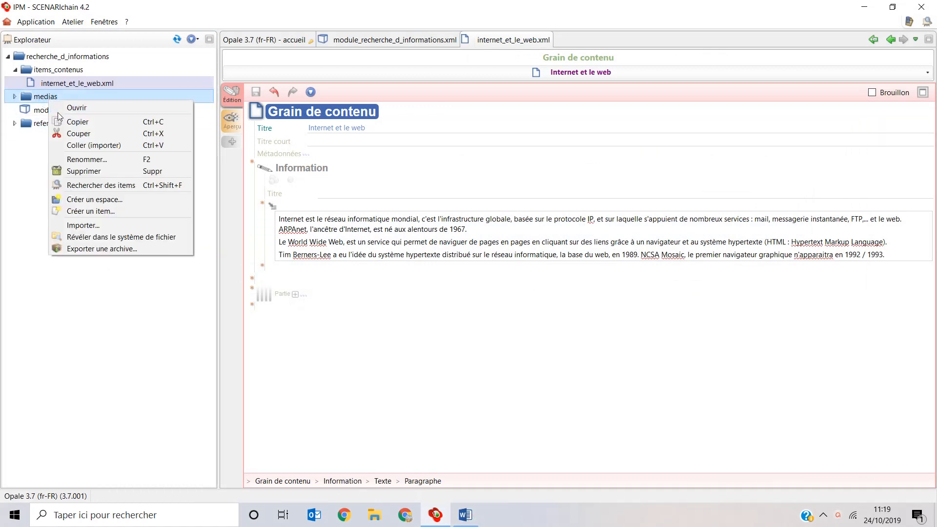
{"action": "left_click", "coordinate": [91, 211]}
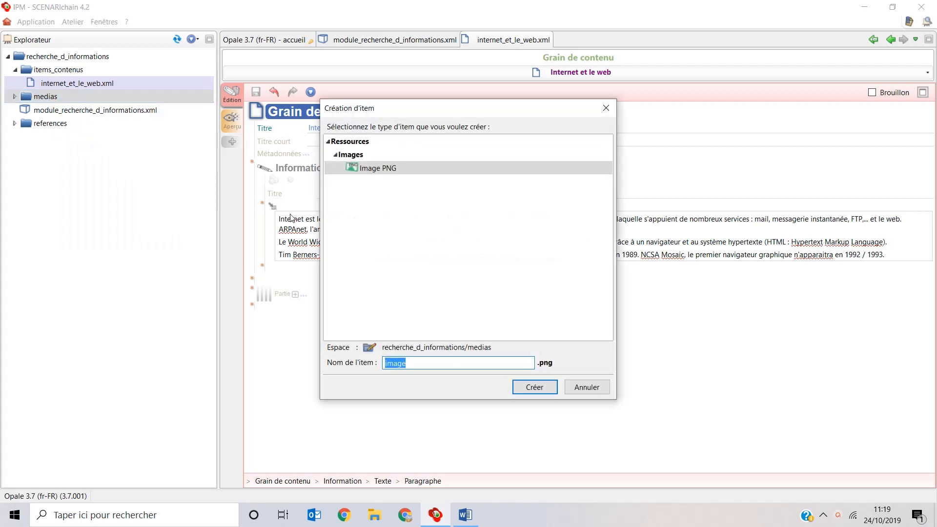
{"action": "left_click", "coordinate": [441, 362]}
{"action": "type", "text": "_internet_et_le_web"}
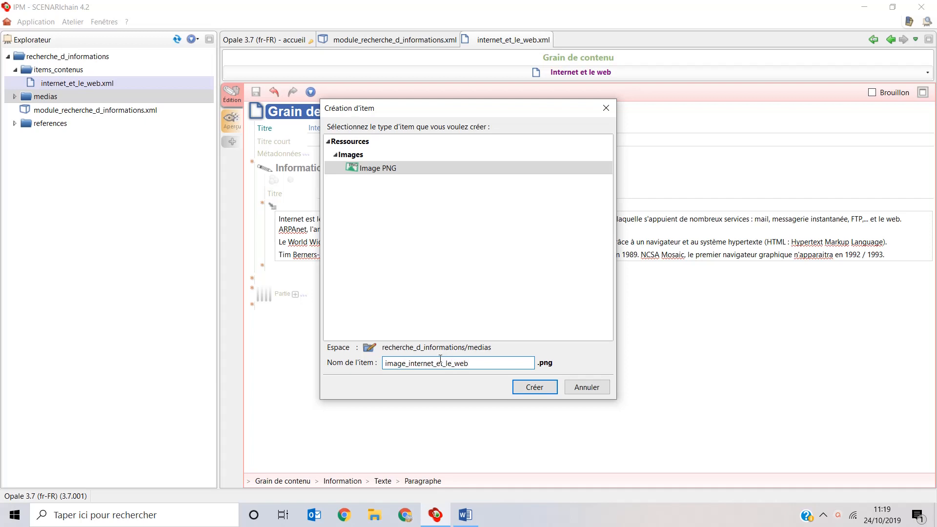
{"action": "left_click", "coordinate": [528, 388]}
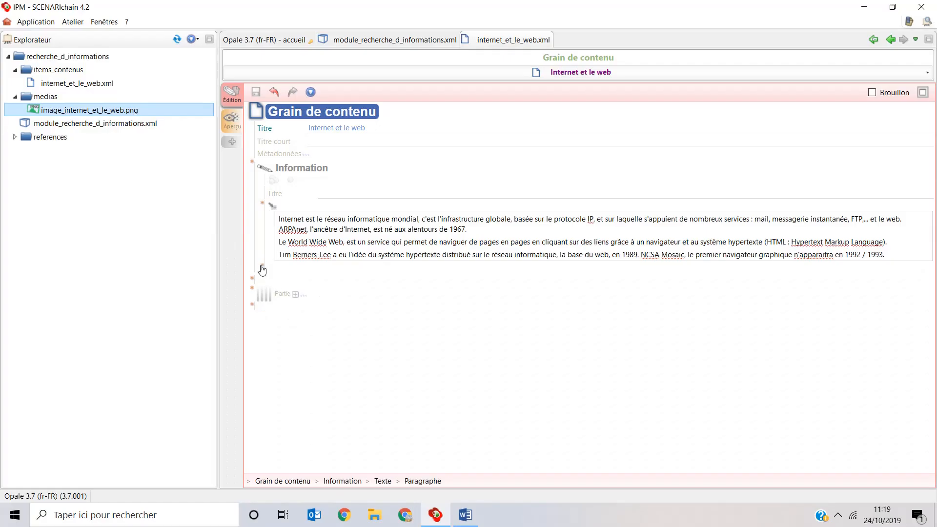
Add a Ressource block below the grain's text, link image_internet_et_le_web.png to it and save the grain
{"action": "left_click", "coordinate": [262, 267]}
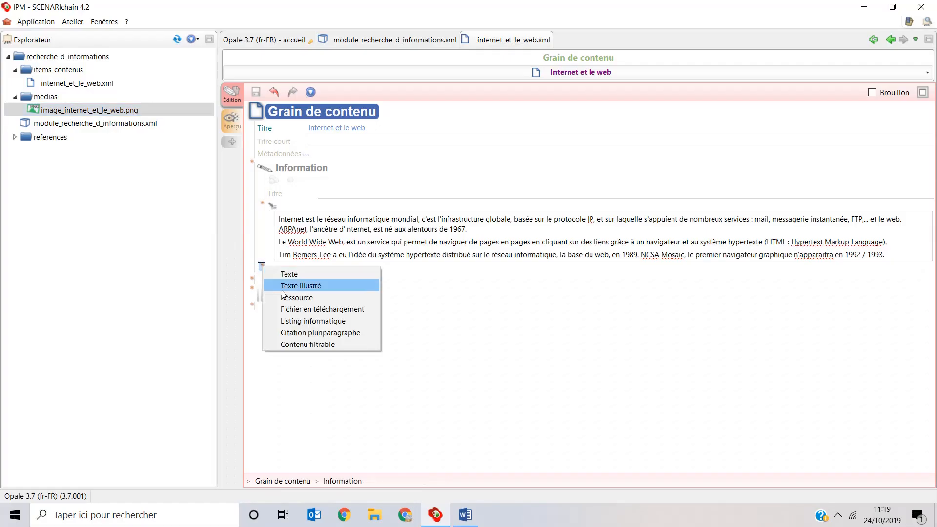
{"action": "left_click", "coordinate": [296, 297]}
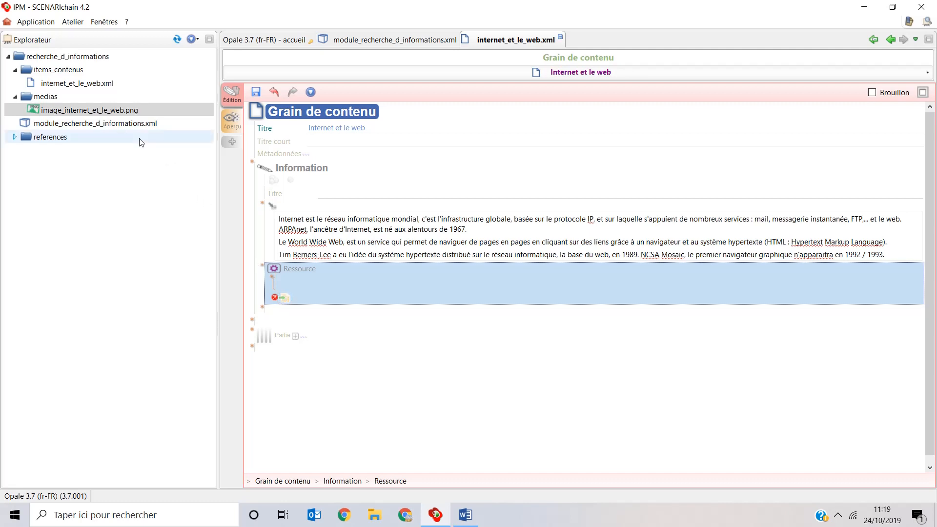
{"action": "left_click", "coordinate": [103, 111]}
{"action": "left_click_drag", "start_coordinate": [103, 111], "coordinate": [293, 303]}
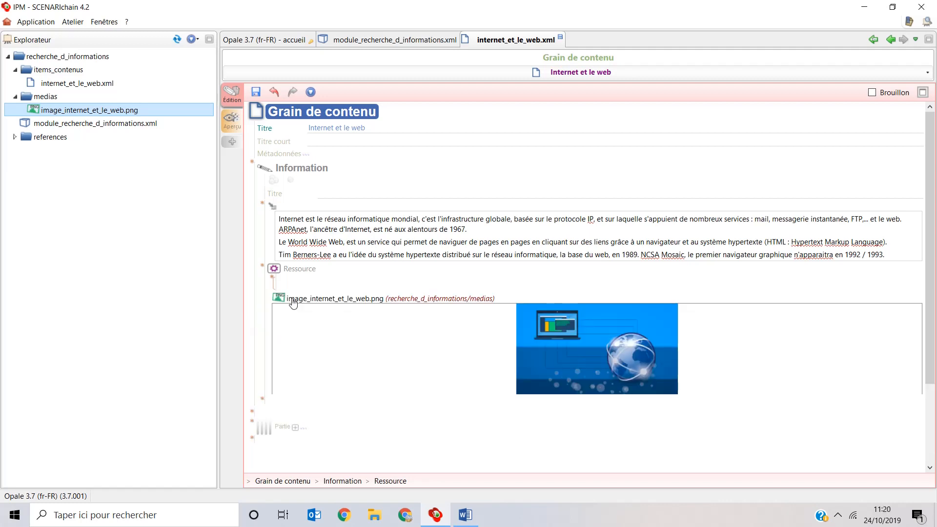
{"action": "left_click", "coordinate": [256, 93]}
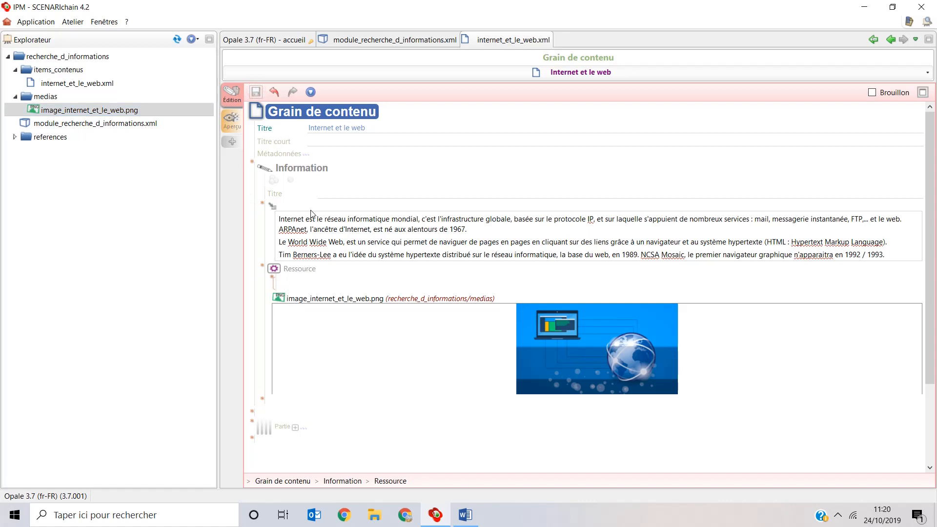
Preview the grain, set the normal size of image_internet_et_le_web.png to 60 % and return to the grain
{"action": "left_click", "coordinate": [232, 127]}
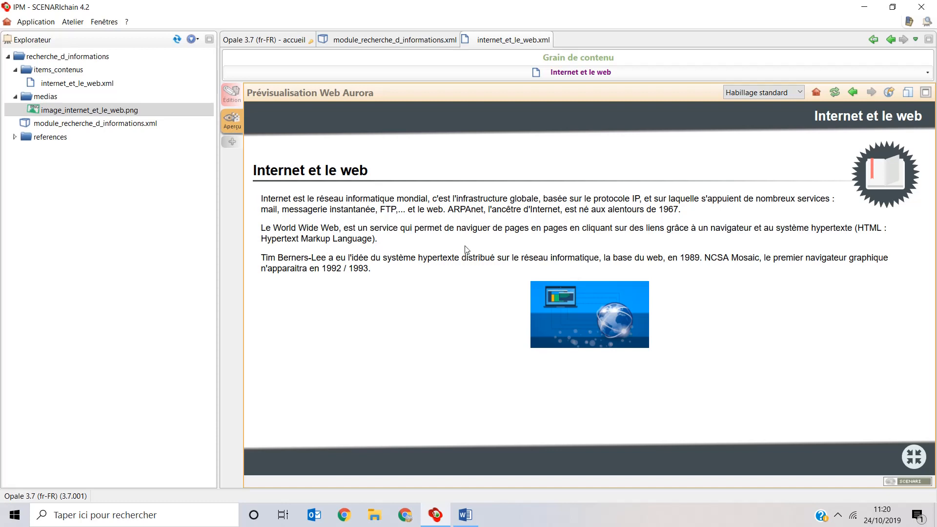
{"action": "left_click", "coordinate": [233, 98]}
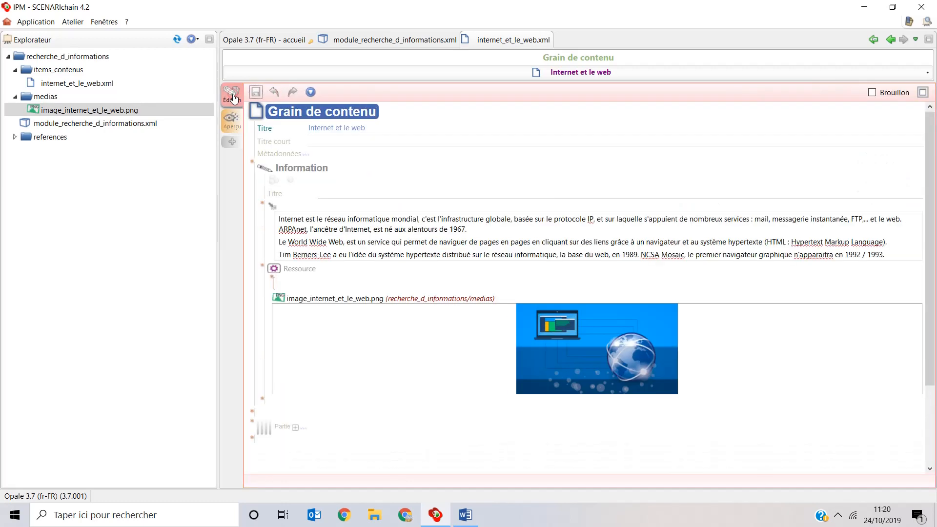
{"action": "left_click", "coordinate": [139, 115]}
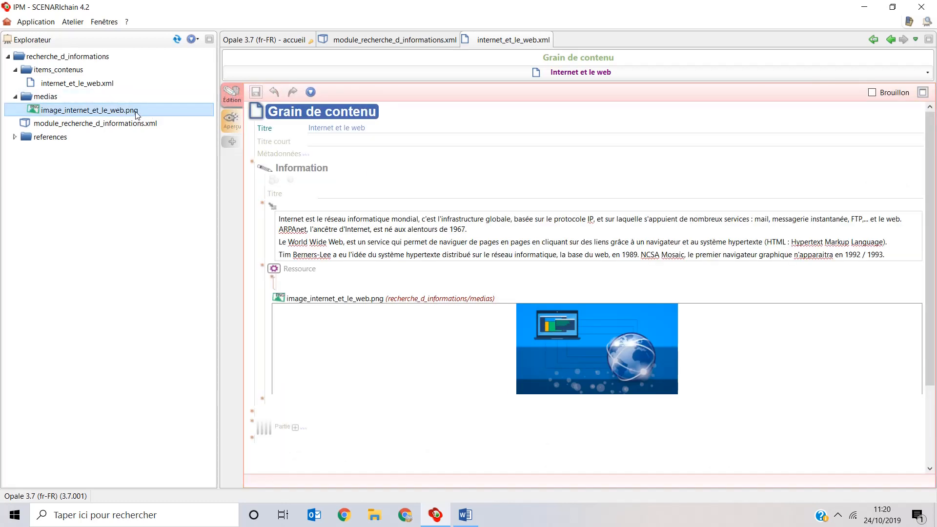
{"action": "double_click", "coordinate": [122, 110]}
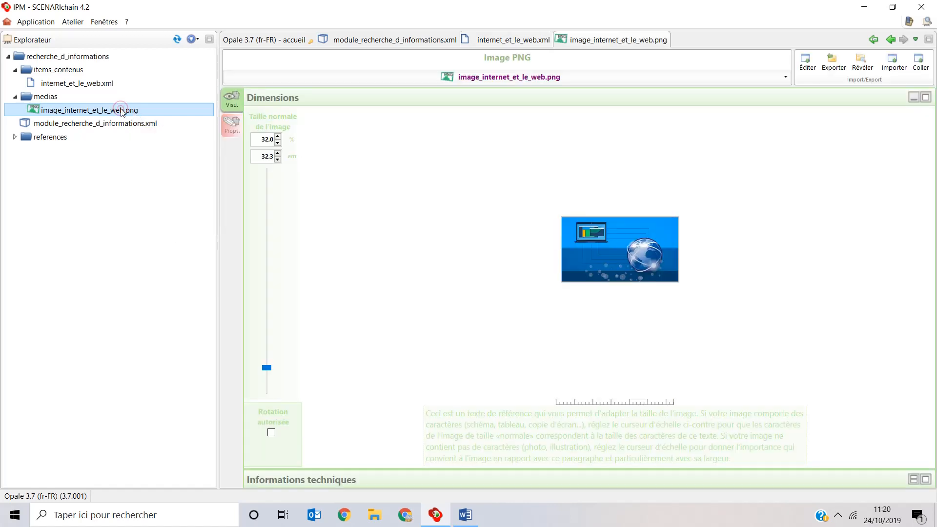
{"action": "left_click_drag", "start_coordinate": [257, 141], "coordinate": [280, 140]}
{"action": "type", "text": "60"}
{"action": "key", "text": "Tab"}
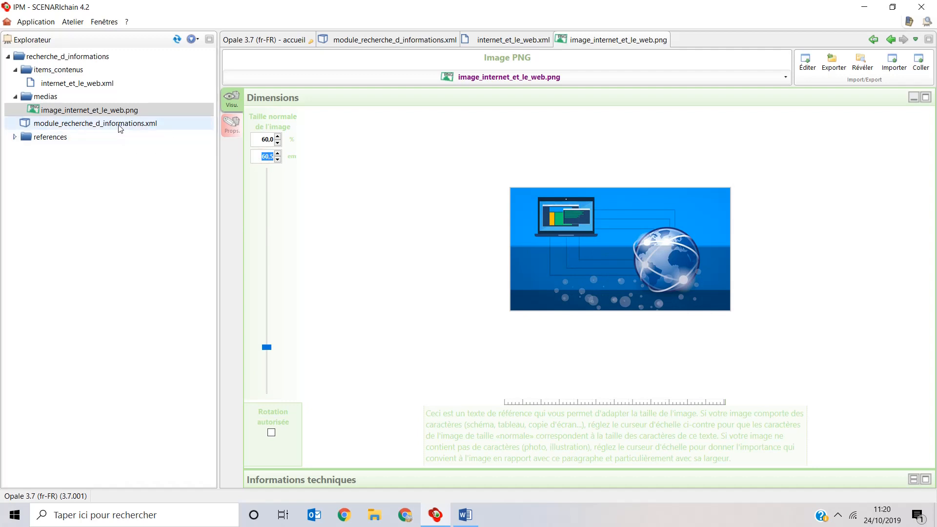
{"action": "left_click", "coordinate": [90, 84]}
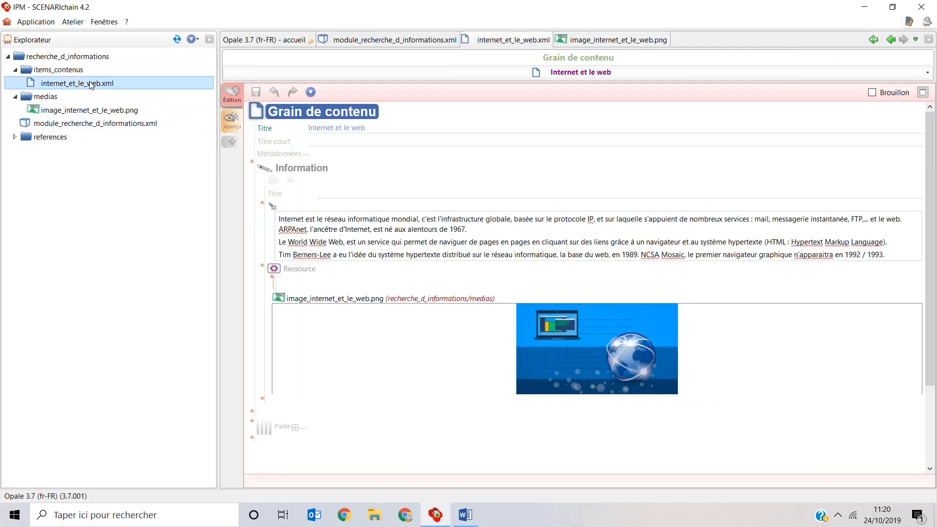
Preview the Internet et le web grain with its resized image and return to editing
{"action": "left_click", "coordinate": [232, 120]}
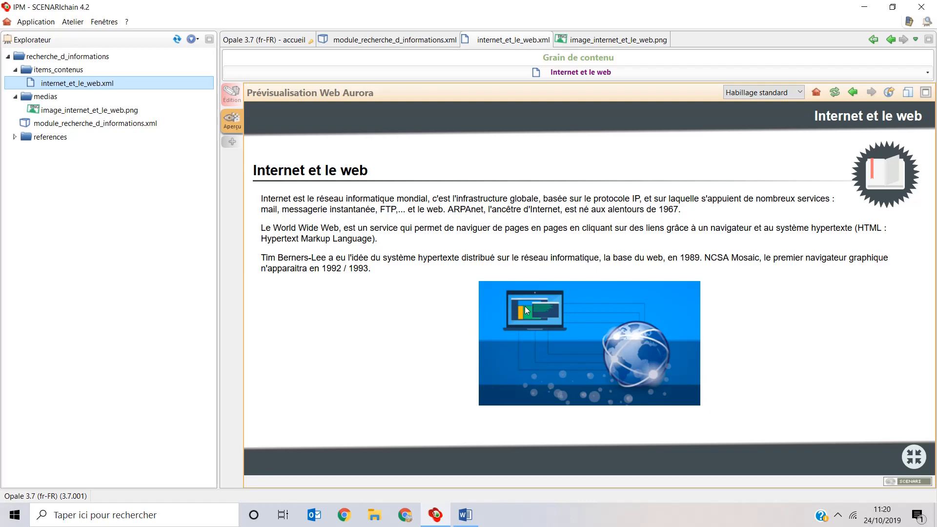
{"action": "left_click", "coordinate": [230, 95]}
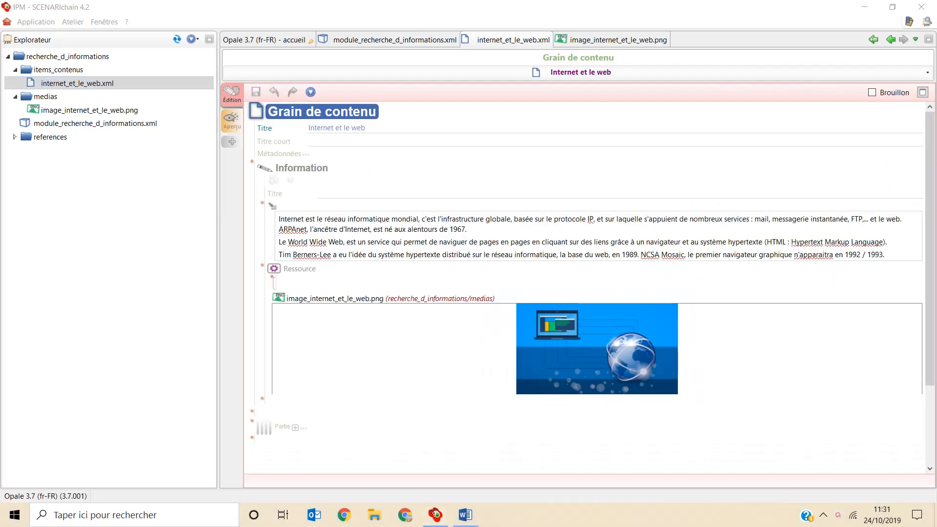
Open module_recherche_d_informations.xml and add a second Grain de contenu to the division, below the Internet et le web grain
{"action": "double_click", "coordinate": [147, 124]}
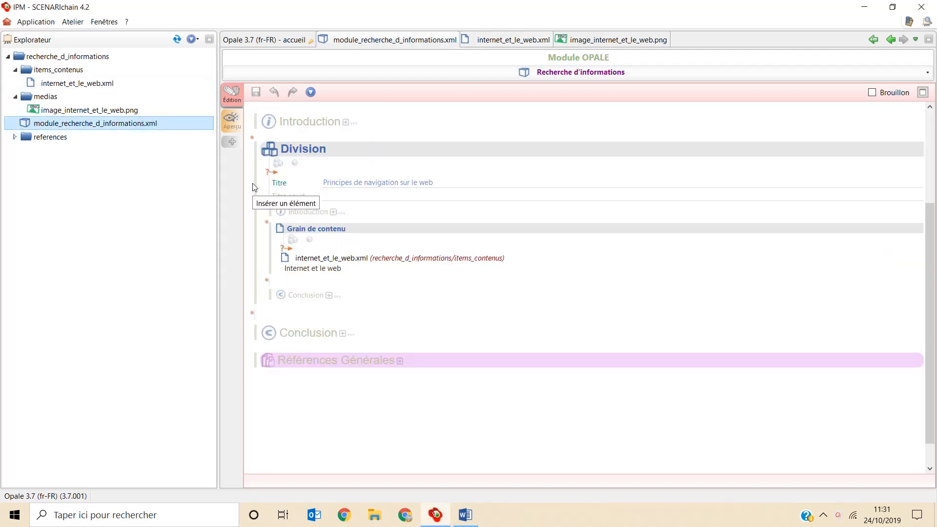
{"action": "left_click", "coordinate": [267, 283]}
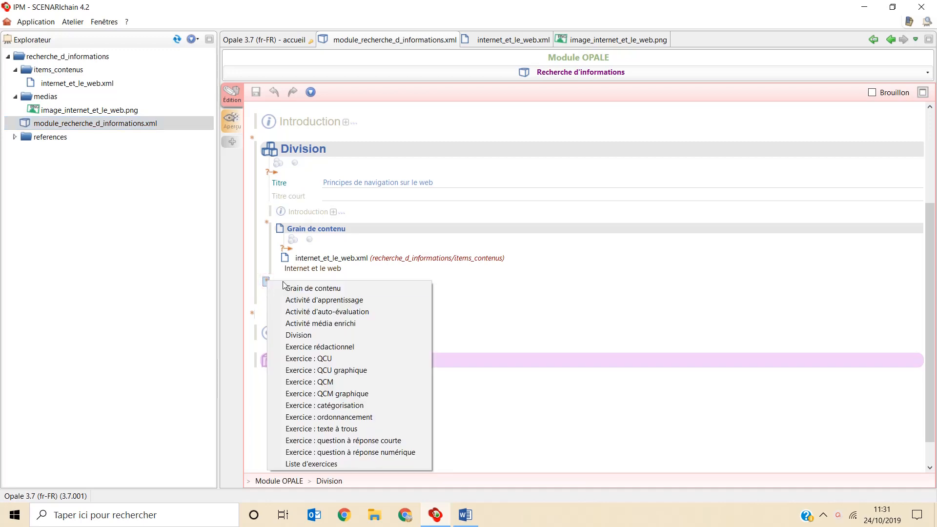
{"action": "left_click", "coordinate": [292, 289]}
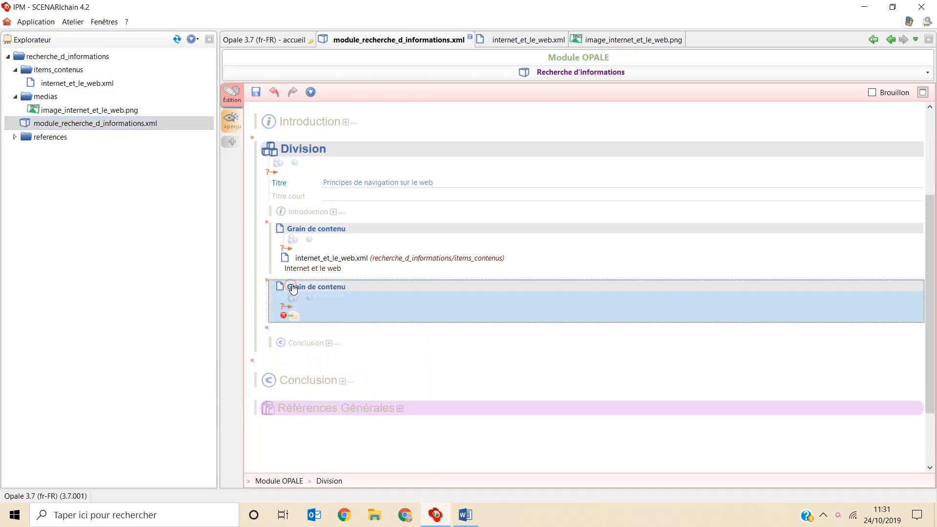
Create a Grain de contenu item named navigateurs_web for the new grain and move it into the items_contenus space
{"action": "left_click", "coordinate": [306, 316]}
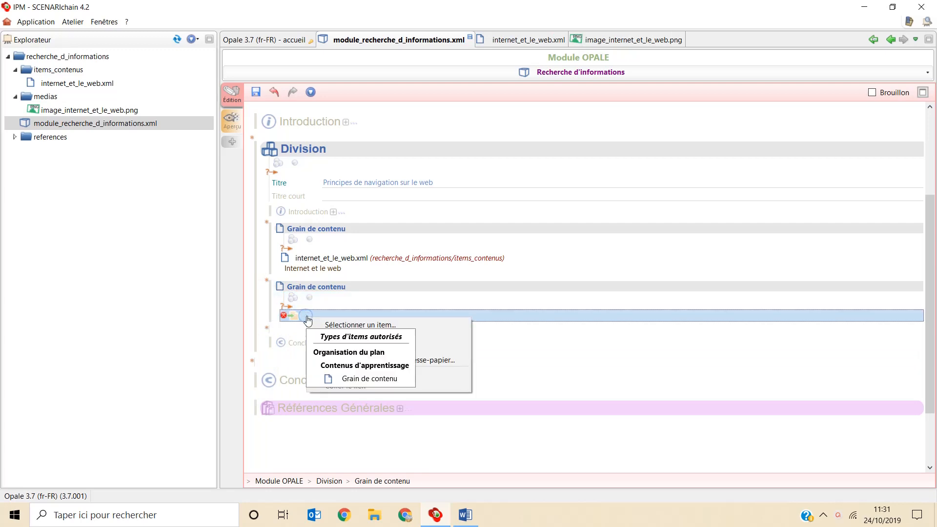
{"action": "left_click", "coordinate": [362, 349]}
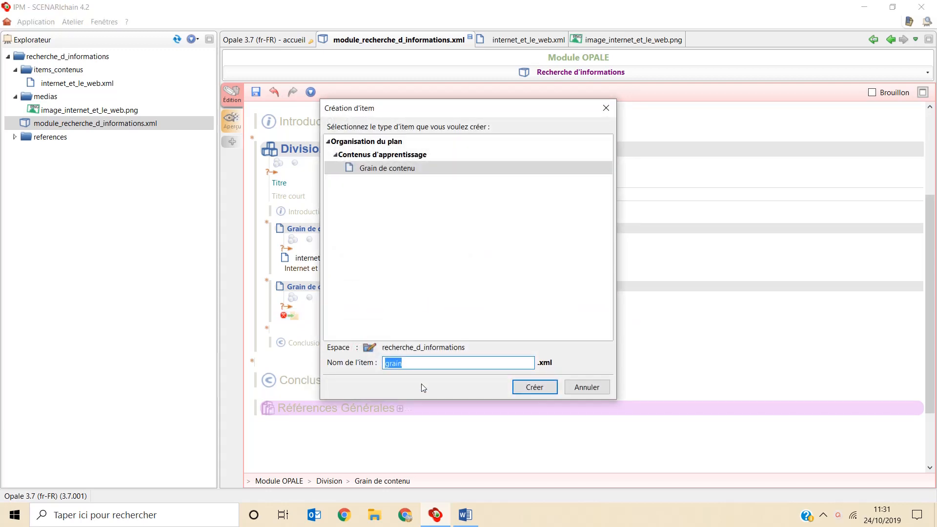
{"action": "type", "text": "navigateurs_web"}
{"action": "left_click", "coordinate": [531, 388]}
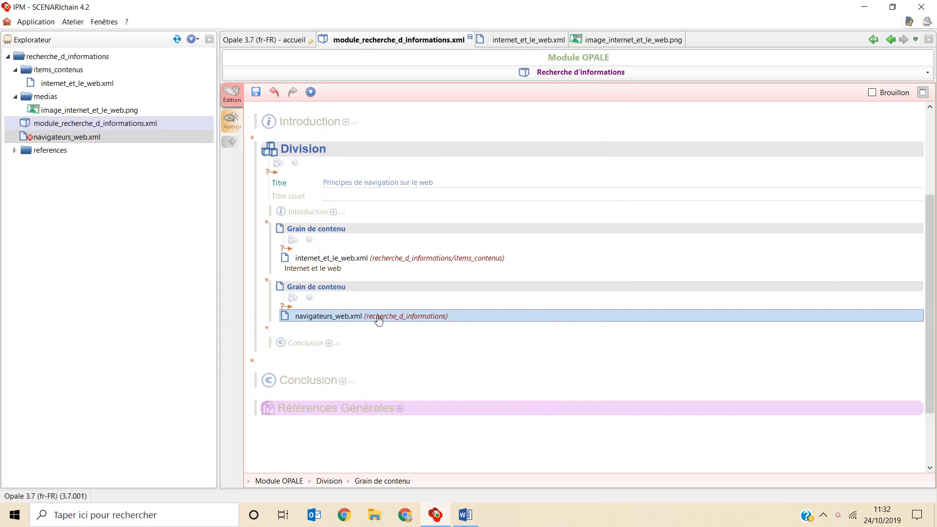
{"action": "left_click_drag", "start_coordinate": [84, 143], "coordinate": [72, 72]}
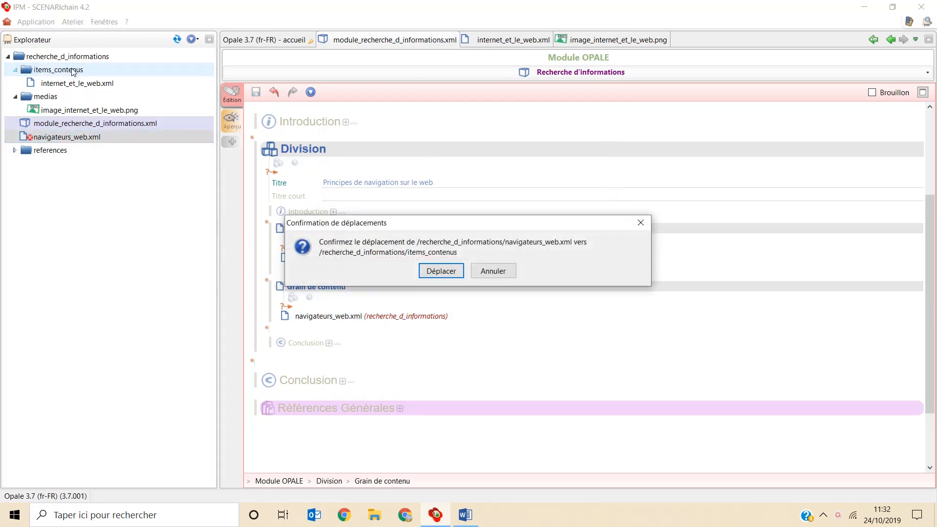
{"action": "left_click", "coordinate": [442, 270]}
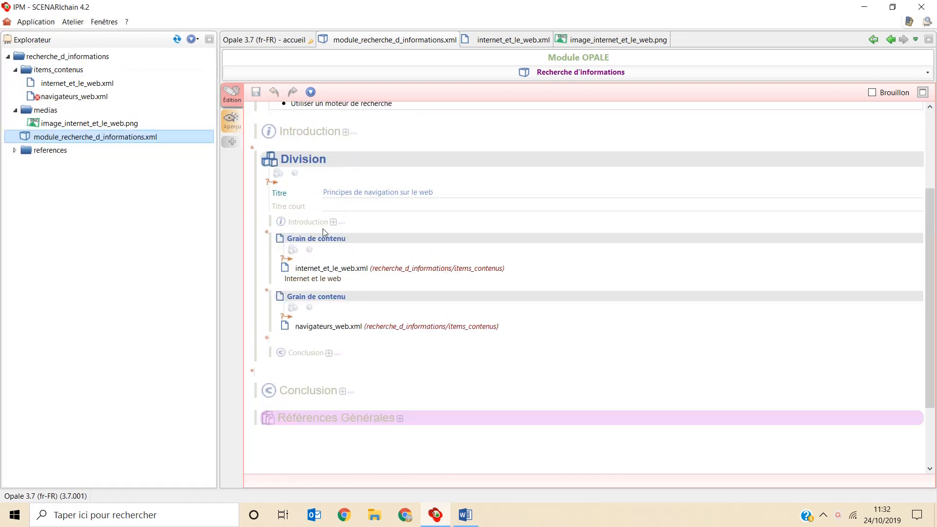
Open navigateurs_web.xml and title the grain "Les navigateurs web"
{"action": "double_click", "coordinate": [99, 101]}
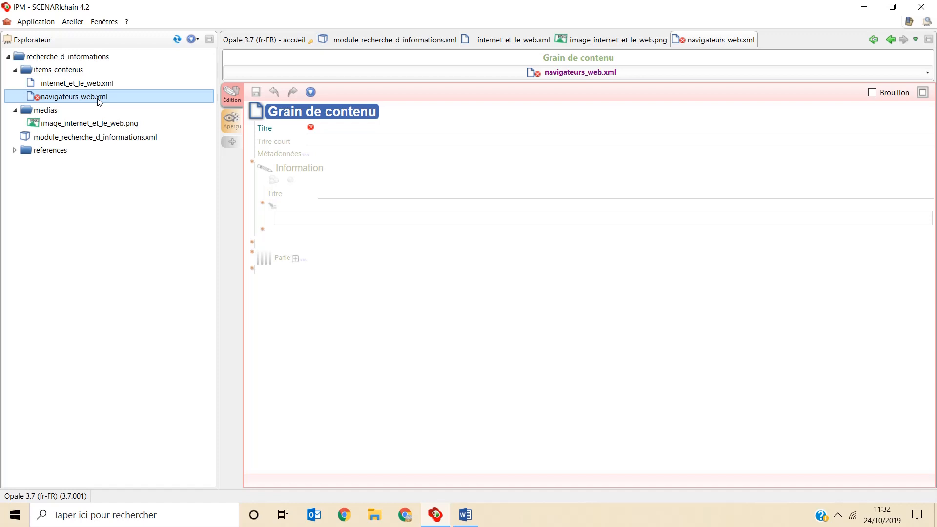
{"action": "left_click", "coordinate": [341, 128]}
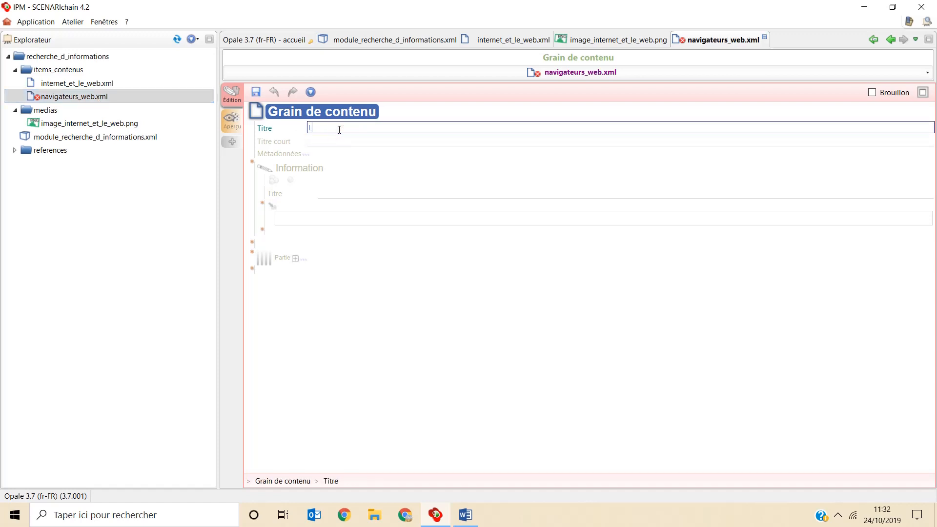
{"action": "type", "text": "Les navigateurs web"}
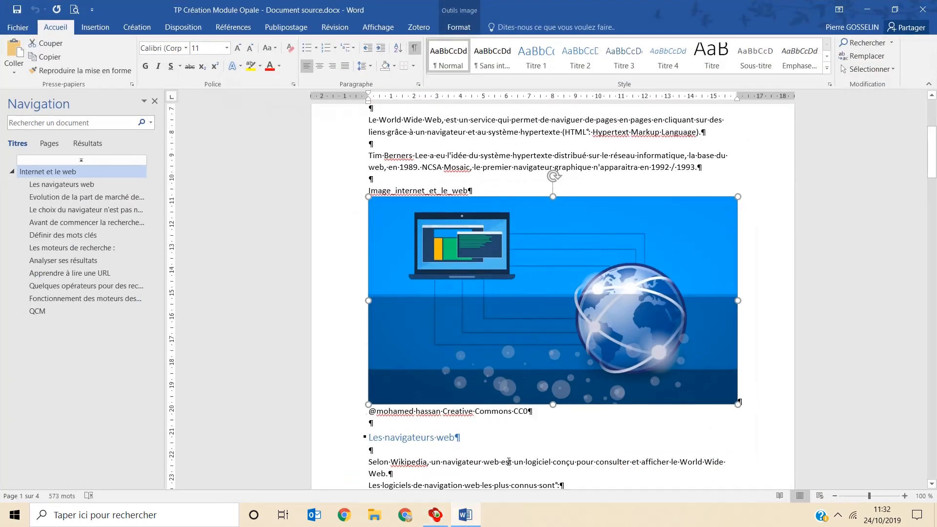
Copy the text under "Les navigateurs web" from the Word source document into the grain's Information text block in SCENARIchain
{"action": "scroll", "coordinate": [490, 450], "scroll_direction": "down", "scroll_amount": 5}
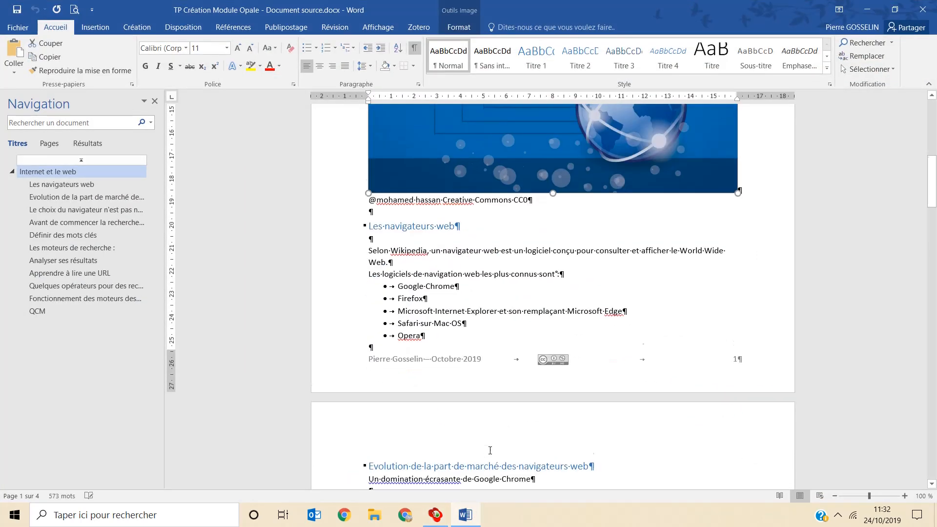
{"action": "left_click_drag", "start_coordinate": [426, 315], "coordinate": [368, 229]}
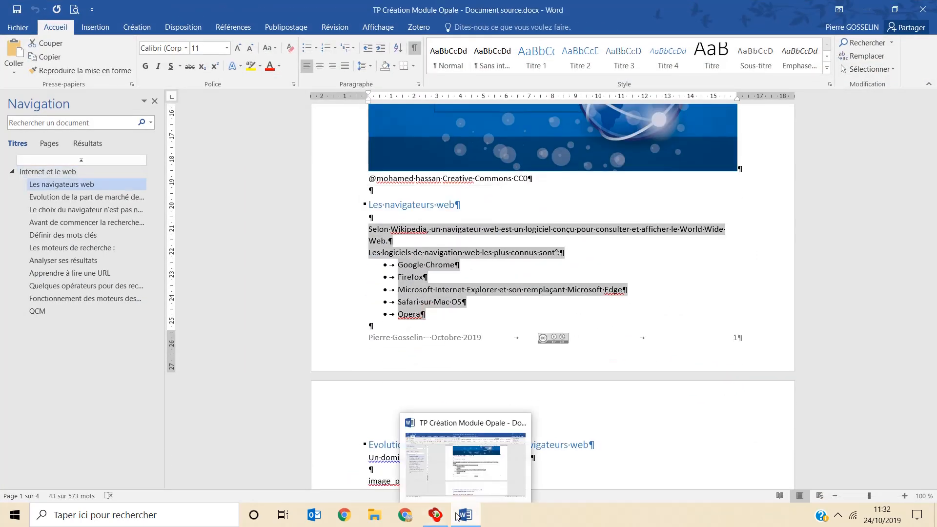
{"action": "left_click", "coordinate": [435, 515]}
{"action": "right_click", "coordinate": [306, 210]}
{"action": "left_click", "coordinate": [331, 276]}
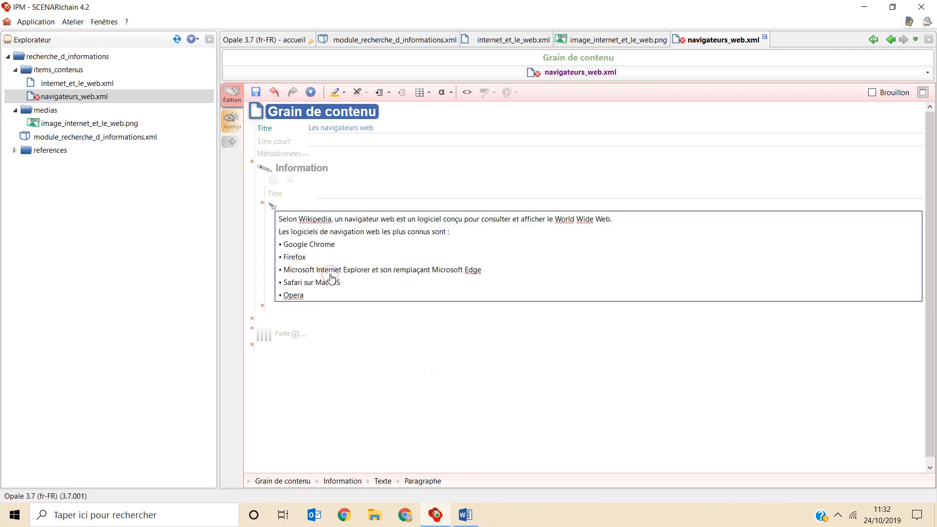
Turn the five browser lines from Google Chrome to Opera into a bulleted list
{"action": "left_click_drag", "start_coordinate": [305, 296], "coordinate": [278, 244]}
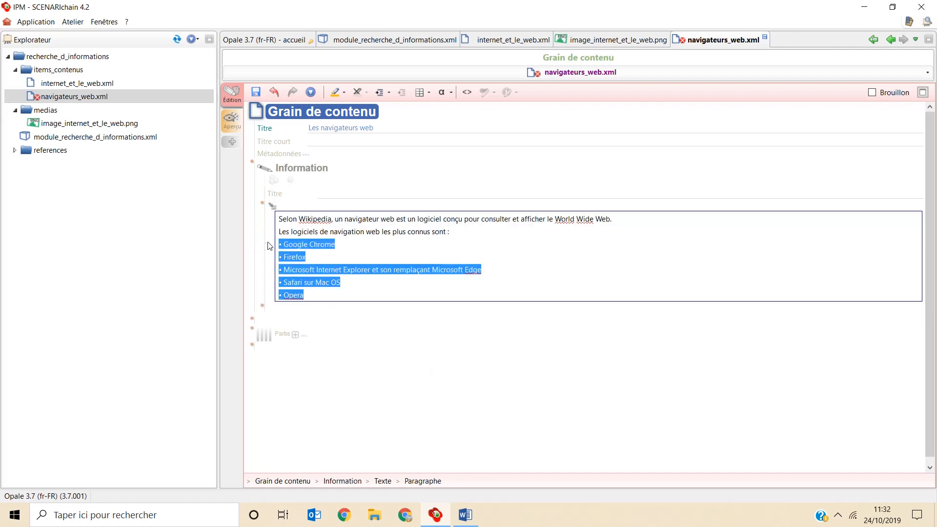
{"action": "left_click", "coordinate": [379, 93]}
{"action": "left_click", "coordinate": [390, 107]}
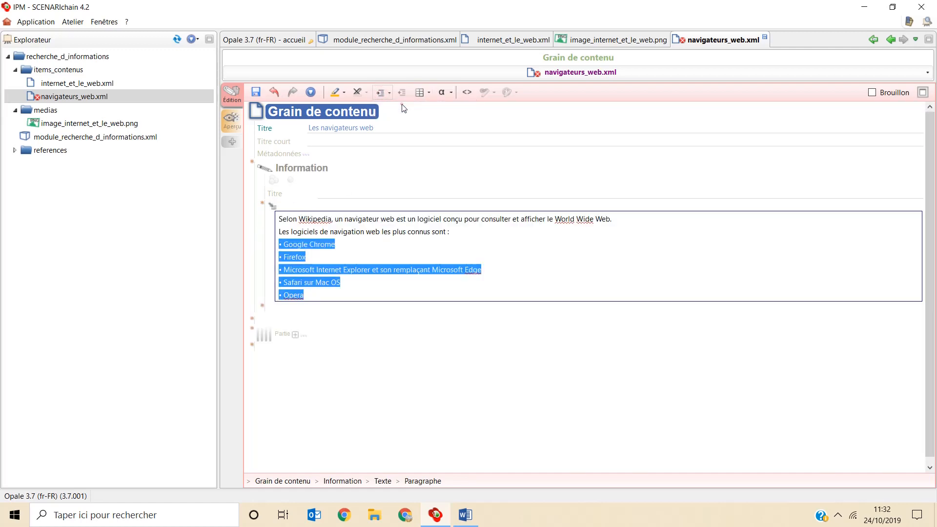
Remove the leftover pasted bullet characters and spaces in front of all five browser names
{"action": "left_click", "coordinate": [303, 245]}
{"action": "key", "text": "BackSpace"}
{"action": "key", "text": "BackSpace"}
{"action": "key", "text": "Down"}
{"action": "key", "text": "Delete"}
{"action": "key", "text": "Delete"}
{"action": "key", "text": "Down"}
{"action": "key", "text": "Delete"}
{"action": "key", "text": "Delete"}
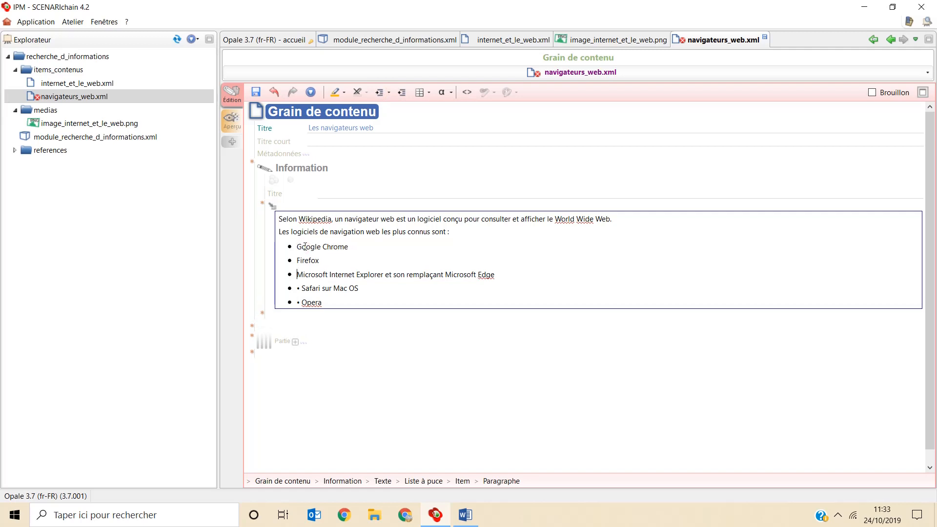
{"action": "key", "text": "Down"}
{"action": "key", "text": "Delete"}
{"action": "key", "text": "Delete"}
{"action": "key", "text": "Down"}
{"action": "key", "text": "Delete"}
{"action": "key", "text": "Delete"}
Add a Complément block below the Information block, titled "Evolution de la part de marché des navigateurs web"
{"action": "left_click", "coordinate": [251, 331]}
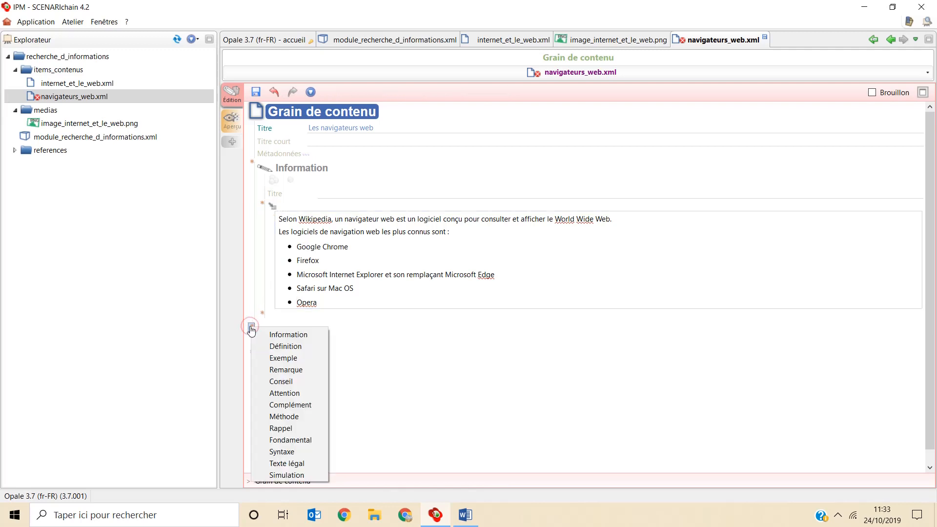
{"action": "left_click", "coordinate": [285, 405]}
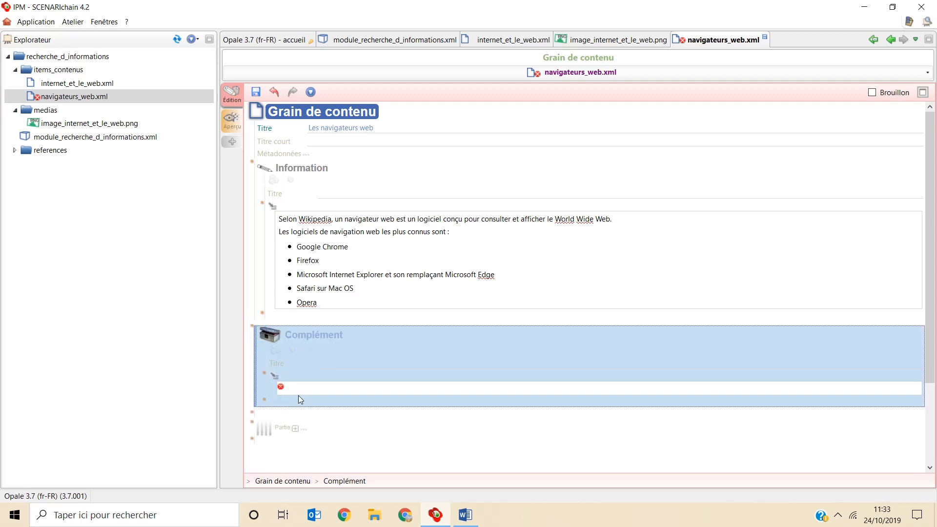
{"action": "left_click", "coordinate": [331, 363]}
{"action": "type", "text": "Evolution de la"}
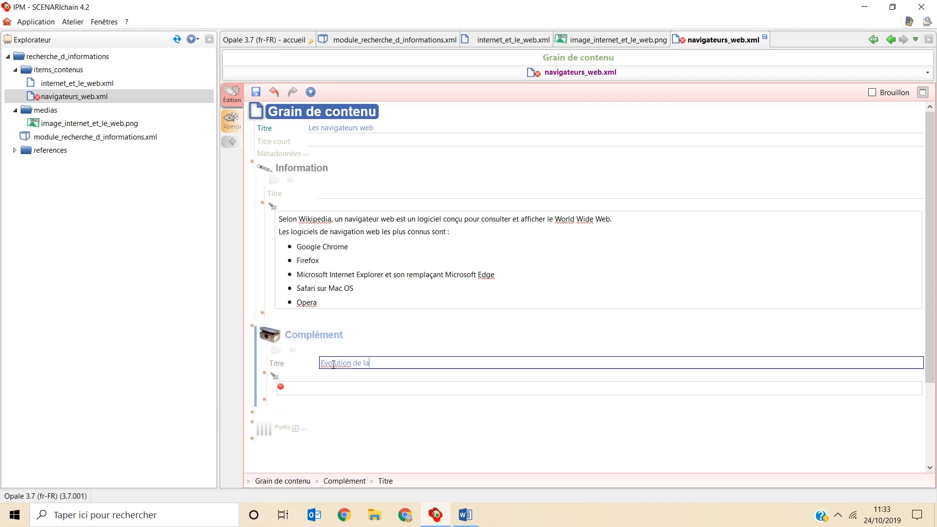
{"action": "type", "text": " part de marché des navigateurs web"}
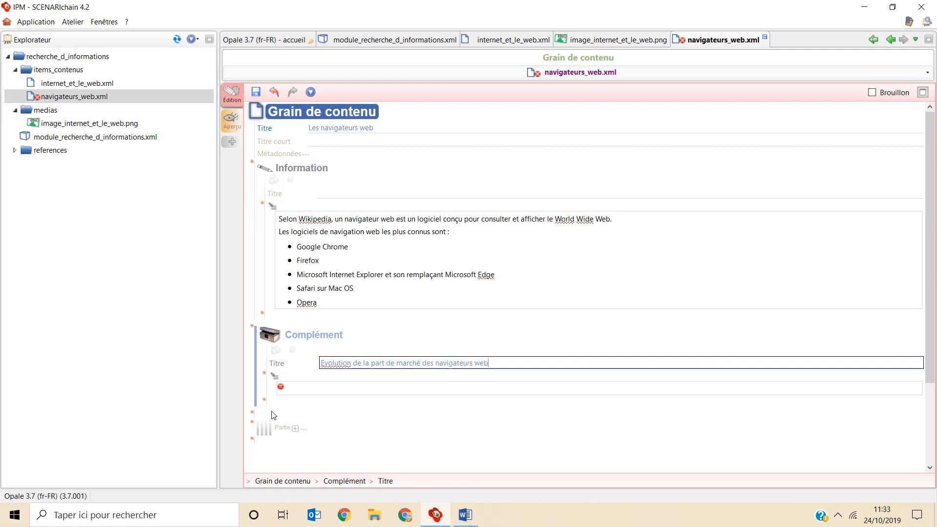
Enter "Une domination écrasante de Google Chrome" as the text of the Complément block
{"action": "left_click", "coordinate": [324, 389]}
{"action": "type", "text": "Une domination "}
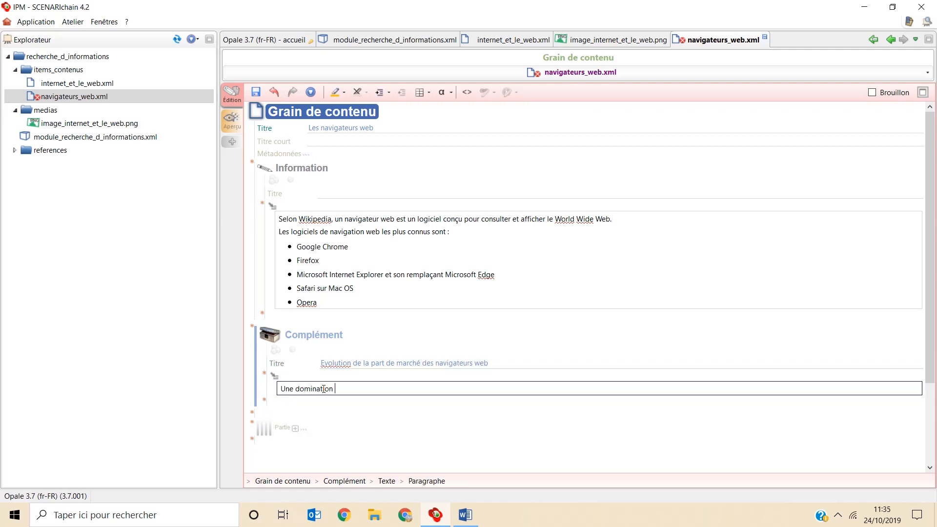
{"action": "type", "text": "écrasante de Google Chrome"}
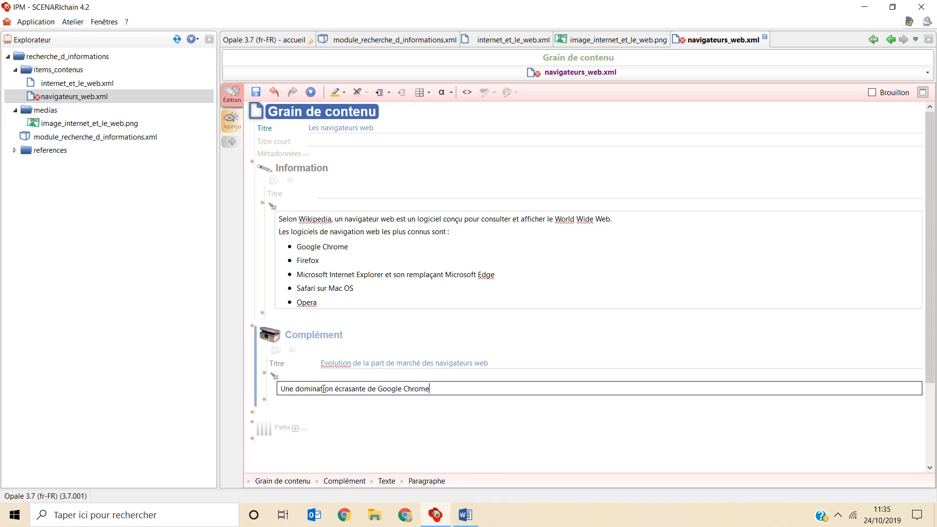
Switch to the Word source document and copy the browser market share chart below the image_part_de_marche_des_navigateurs caption
{"action": "left_click", "coordinate": [466, 516]}
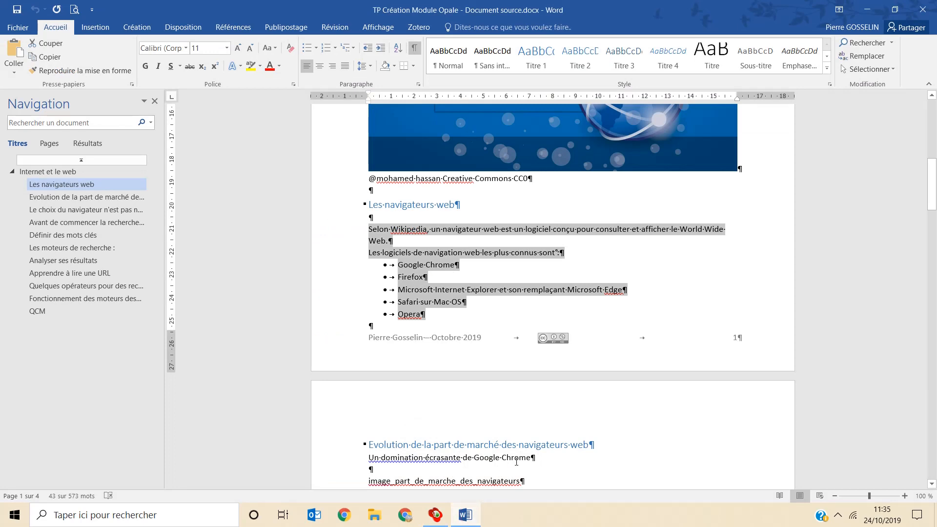
{"action": "scroll", "coordinate": [517, 461], "scroll_direction": "down", "scroll_amount": 6}
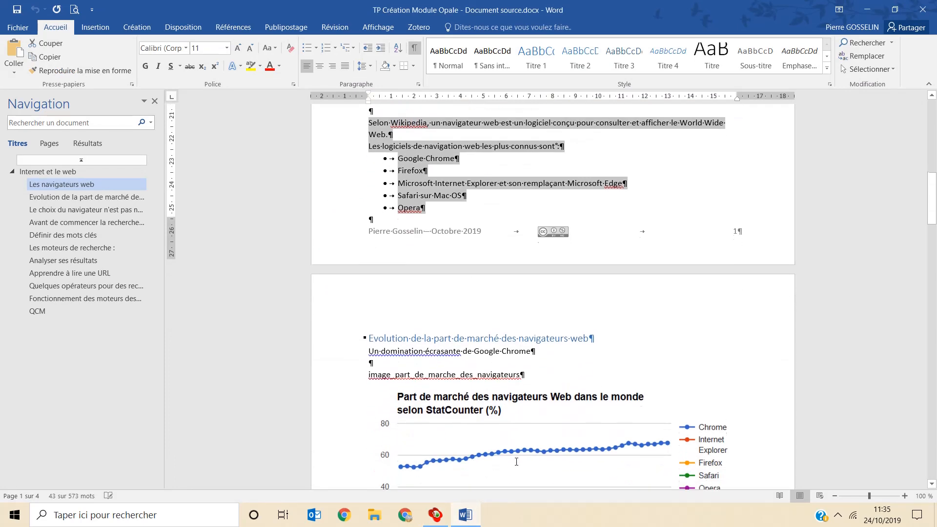
{"action": "left_click", "coordinate": [489, 396]}
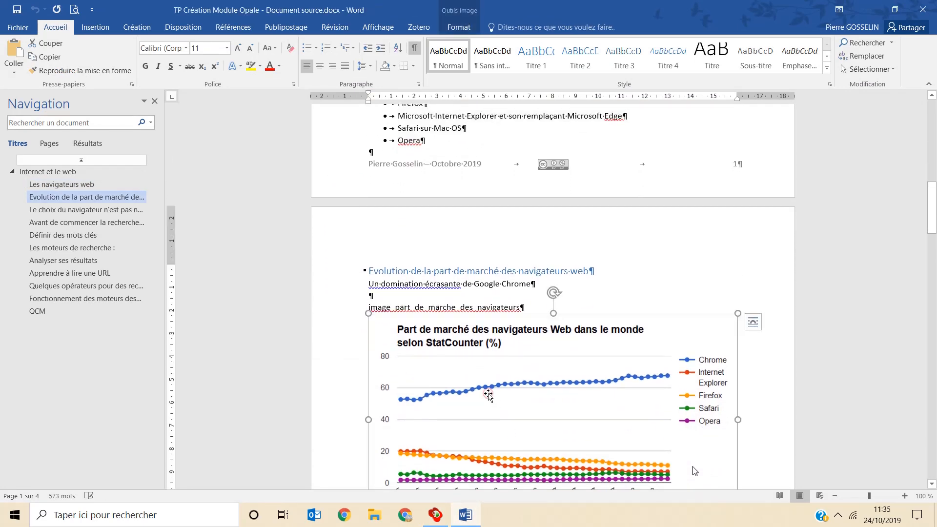
{"action": "right_click", "coordinate": [490, 398]}
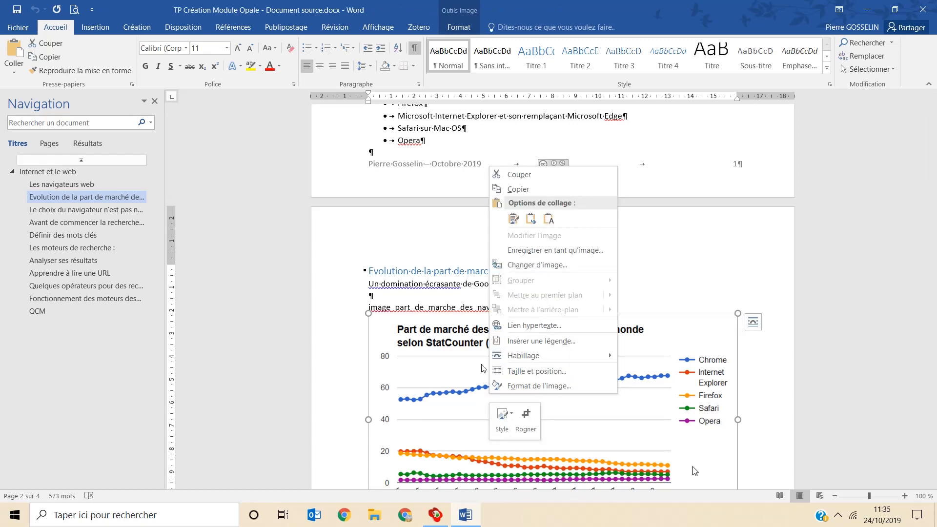
{"action": "left_click", "coordinate": [518, 189]}
Back in SCENARIchain, create a PNG image item from the copied chart in the medias space, named image_part_de_marche_navigateurs
{"action": "key", "text": "alt+Tab"}
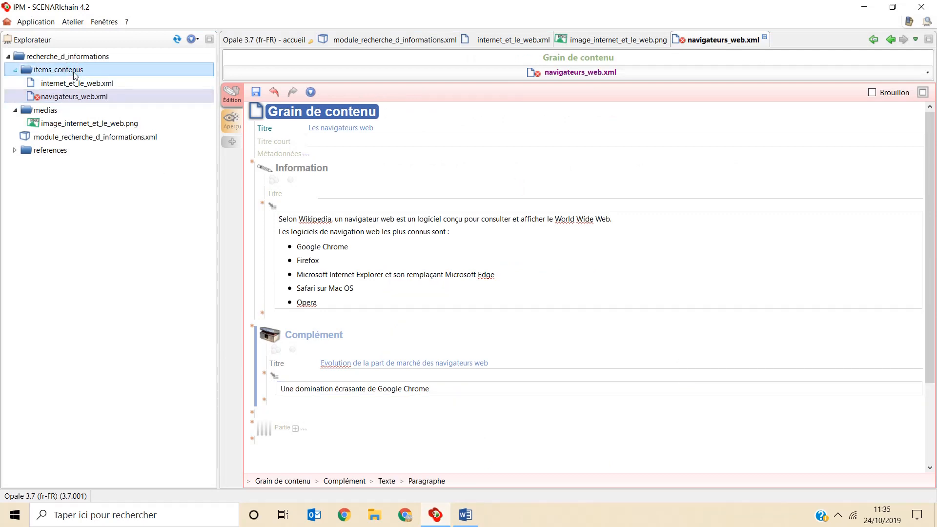
{"action": "right_click", "coordinate": [57, 110]}
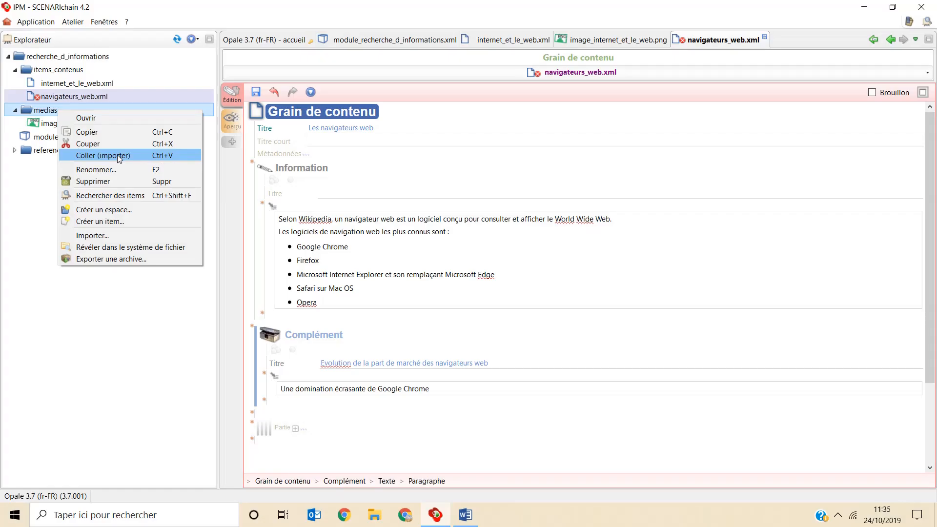
{"action": "left_click", "coordinate": [117, 155]}
{"action": "type", "text": "image_part_de_marche_navigateurs"}
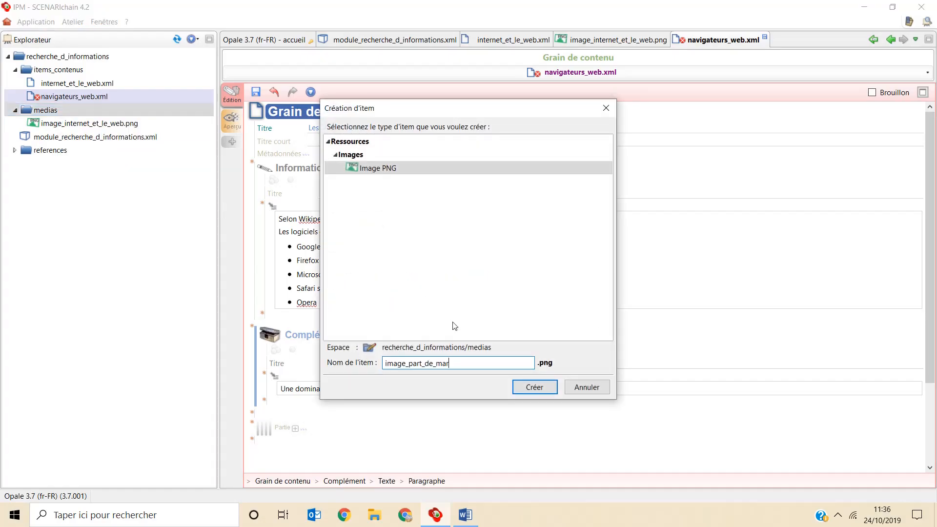
{"action": "left_click", "coordinate": [526, 393]}
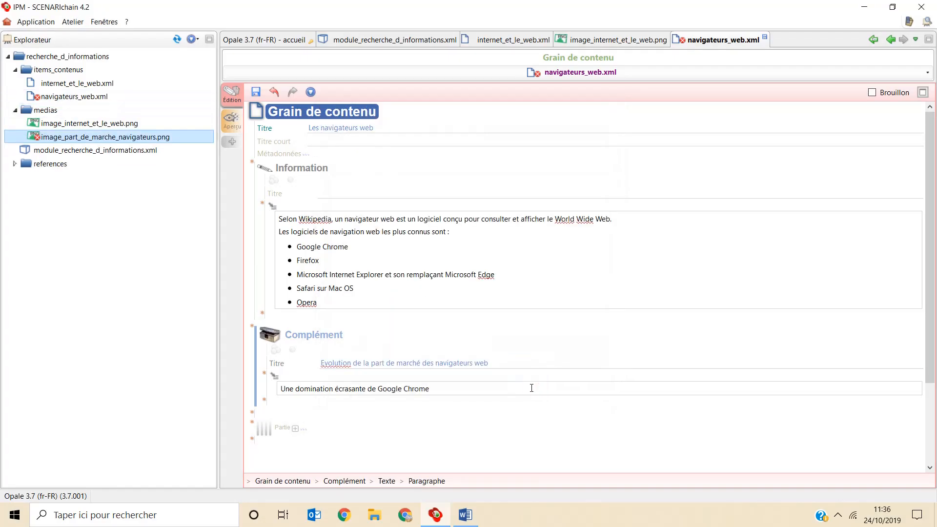
Add a Ressource block below the Complément text and link image_part_de_marche_navigateurs.png to it
{"action": "left_click", "coordinate": [264, 401]}
{"action": "left_click", "coordinate": [294, 433]}
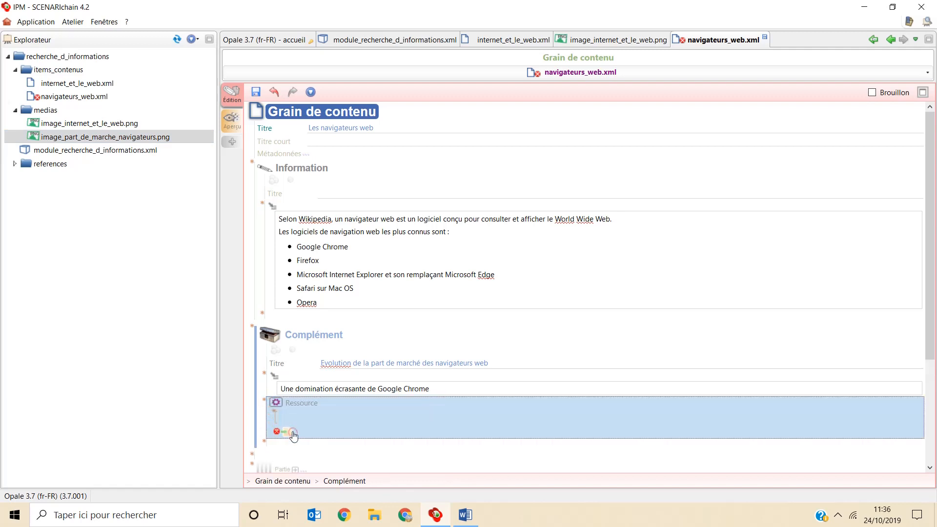
{"action": "left_click_drag", "start_coordinate": [94, 139], "coordinate": [295, 438]}
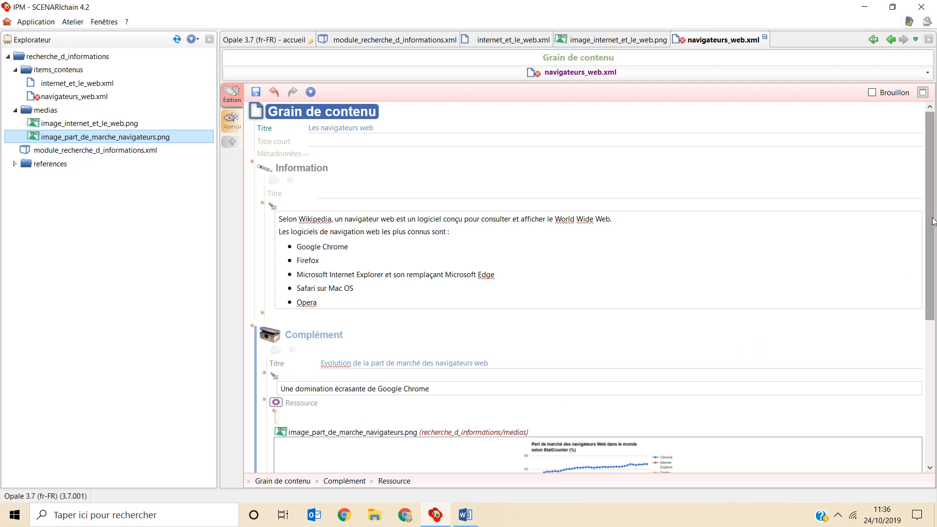
Set the normal size of image_part_de_marche_navigateurs.png to 80 % and save the navigateurs_web.xml grain
{"action": "scroll", "coordinate": [930, 222], "scroll_direction": "down", "scroll_amount": 2}
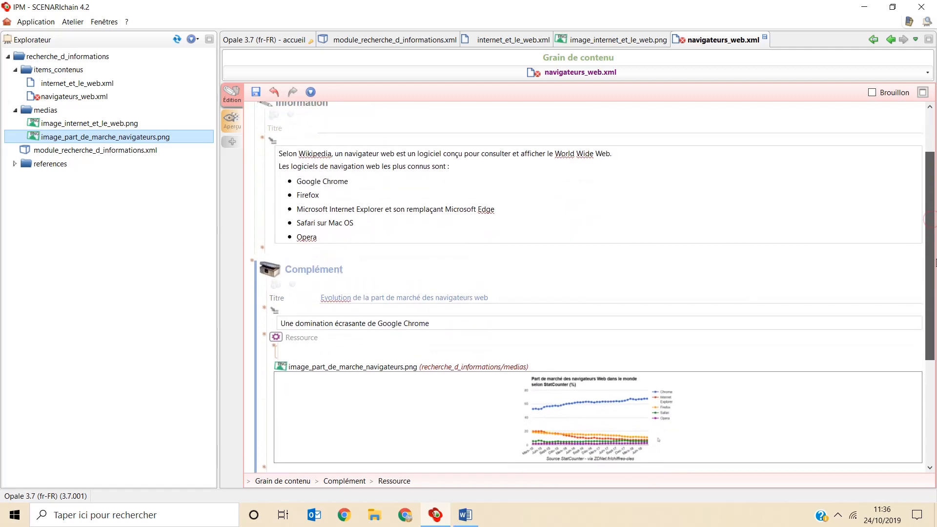
{"action": "double_click", "coordinate": [174, 135]}
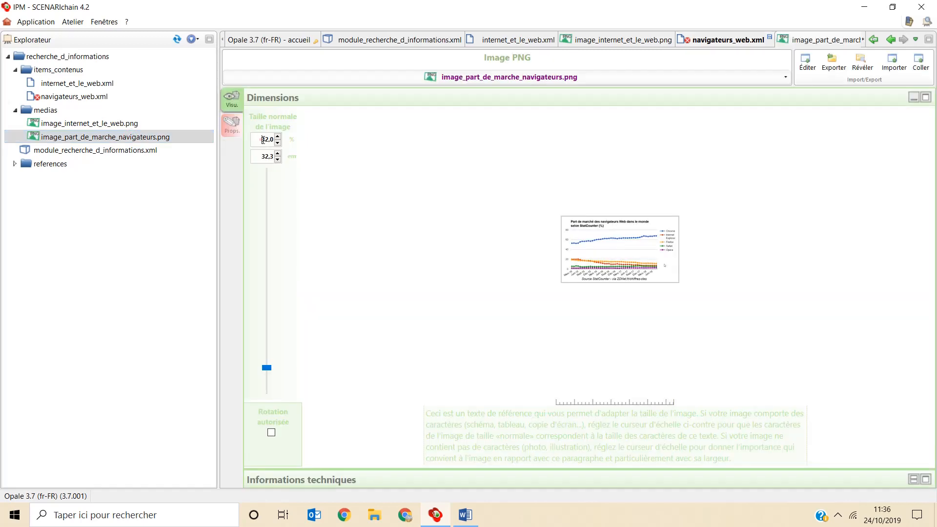
{"action": "double_click", "coordinate": [93, 97]}
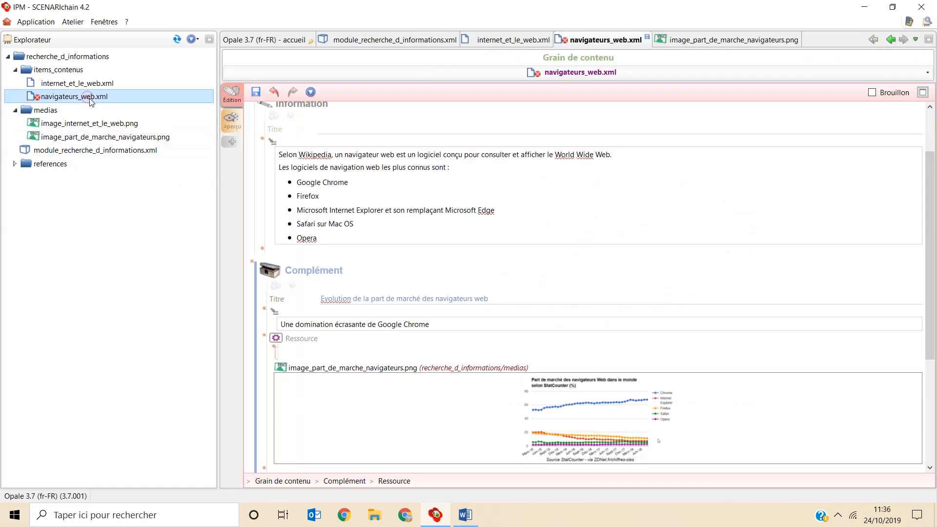
{"action": "left_click", "coordinate": [256, 92]}
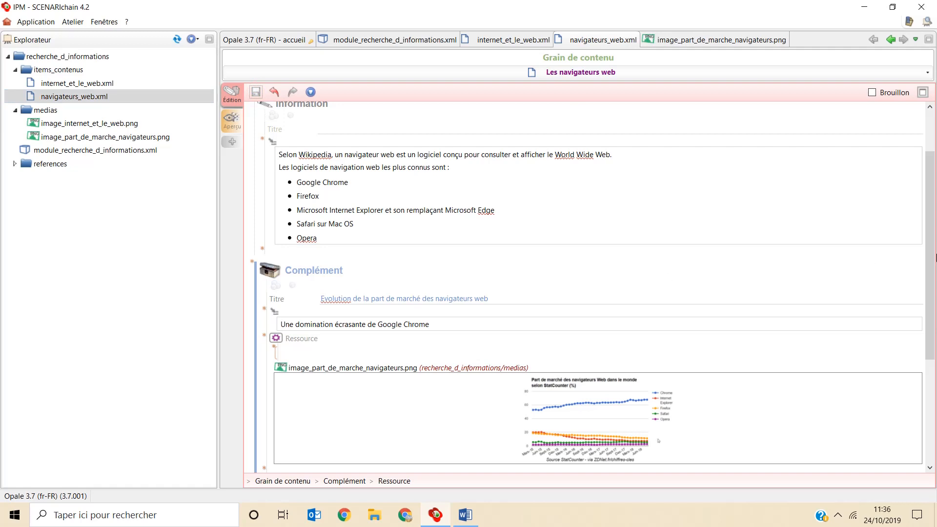
Add a Remarque block after the Complément, titled "Le choix du navigateur n'est pas neutre, il a des conséquences :"
{"action": "left_click_drag", "start_coordinate": [929, 242], "coordinate": [934, 354]}
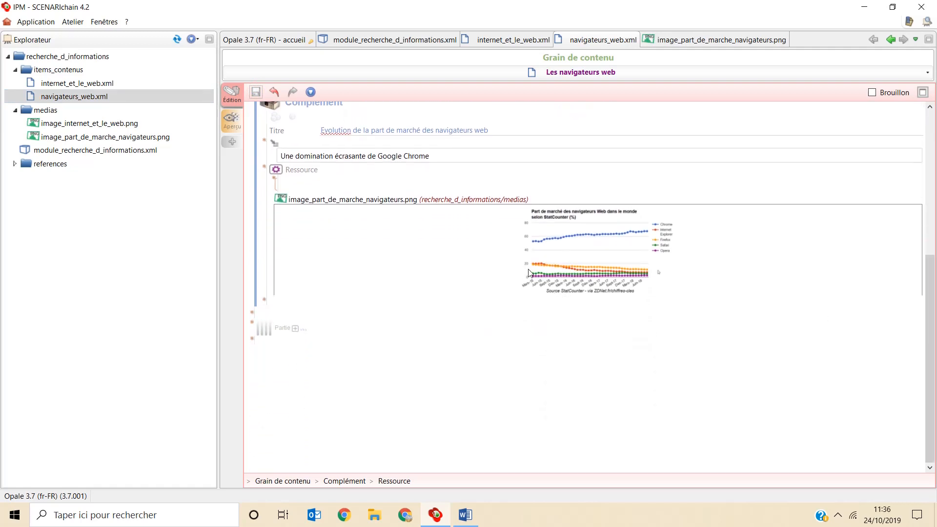
{"action": "left_click", "coordinate": [253, 316]}
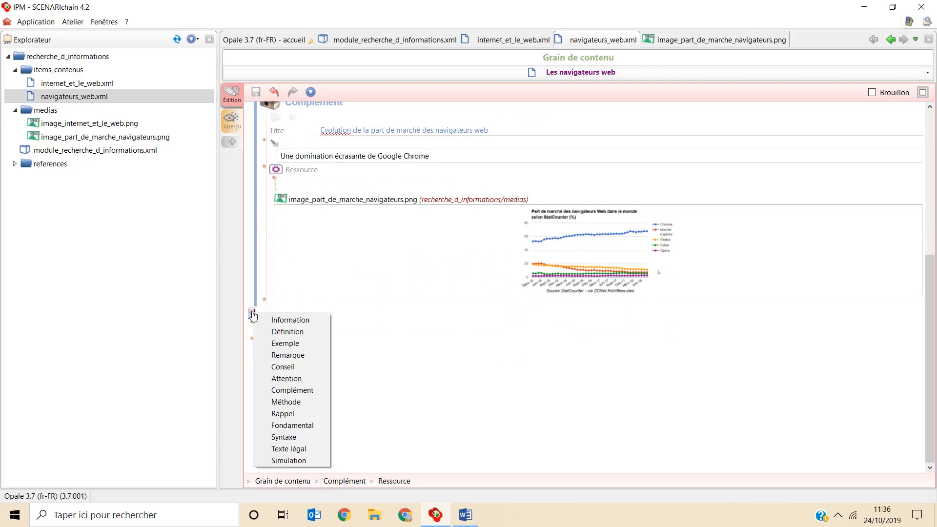
{"action": "left_click", "coordinate": [292, 353]}
{"action": "left_click", "coordinate": [322, 353]}
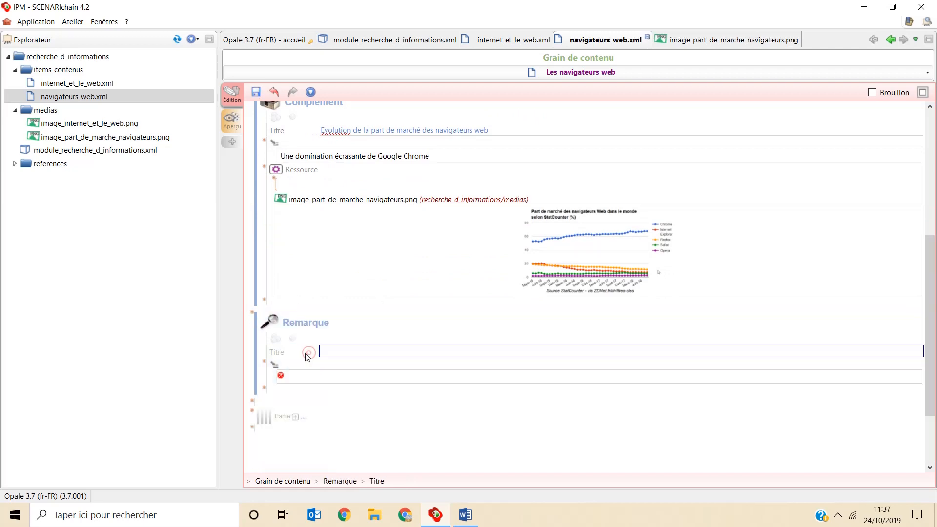
{"action": "type", "text": "Le choix du navigateur n'e"}
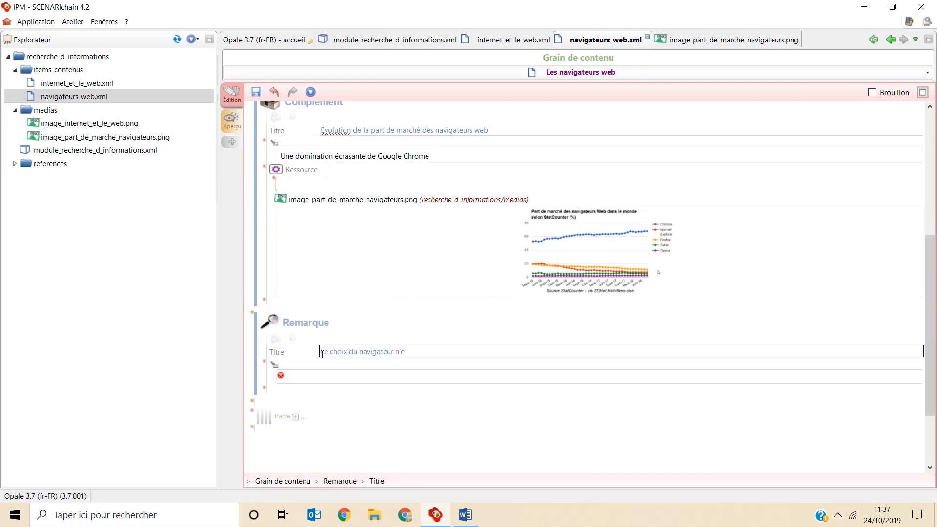
{"action": "type", "text": "st pas neutre, il a des conséquences :"}
Copy the two consequences of the browser choice from the Word document and paste them as the Remarque text in SCENARIchain
{"action": "left_click", "coordinate": [463, 517]}
{"action": "scroll", "coordinate": [607, 372], "scroll_direction": "down", "scroll_amount": 4}
{"action": "left_click_drag", "start_coordinate": [699, 363], "coordinate": [398, 341]}
{"action": "left_click", "coordinate": [435, 515]}
{"action": "left_click", "coordinate": [324, 379]}
{"action": "right_click", "coordinate": [324, 379]}
{"action": "left_click", "coordinate": [352, 264]}
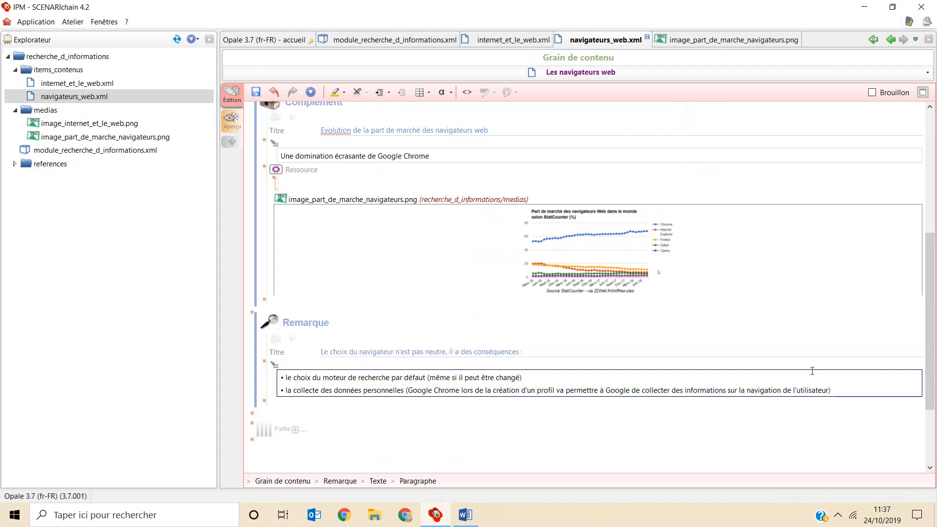
Turn the two Remarque lines into a bulleted list, remove their pasted bullet characters and save the grain
{"action": "left_click_drag", "start_coordinate": [832, 391], "coordinate": [244, 372]}
{"action": "left_click", "coordinate": [384, 94]}
{"action": "left_click", "coordinate": [415, 116]}
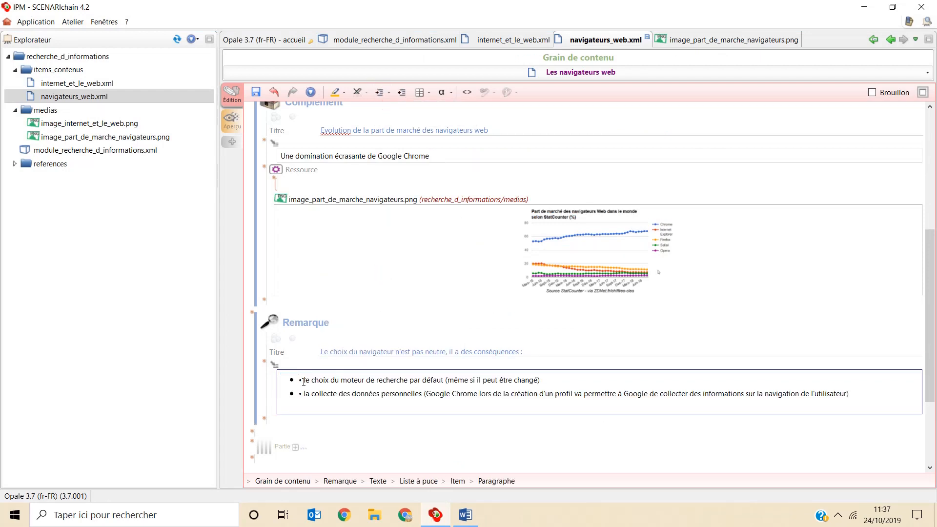
{"action": "left_click", "coordinate": [303, 380]}
{"action": "key", "text": "BackSpace"}
{"action": "key", "text": "BackSpace"}
{"action": "key", "text": "BackSpace"}
{"action": "key", "text": "BackSpace"}
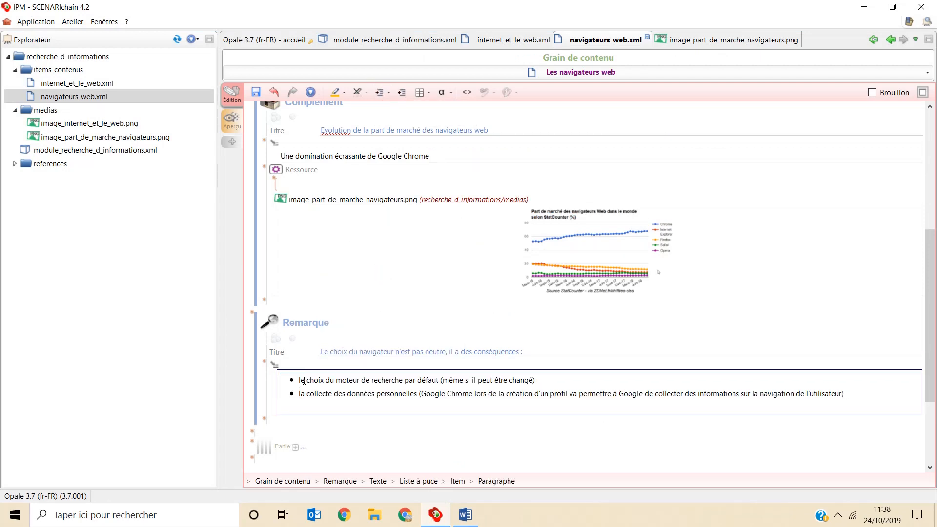
{"action": "left_click", "coordinate": [255, 92]}
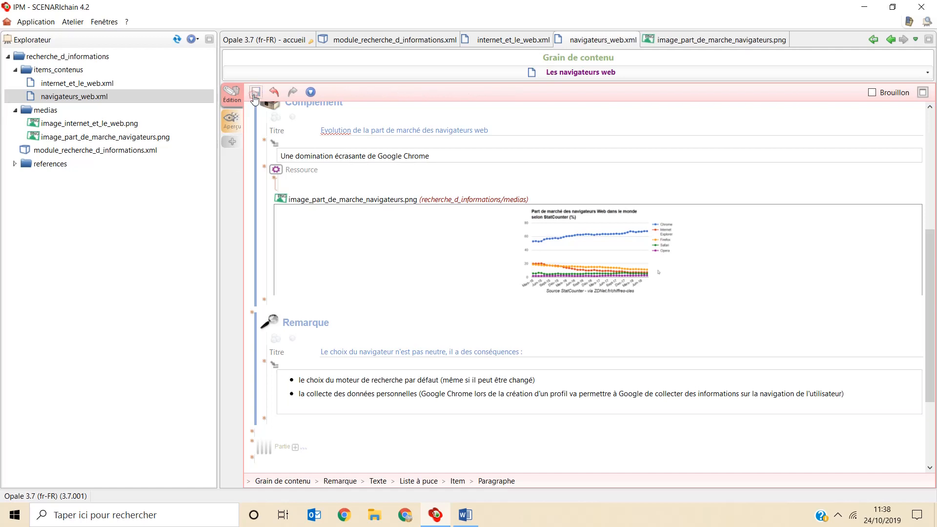
Preview the Les navigateurs web grain and return to its editing view
{"action": "left_click", "coordinate": [232, 120]}
{"action": "scroll", "coordinate": [818, 389], "scroll_direction": "down", "scroll_amount": 5}
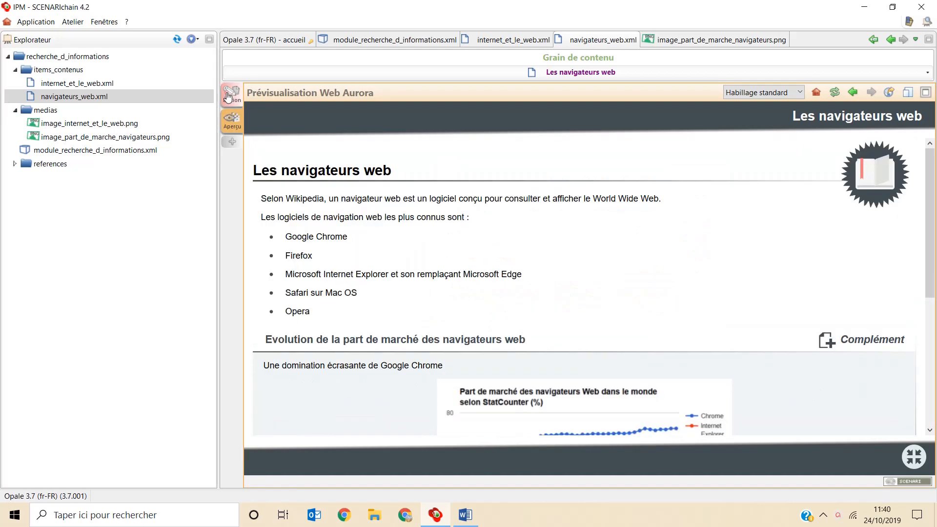
{"action": "left_click", "coordinate": [227, 96]}
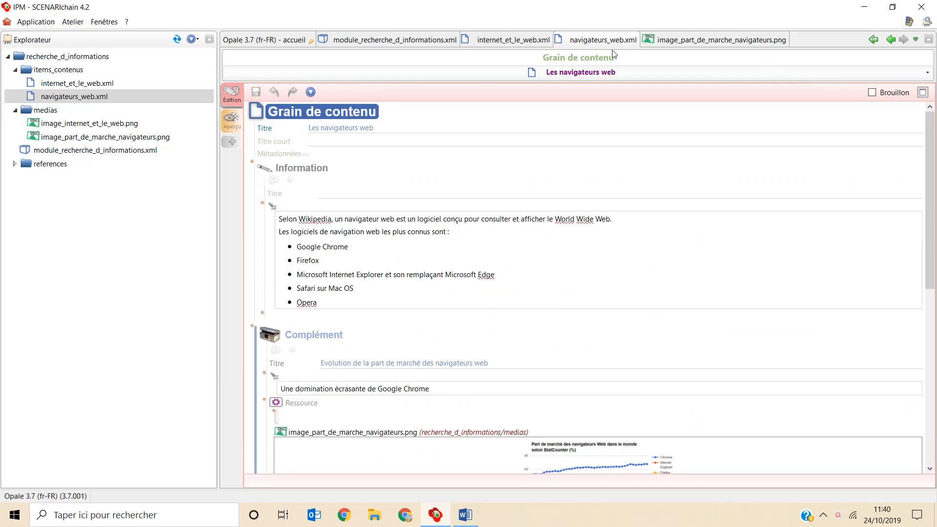
Close the chart image, both content grains and the module, leaving only the Opale home page open
{"action": "left_click", "coordinate": [778, 42]}
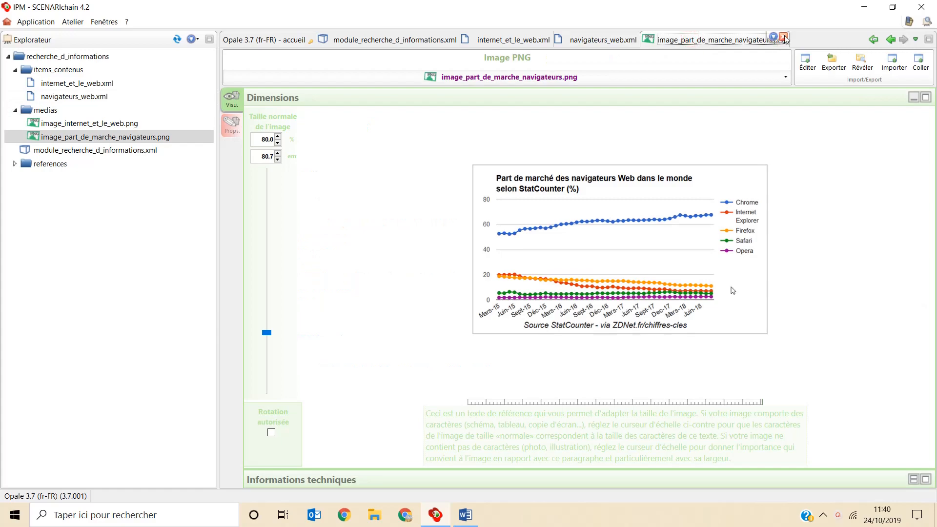
{"action": "left_click", "coordinate": [784, 39]}
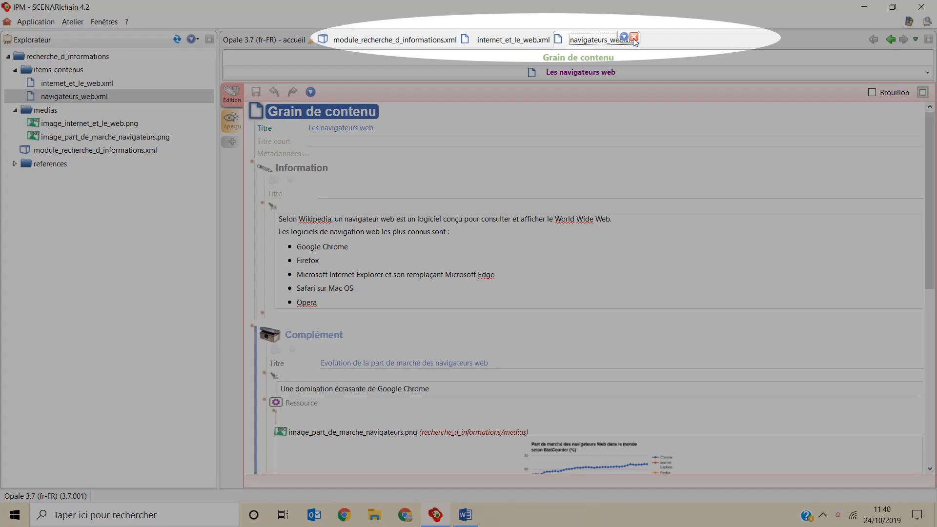
{"action": "left_click", "coordinate": [634, 39]}
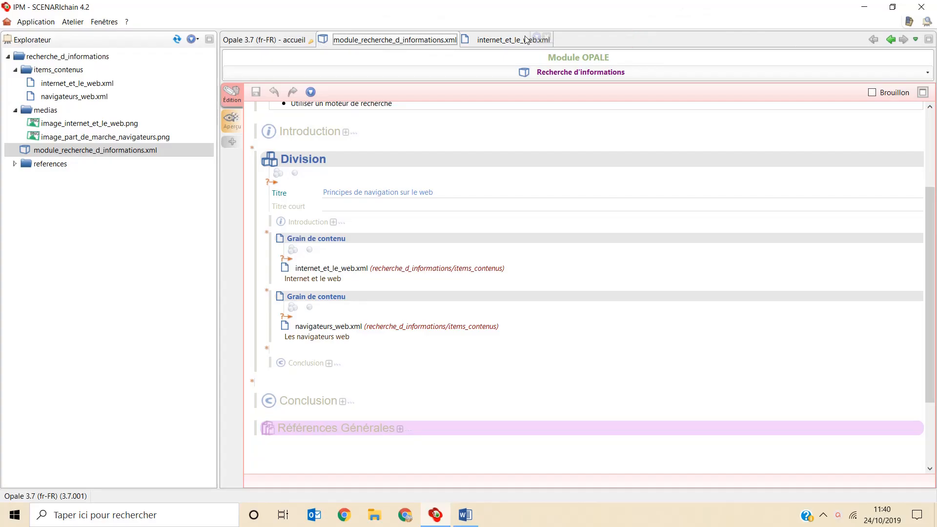
{"action": "left_click", "coordinate": [547, 39]}
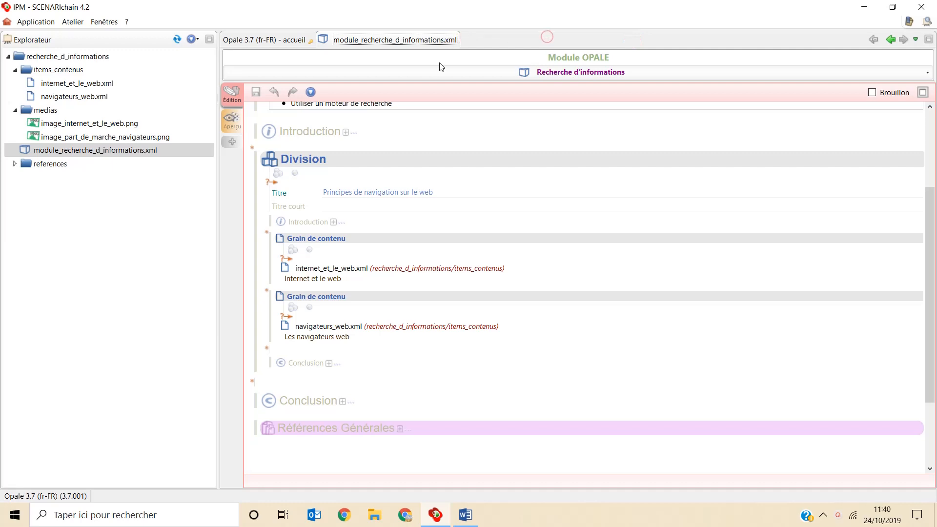
{"action": "left_click", "coordinate": [453, 38]}
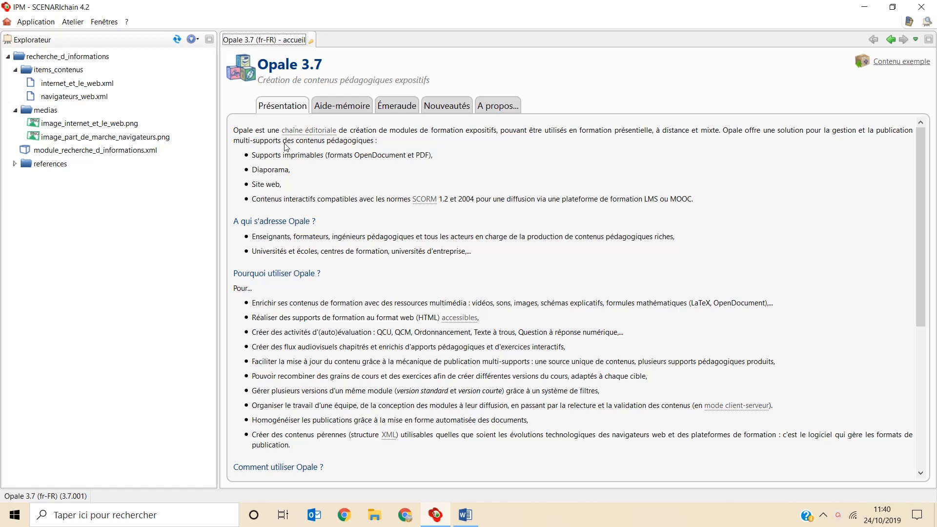
Create a Support Web item named recherche_d_informations_web in the recherche_d_informations space, link module_recherche_d_informations.xml to it and save
{"action": "left_click", "coordinate": [73, 58]}
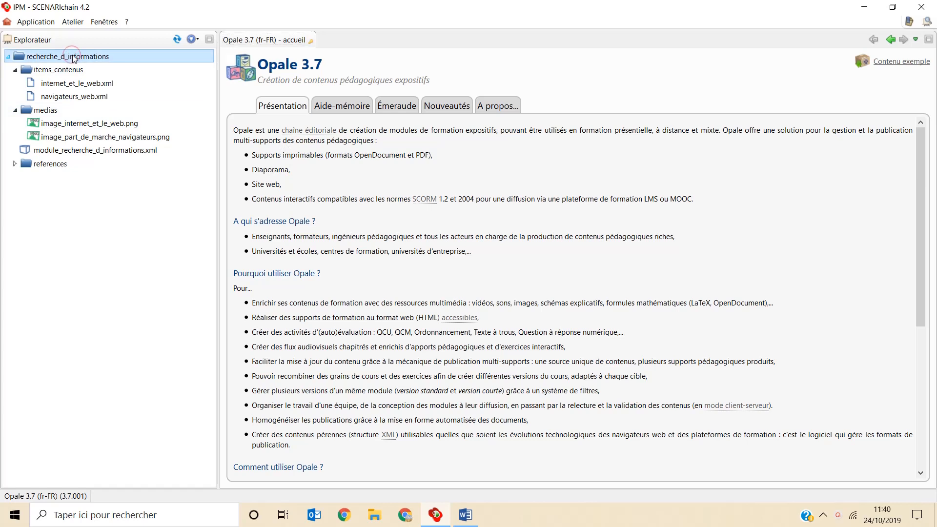
{"action": "right_click", "coordinate": [73, 57]}
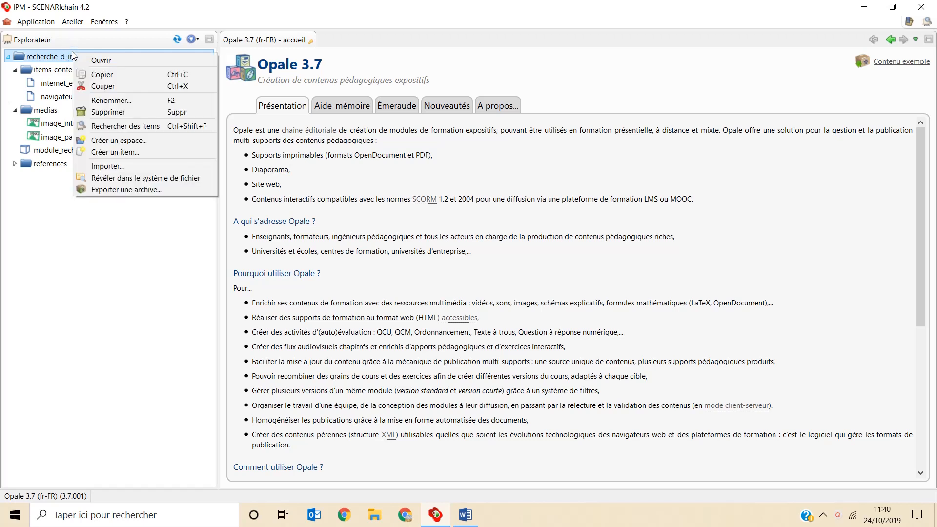
{"action": "left_click", "coordinate": [116, 153]}
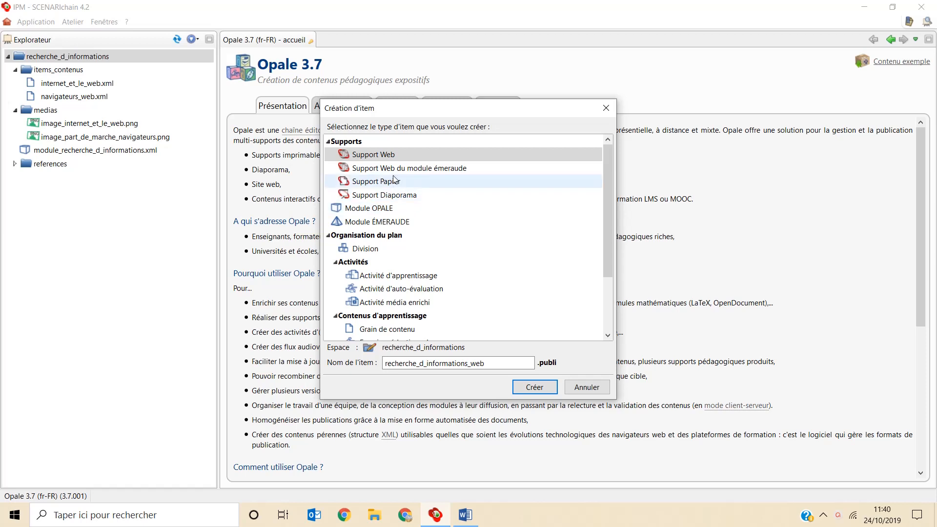
{"action": "left_click", "coordinate": [534, 386]}
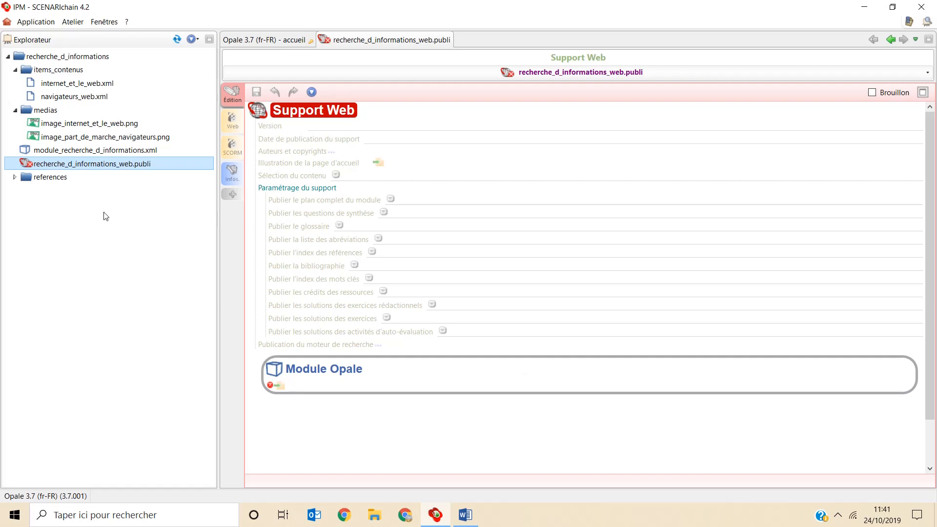
{"action": "left_click_drag", "start_coordinate": [81, 153], "coordinate": [293, 391]}
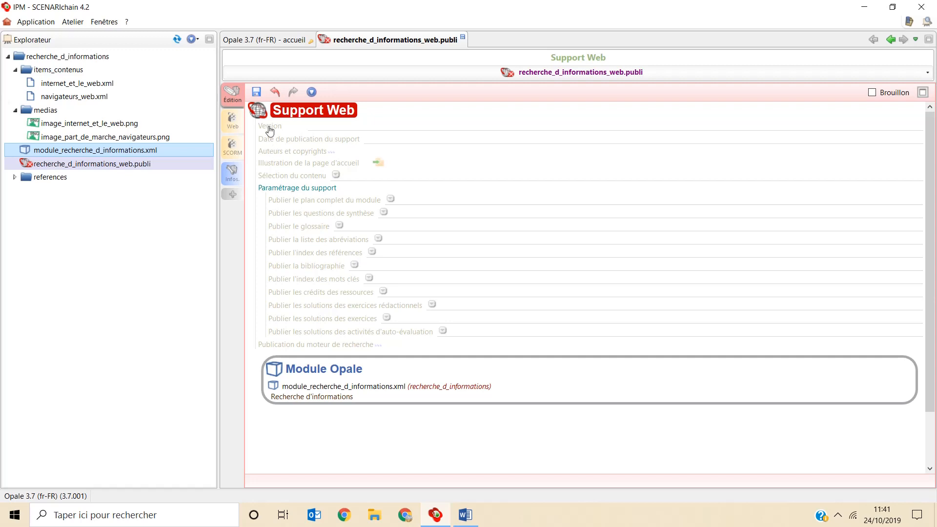
{"action": "left_click", "coordinate": [257, 93]}
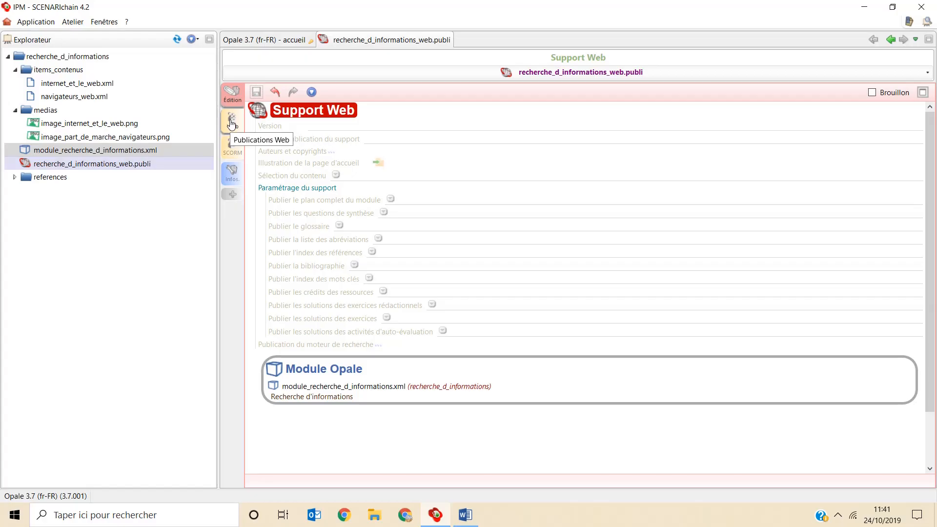
Generate the Publication Web Aurora of the web support with the Habillage standard skin and open it in the browser
{"action": "left_click", "coordinate": [232, 122]}
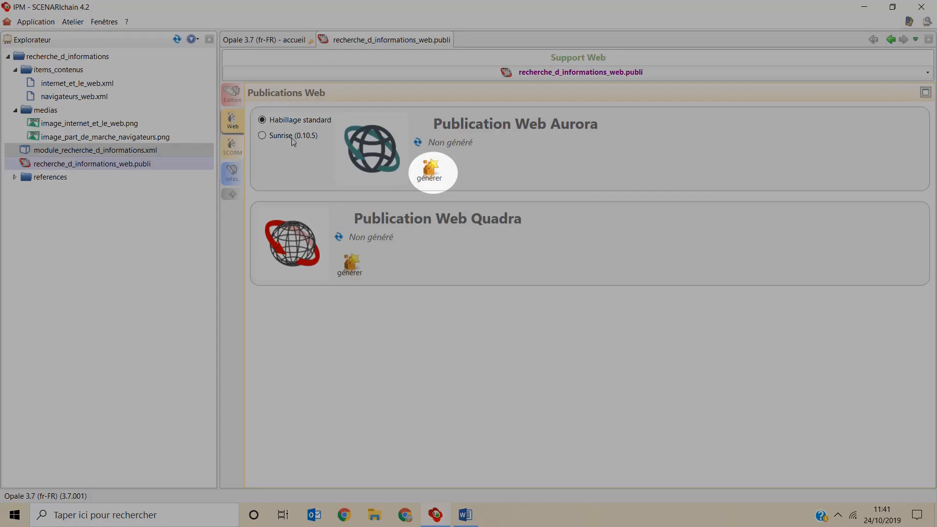
{"action": "left_click", "coordinate": [434, 176]}
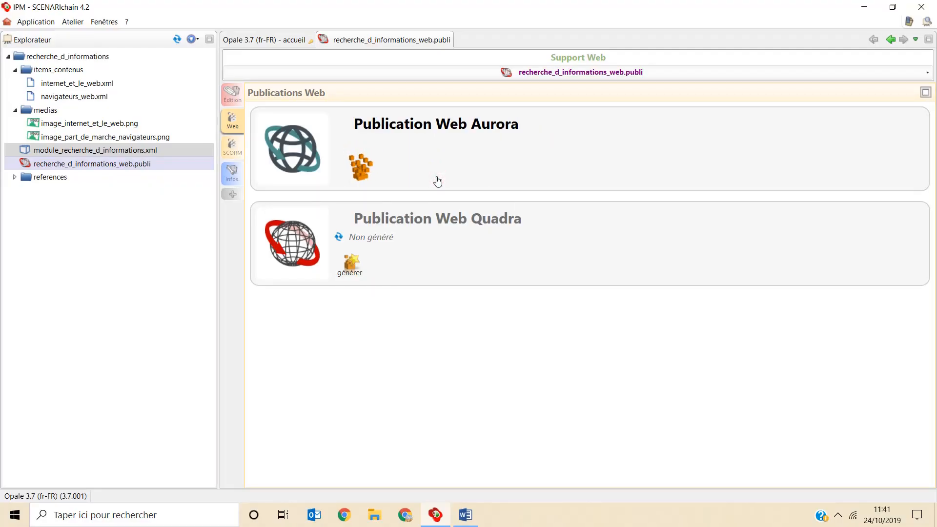
{"action": "left_click", "coordinate": [470, 174]}
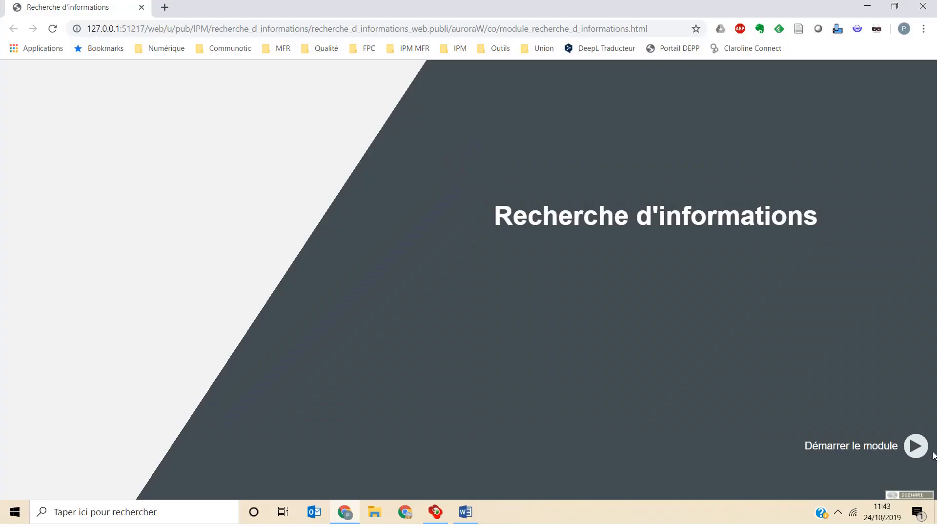
Go through the published module's objectives, division and content pages, check the enlarged content display, and close the browser
{"action": "left_click", "coordinate": [916, 446]}
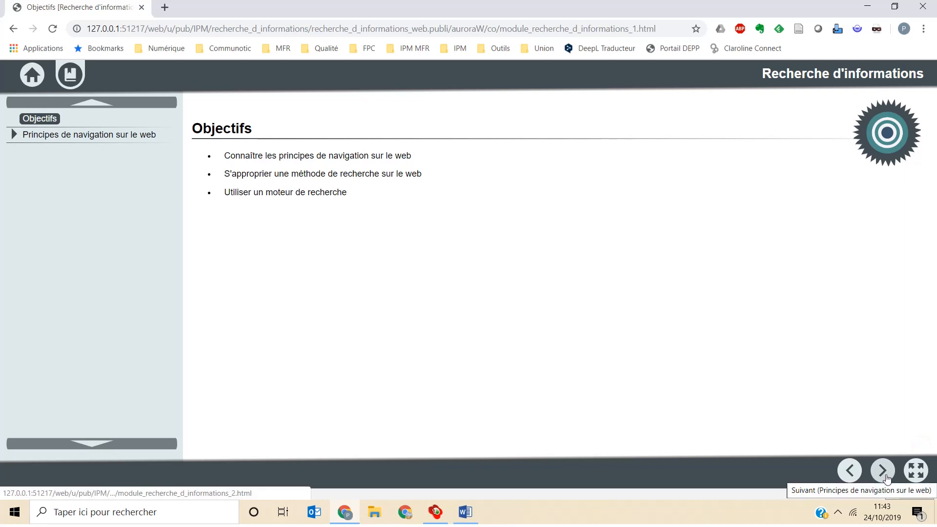
{"action": "left_click", "coordinate": [885, 478]}
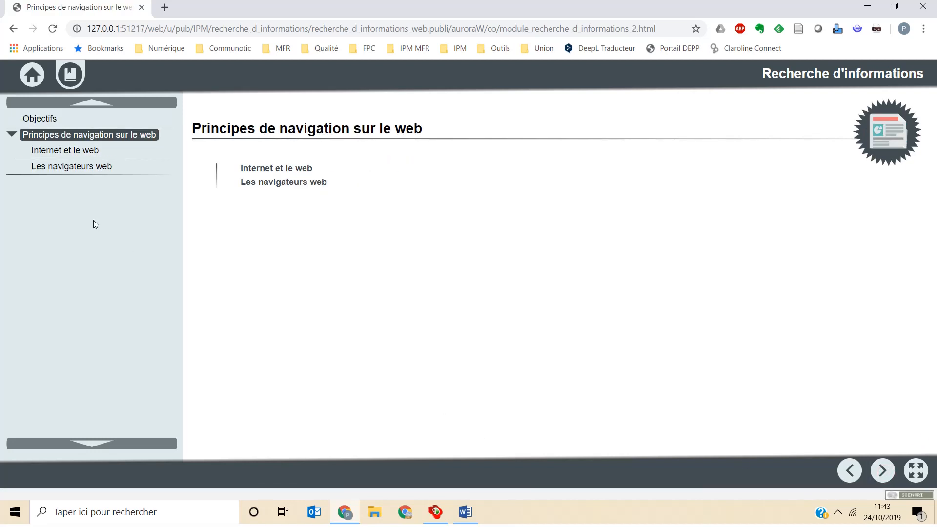
{"action": "left_click", "coordinate": [57, 151]}
{"action": "left_click", "coordinate": [61, 168]}
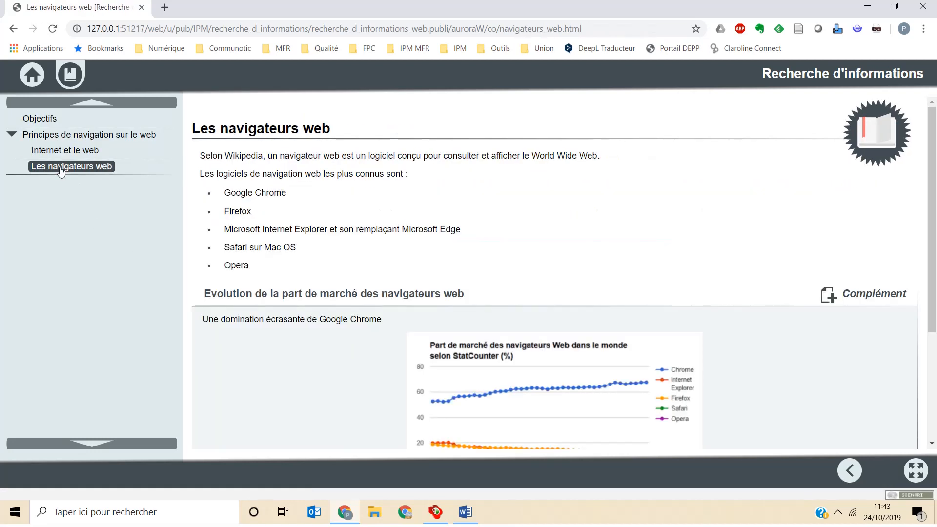
{"action": "left_click", "coordinate": [916, 470]}
{"action": "left_click", "coordinate": [917, 471]}
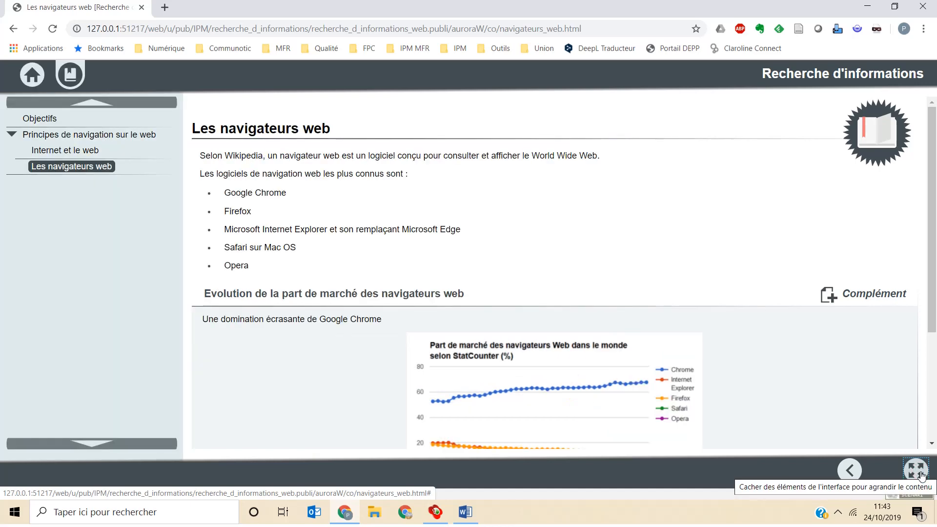
{"action": "left_click", "coordinate": [922, 7]}
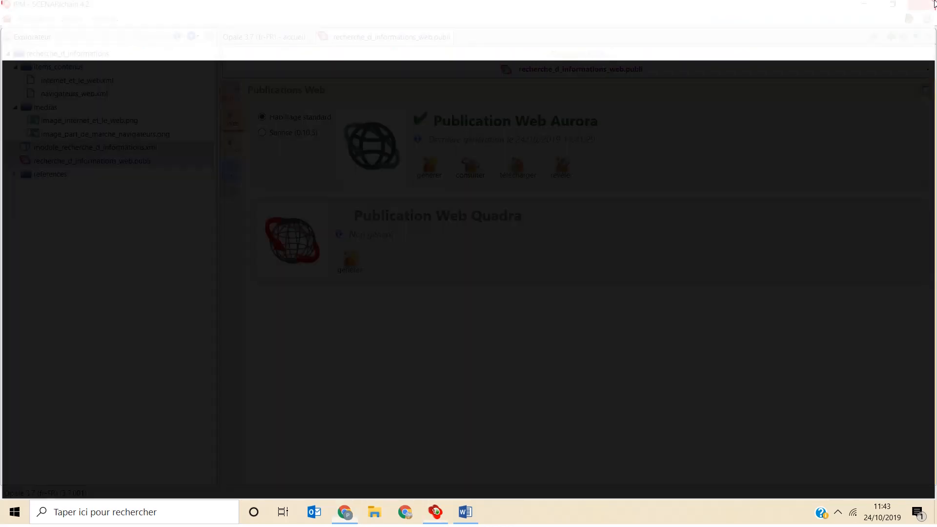
Start downloading the Aurora web publication as a zip archive and cancel the download
{"action": "left_click", "coordinate": [513, 171]}
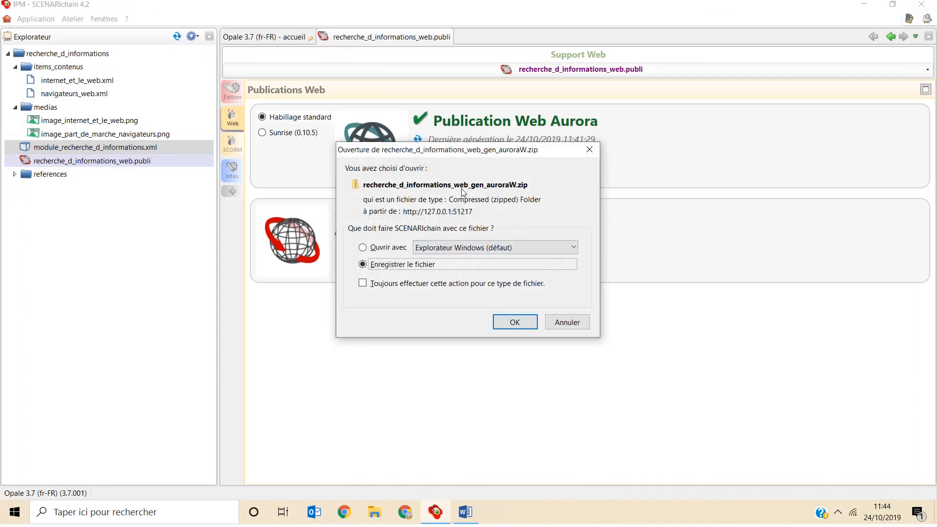
{"action": "left_click", "coordinate": [567, 323]}
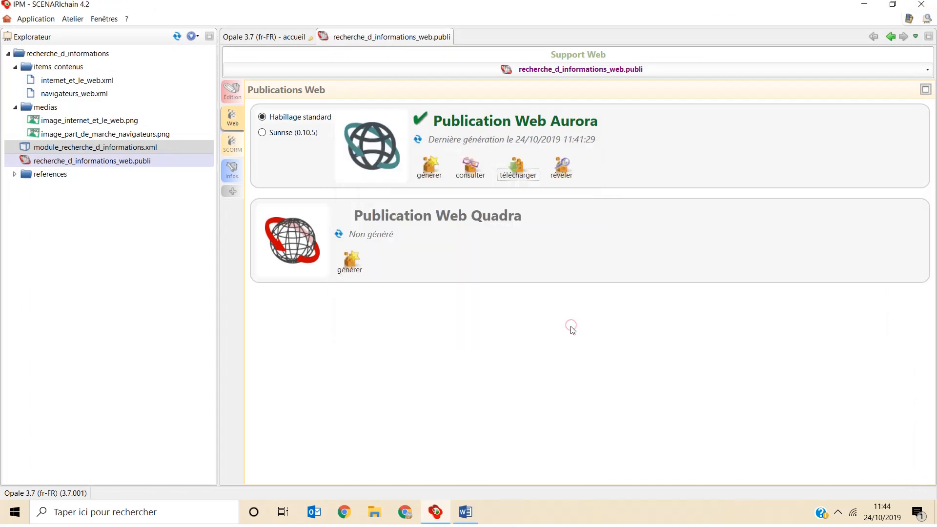
Reveal the Aurora web publication's files in the file system, open index.html, and close the browser and folder windows
{"action": "left_click", "coordinate": [564, 174]}
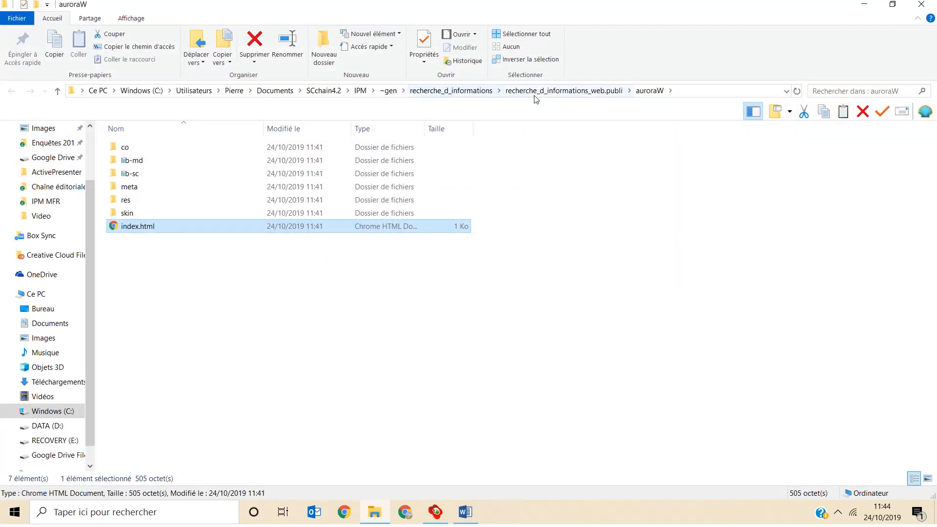
{"action": "double_click", "coordinate": [123, 228]}
{"action": "left_click", "coordinate": [923, 7]}
{"action": "left_click", "coordinate": [922, 5]}
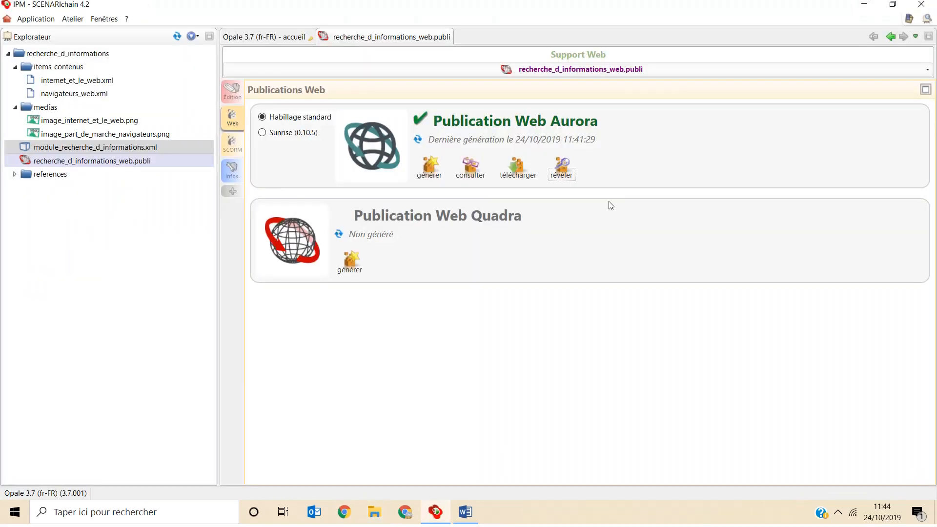
Generate the Publication SCORM multi SCO Aurora with the Habillage standard skin and open its SCORM 2004 packaging options
{"action": "left_click", "coordinate": [233, 146]}
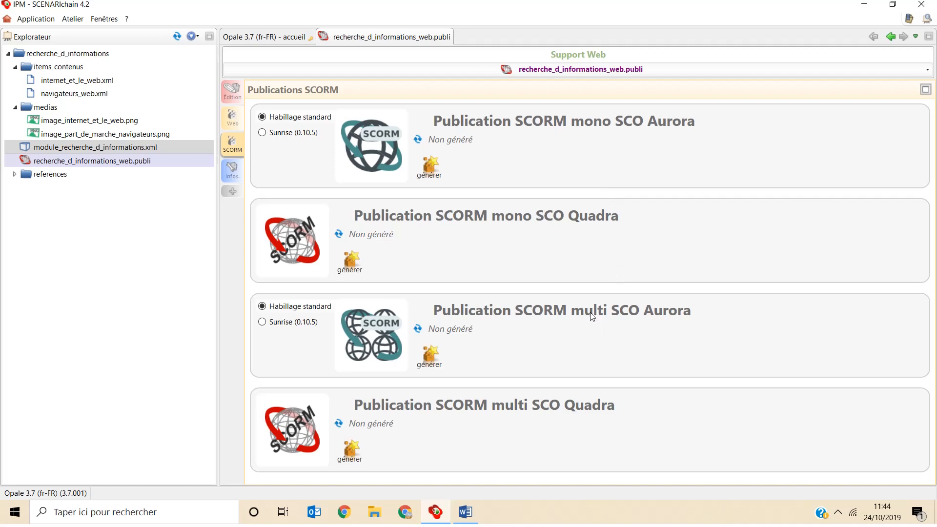
{"action": "left_click", "coordinate": [436, 362]}
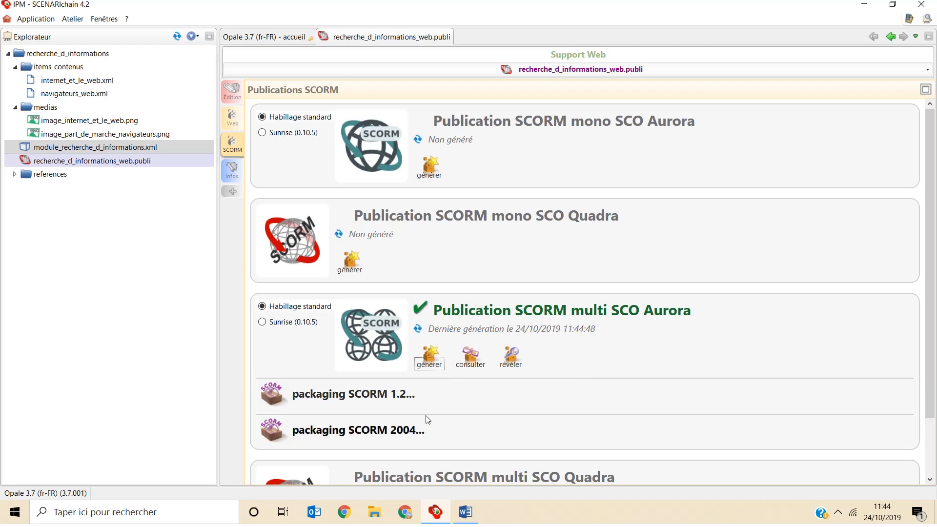
{"action": "left_click", "coordinate": [402, 436]}
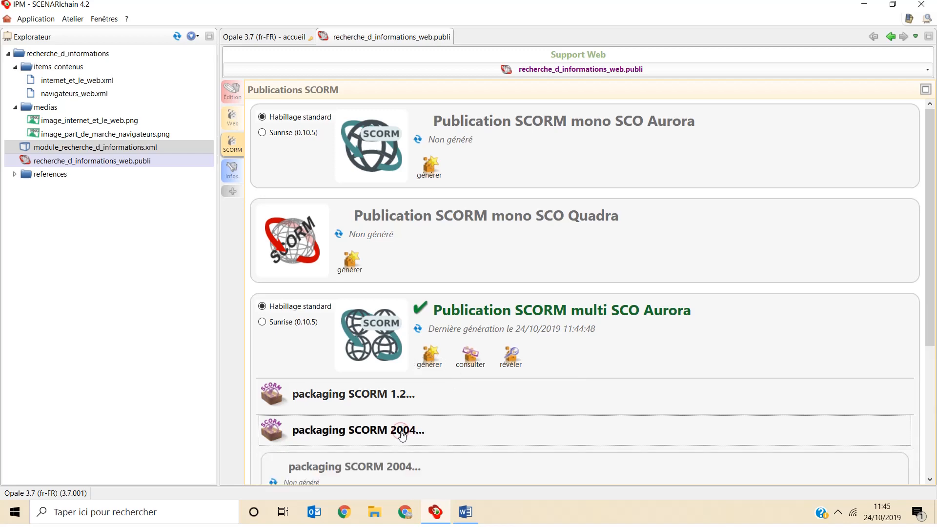
{"action": "scroll", "coordinate": [550, 384], "scroll_direction": "down", "scroll_amount": 3}
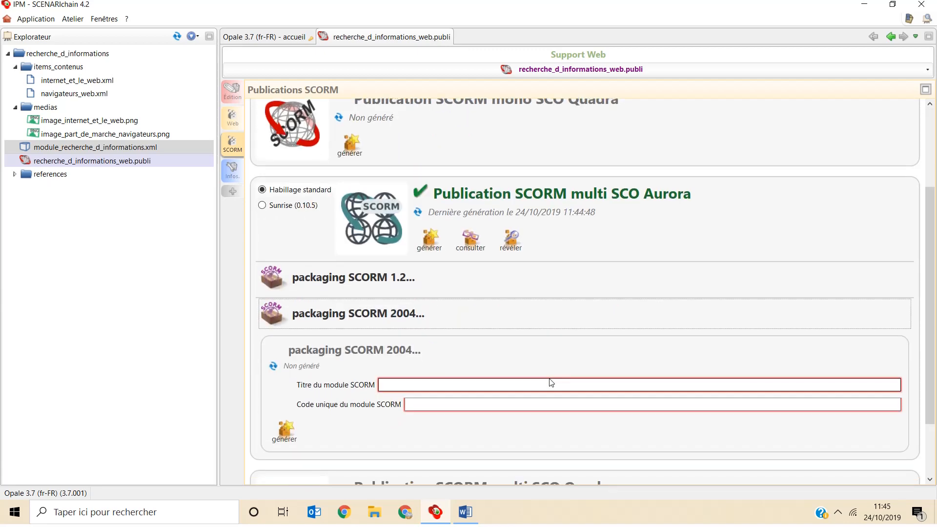
Generate the SCORM 2004 package with the module title "Recherche d'informations" and the unique code recherche_informations
{"action": "left_click", "coordinate": [446, 385]}
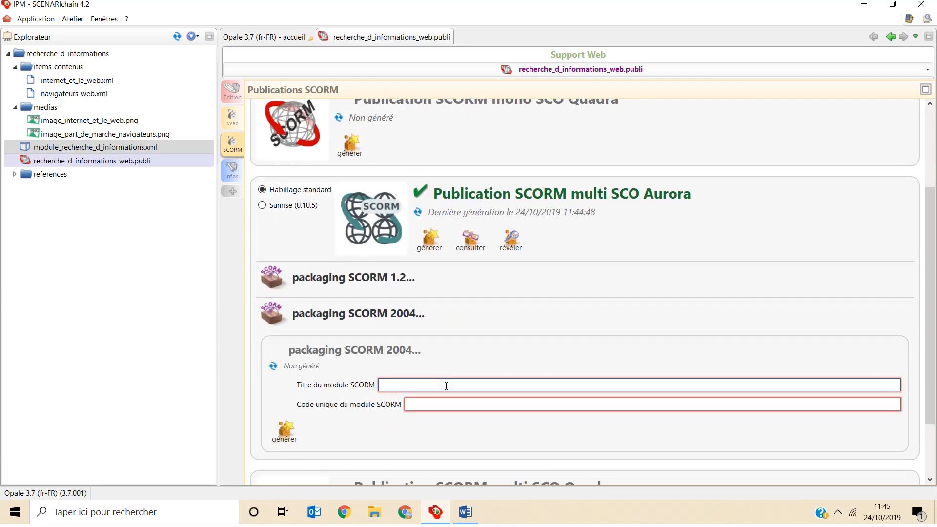
{"action": "type", "text": "R"}
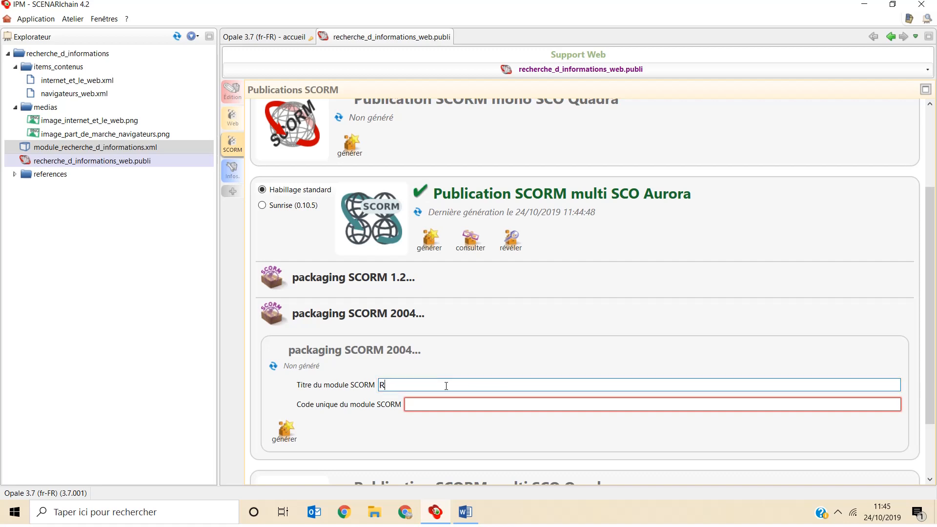
{"action": "type", "text": "echerche d'informations"}
{"action": "left_click", "coordinate": [432, 404]}
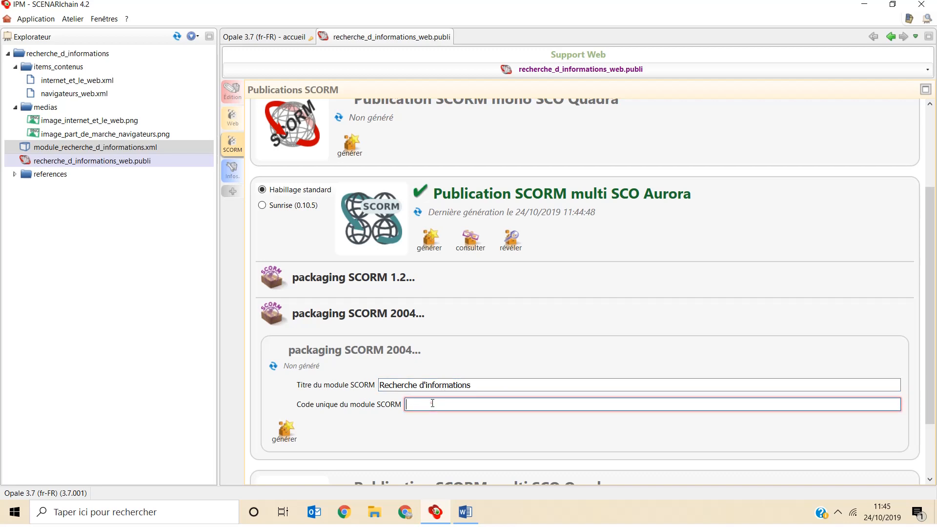
{"action": "type", "text": "recherche_informations"}
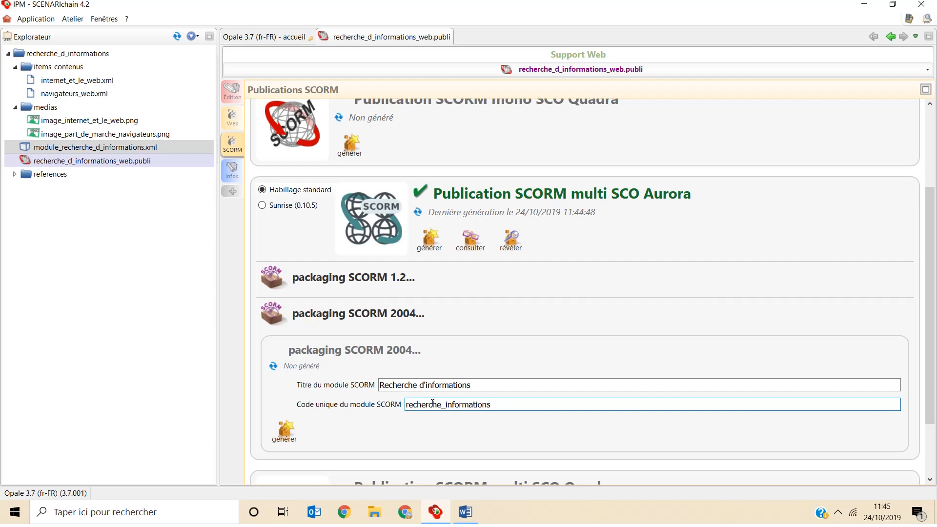
{"action": "left_click", "coordinate": [285, 432]}
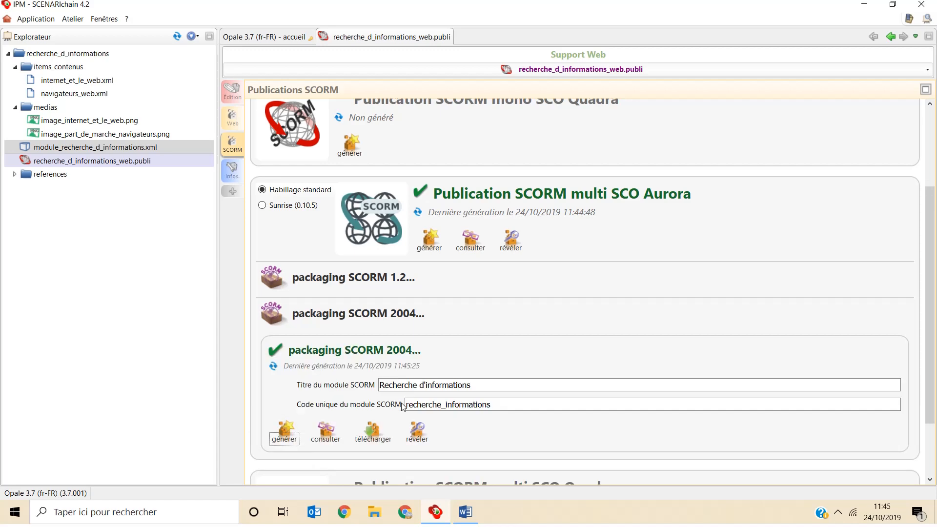
Download the SCORM 2004 package to the Bureau folder as recherche_informations.zip
{"action": "left_click", "coordinate": [373, 430]}
{"action": "left_click", "coordinate": [521, 323]}
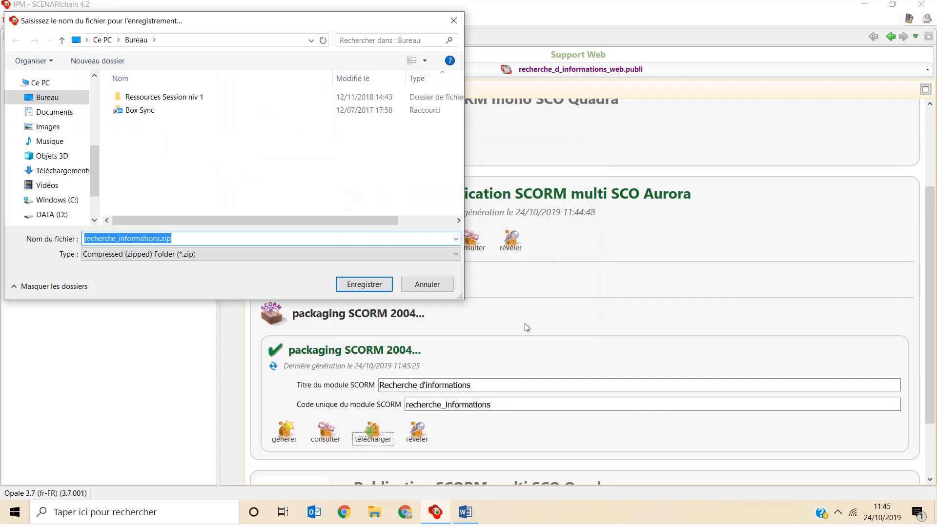
{"action": "left_click", "coordinate": [364, 285]}
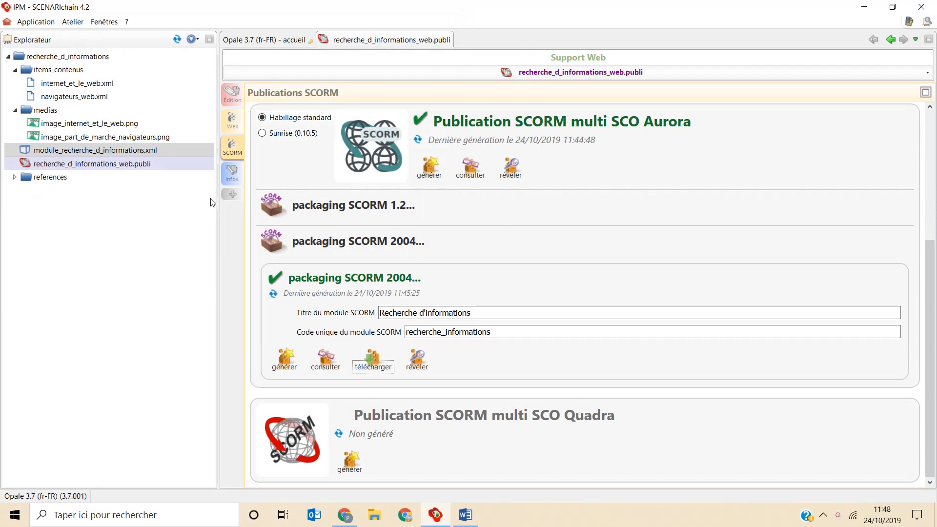
Create a Support Papier item named recherche_d_informations_papier in the recherche_d_informations space, link module_recherche_d_informations.xml to it and save
{"action": "left_click", "coordinate": [56, 59]}
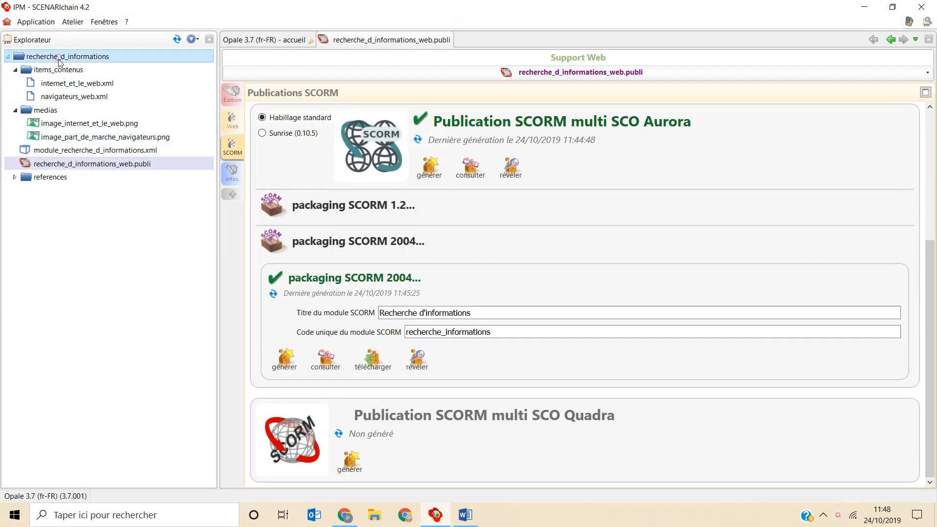
{"action": "right_click", "coordinate": [60, 62]}
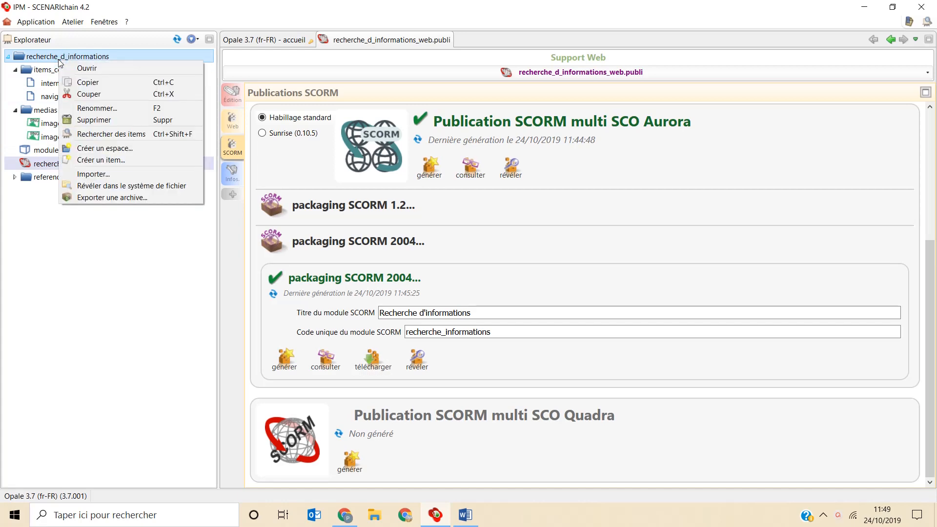
{"action": "left_click", "coordinate": [99, 161]}
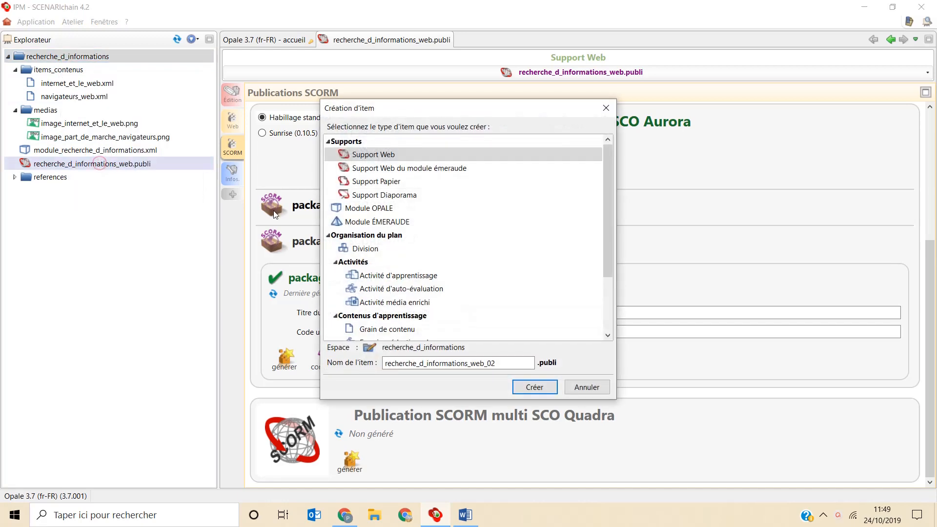
{"action": "left_click", "coordinate": [390, 181]}
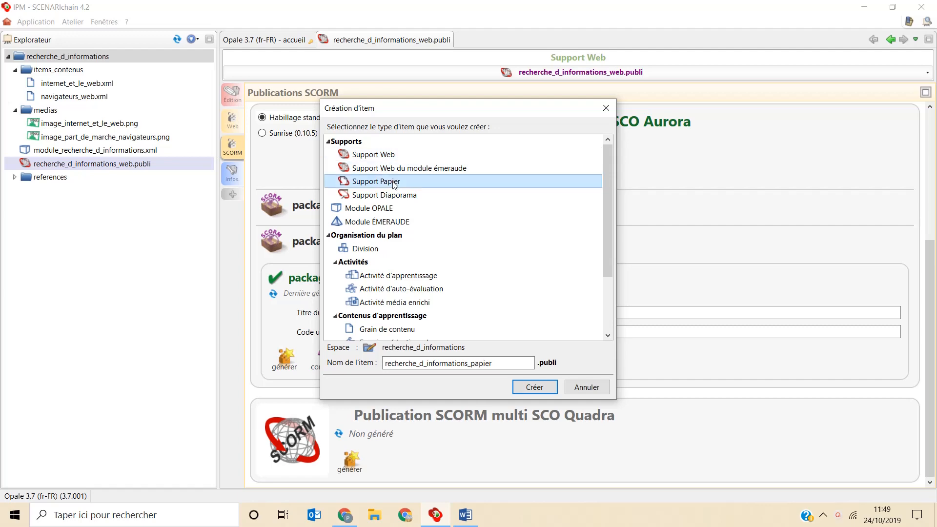
{"action": "left_click", "coordinate": [534, 388]}
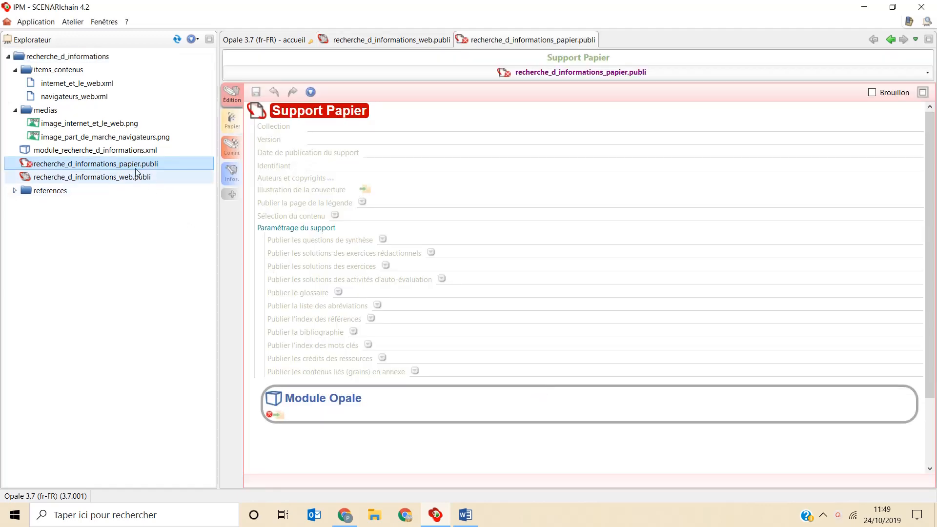
{"action": "left_click_drag", "start_coordinate": [122, 149], "coordinate": [287, 416]}
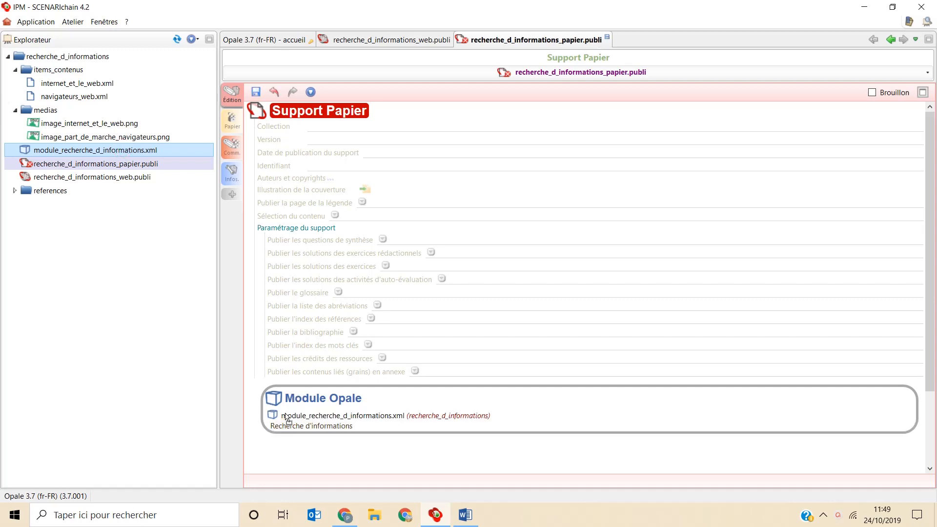
{"action": "left_click", "coordinate": [256, 92]}
Generate the Publication PDF of the paper support with the Habillage standard skin and high resolution, and look through it in the browser
{"action": "left_click", "coordinate": [233, 122]}
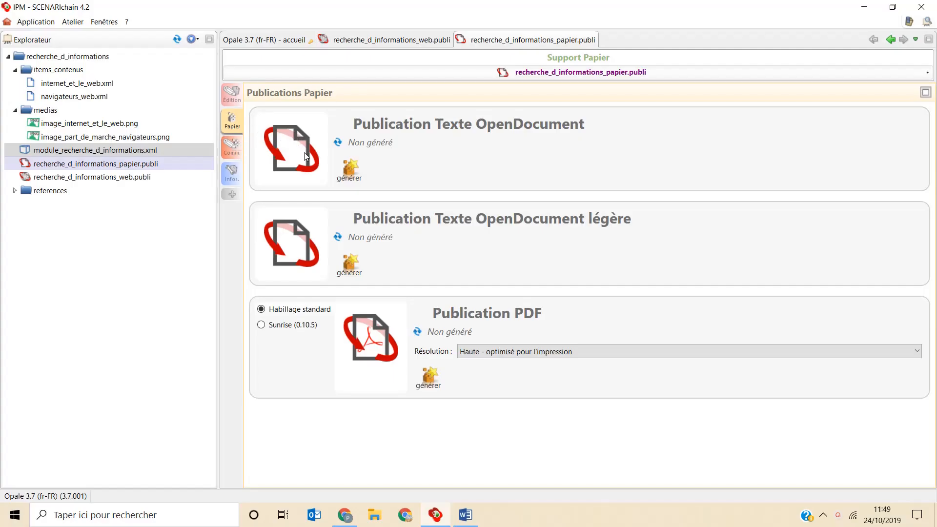
{"action": "left_click", "coordinate": [428, 377]}
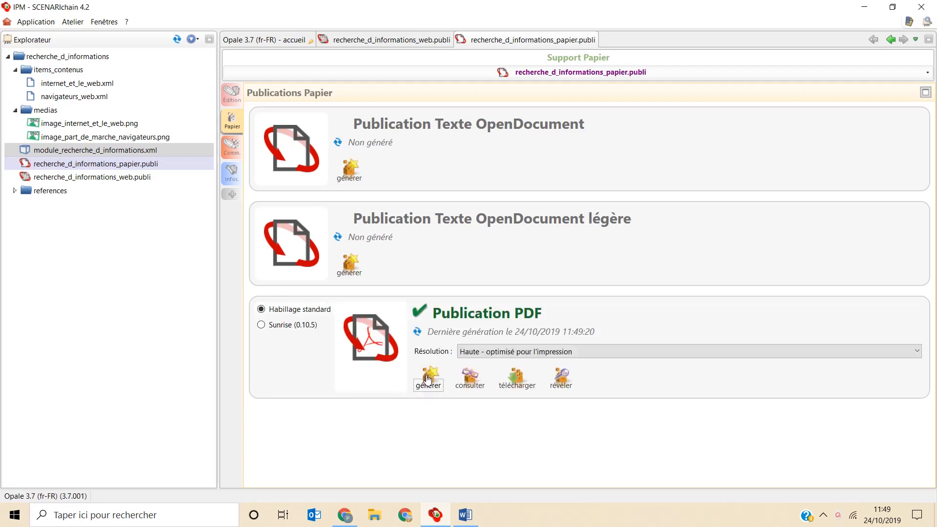
{"action": "left_click", "coordinate": [472, 383]}
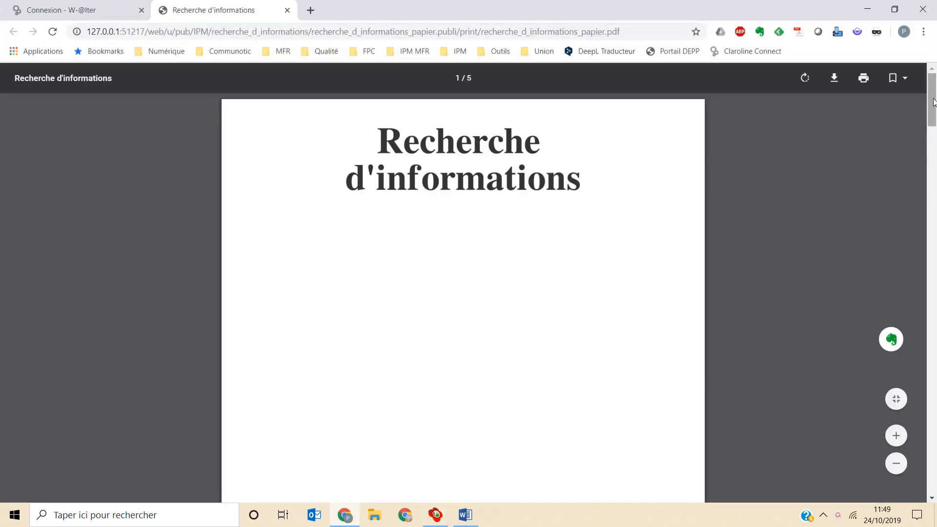
{"action": "left_click_drag", "start_coordinate": [932, 100], "coordinate": [934, 472]}
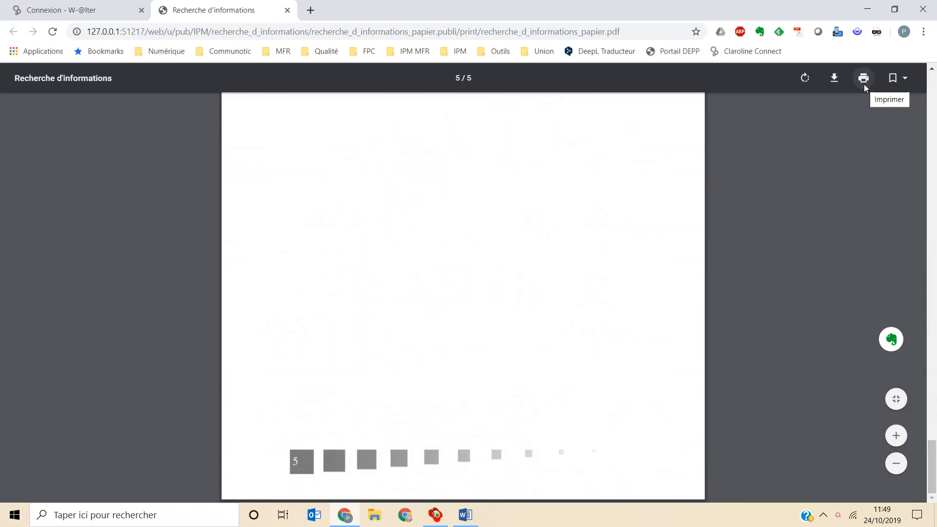
{"action": "left_click", "coordinate": [923, 9]}
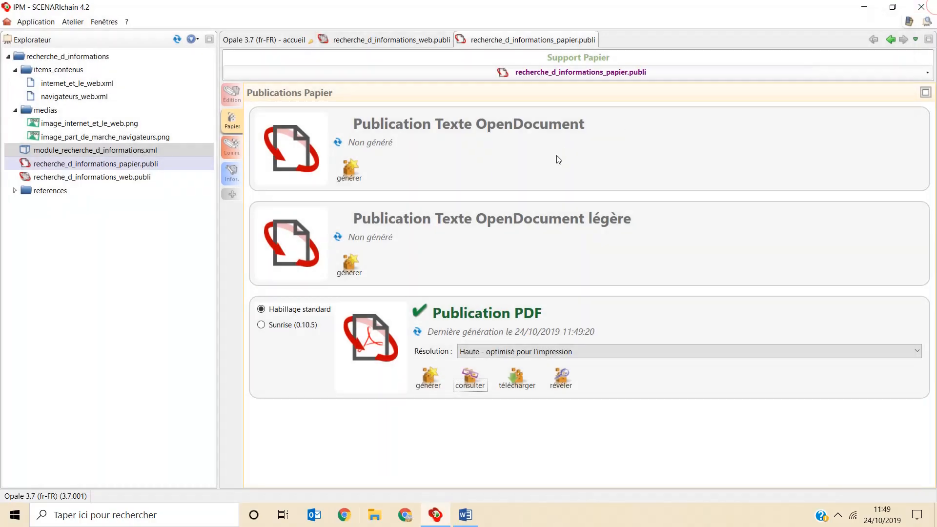
Generate the Publication Texte OpenDocument of the paper support, look through the document in LibreOffice Writer and close it
{"action": "left_click", "coordinate": [349, 168]}
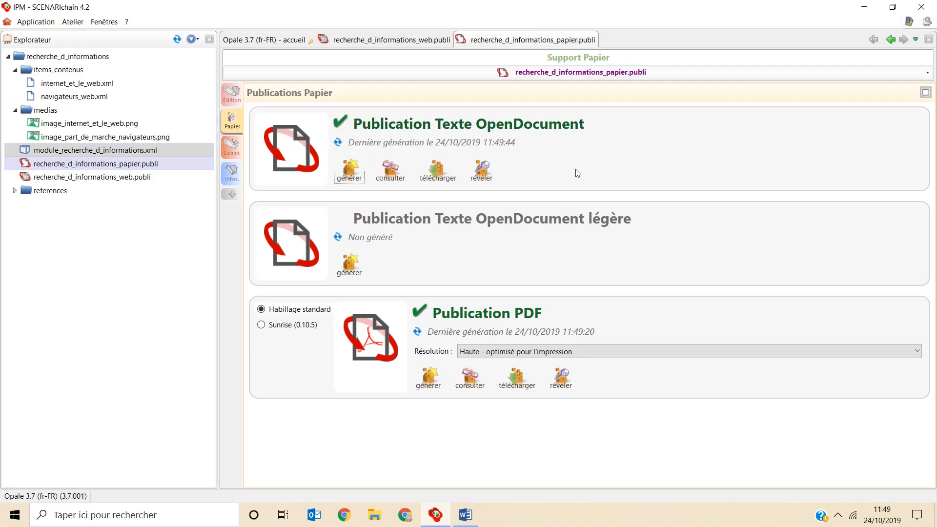
{"action": "left_click", "coordinate": [390, 170]}
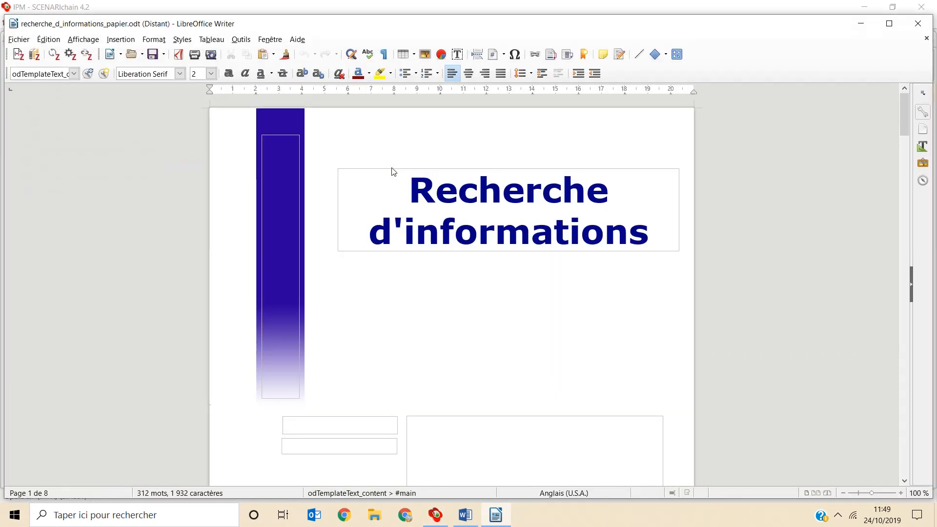
{"action": "left_click_drag", "start_coordinate": [903, 113], "coordinate": [908, 368]}
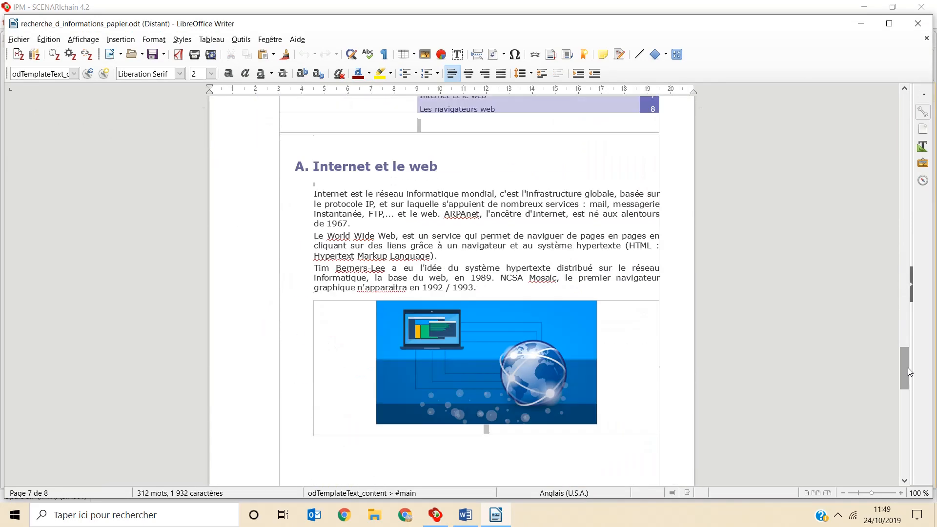
{"action": "left_click", "coordinate": [919, 25]}
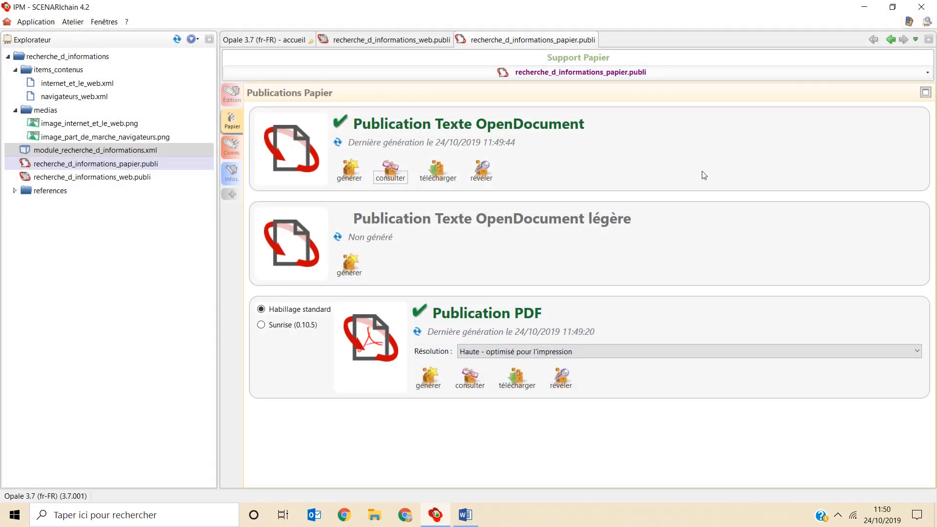
Create a Support Diaporama item named recherche_d_informations_diaporama in the recherche_d_informations space, link module_recherche_d_informations.xml to it and save
{"action": "right_click", "coordinate": [51, 55]}
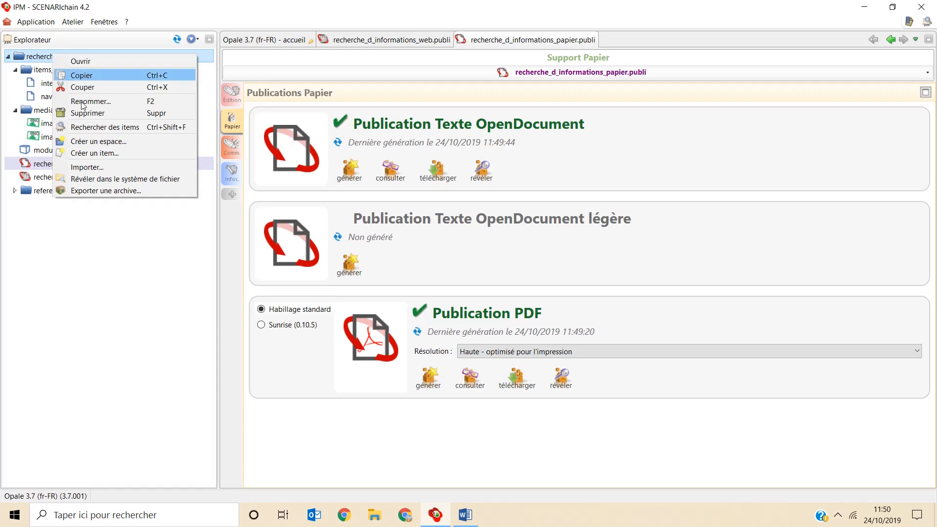
{"action": "left_click", "coordinate": [93, 153]}
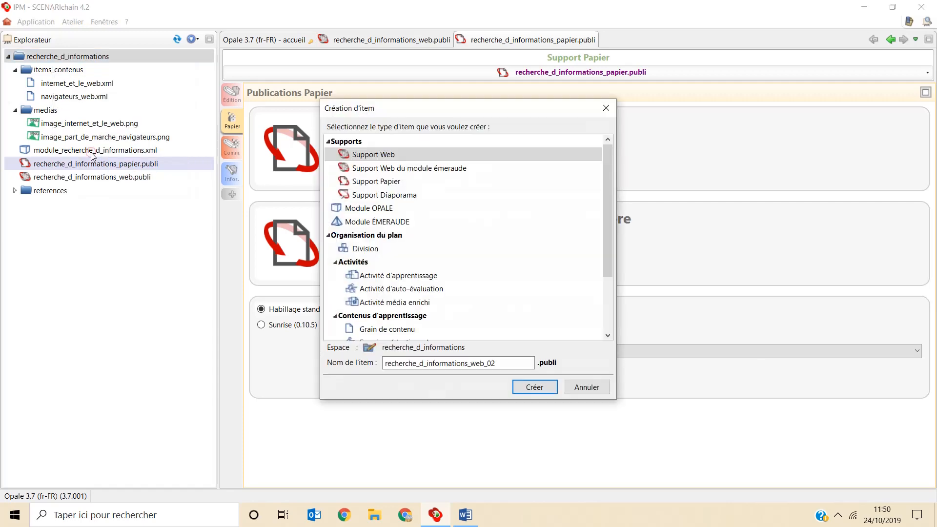
{"action": "left_click", "coordinate": [375, 195]}
{"action": "left_click", "coordinate": [534, 387]}
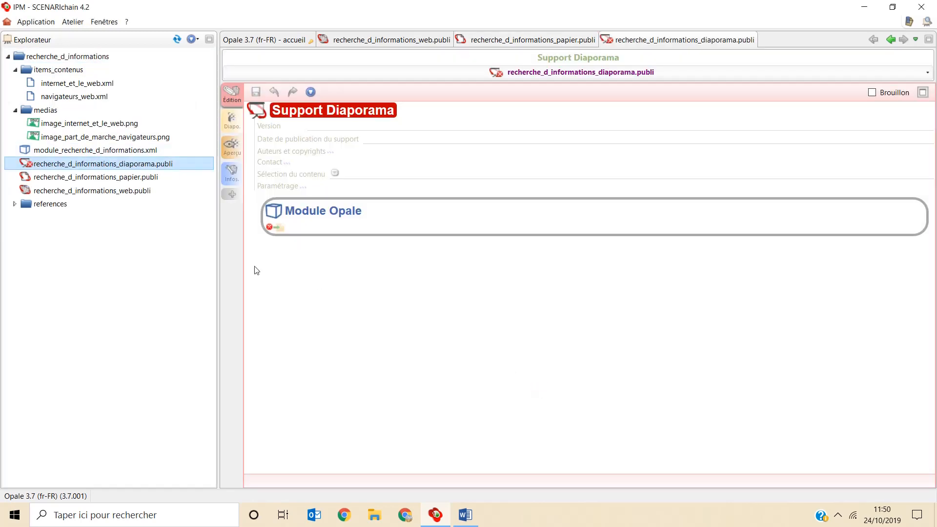
{"action": "left_click_drag", "start_coordinate": [132, 151], "coordinate": [291, 237]}
{"action": "left_click", "coordinate": [256, 92]}
Generate the HTML slideshow publication with the Habillage standard skin and open it in the browser
{"action": "left_click", "coordinate": [232, 120]}
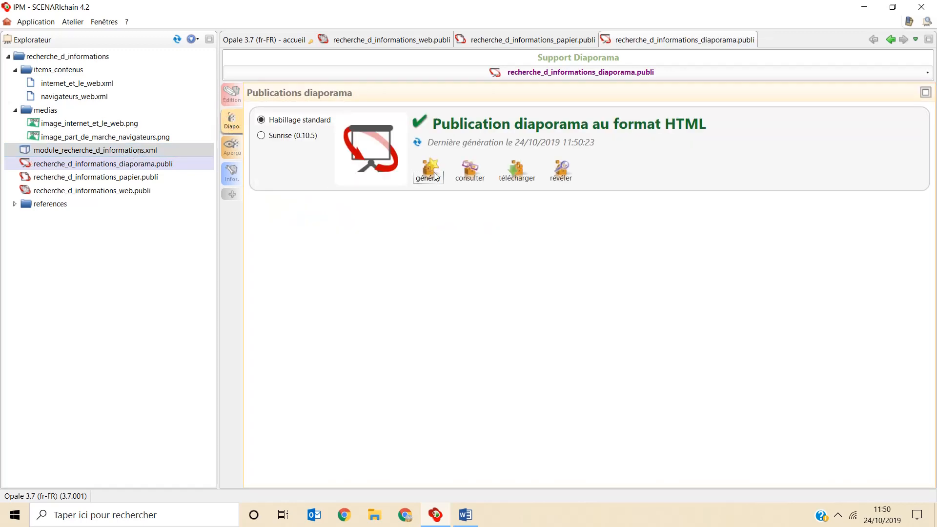
{"action": "left_click", "coordinate": [468, 175]}
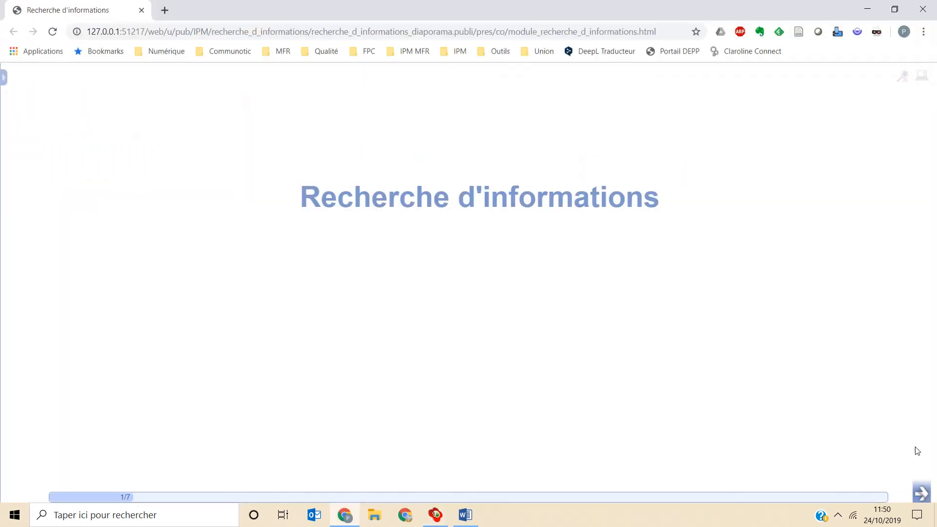
Advance through the slideshow to the "Internet et le web" slide, check its image enlarged and close the enlargement
{"action": "left_click", "coordinate": [921, 494]}
{"action": "left_click", "coordinate": [921, 493]}
{"action": "left_click", "coordinate": [922, 495]}
{"action": "left_click", "coordinate": [922, 494]}
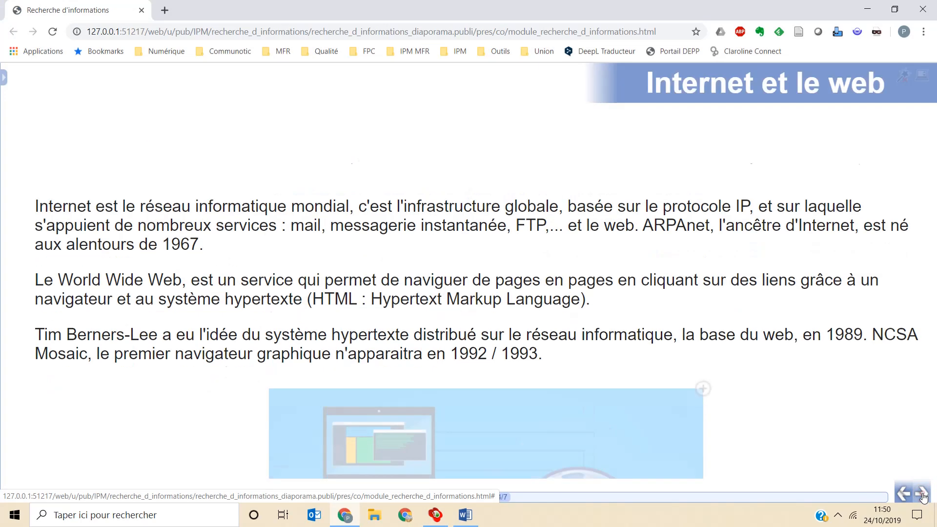
{"action": "left_click", "coordinate": [703, 201]}
{"action": "left_click", "coordinate": [926, 74]}
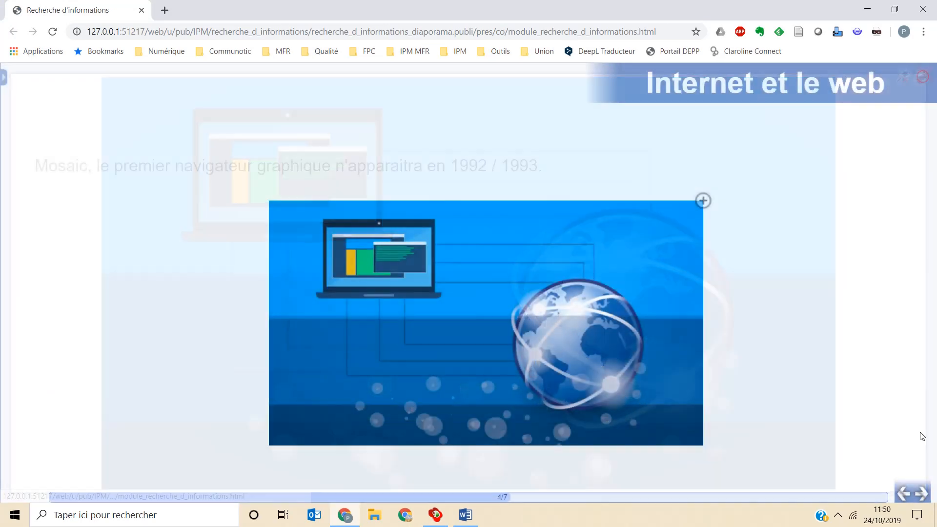
Leave the slideshow preview and reopen module_recherche_d_informations.xml for editing in SCENARIchain
{"action": "left_click", "coordinate": [922, 494]}
{"action": "left_click", "coordinate": [923, 8]}
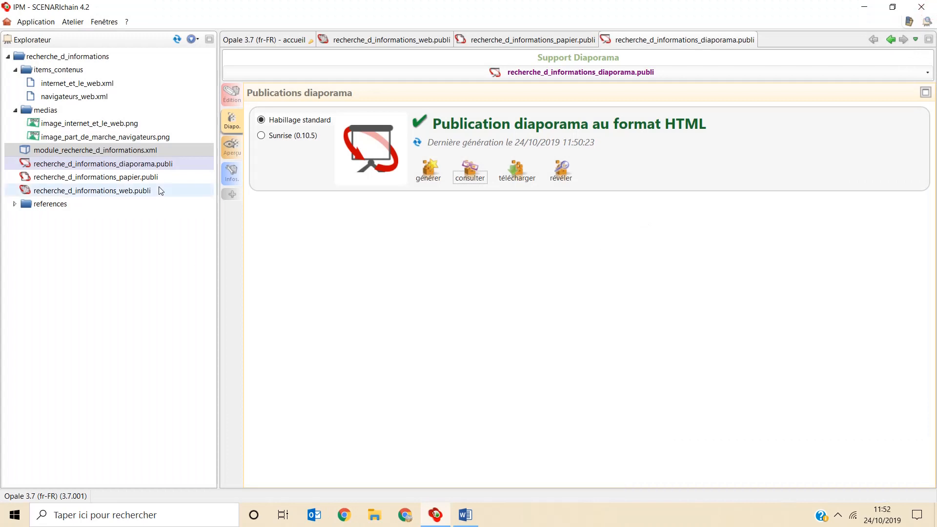
{"action": "double_click", "coordinate": [133, 151]}
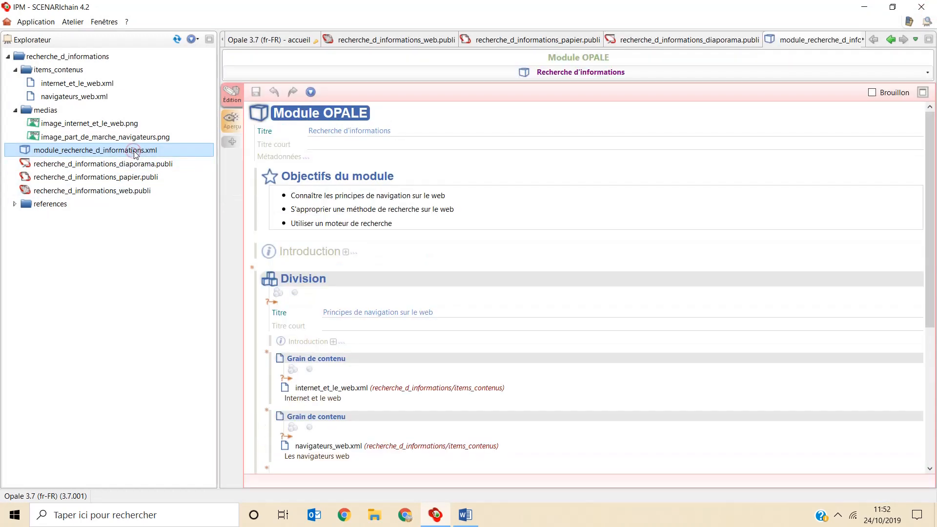
Insert a Division after the first one, titled "S'approprier une méthode de recherche d'informations sur le web"
{"action": "left_click_drag", "start_coordinate": [930, 224], "coordinate": [935, 351]}
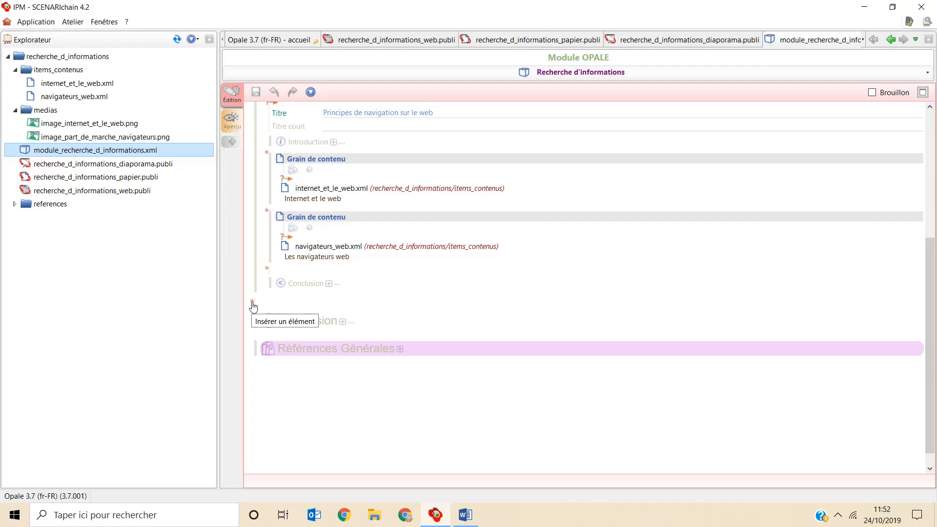
{"action": "left_click", "coordinate": [252, 303]}
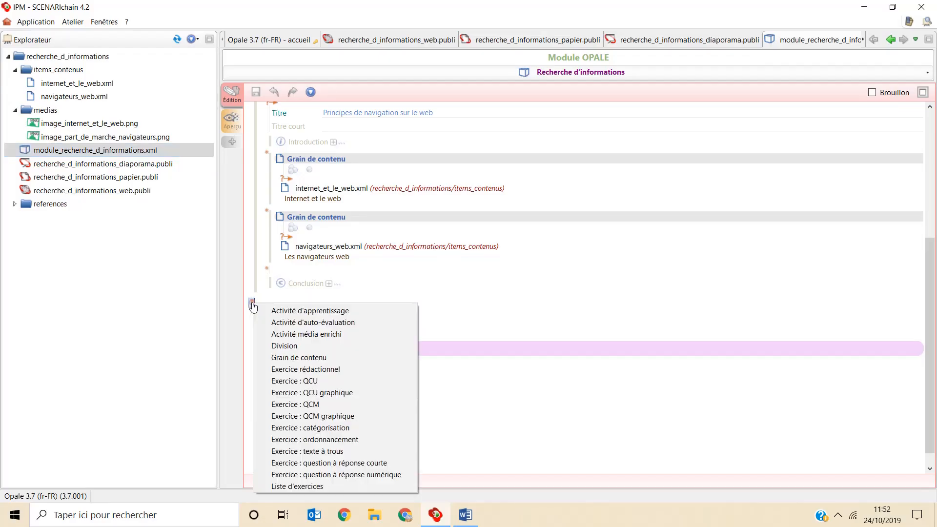
{"action": "left_click", "coordinate": [289, 347]}
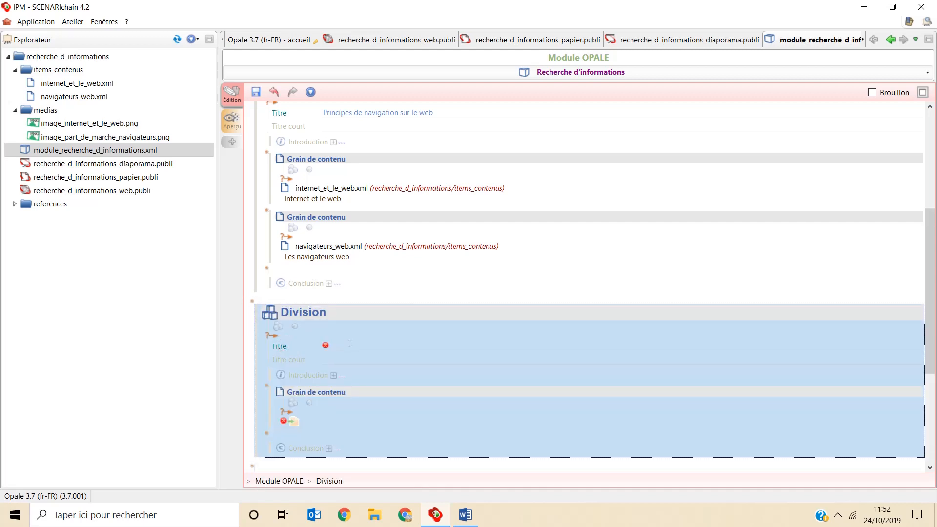
{"action": "left_click", "coordinate": [350, 344]}
{"action": "type", "text": "S'approprier "}
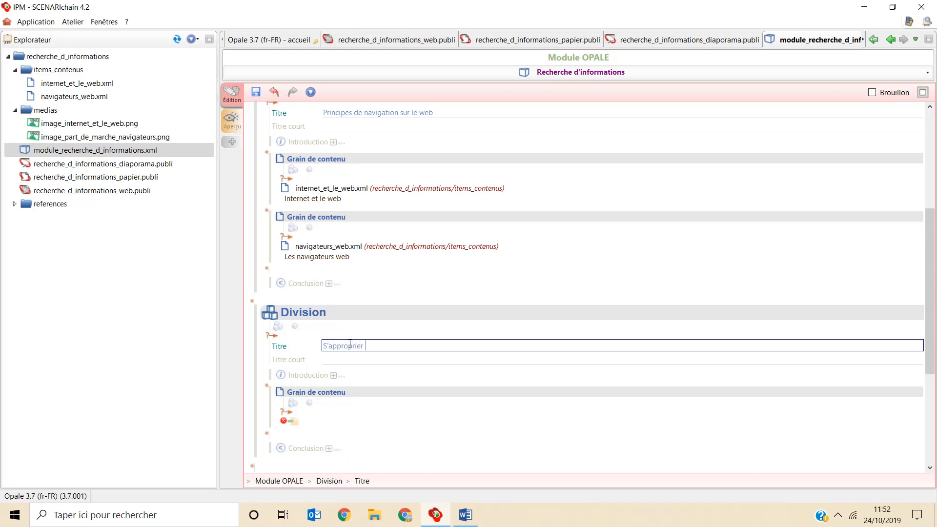
{"action": "type", "text": "une méthode de recherche d'informations sur le web"}
Add another Division at the end of the module titled "Utiliser un moteur de recherche" and save the module
{"action": "scroll", "coordinate": [347, 356], "scroll_direction": "down", "scroll_amount": 3}
{"action": "left_click", "coordinate": [251, 309]}
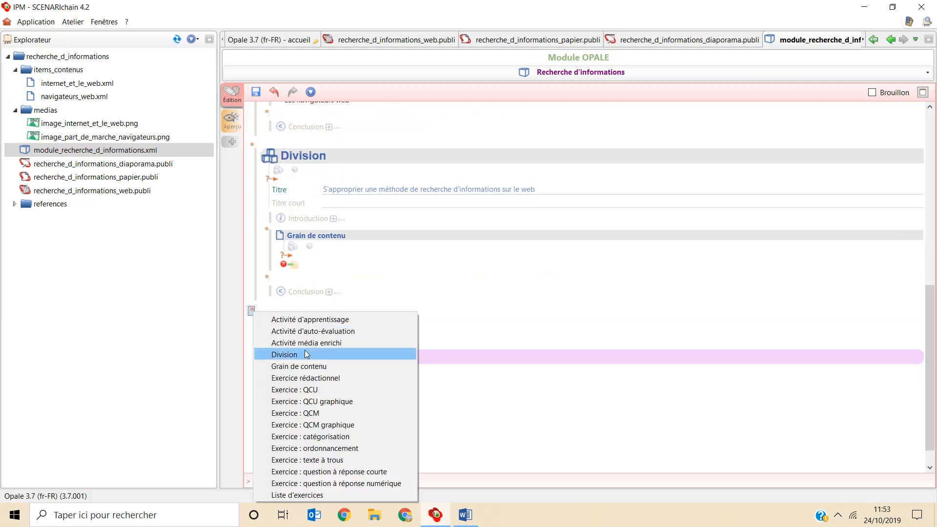
{"action": "left_click", "coordinate": [306, 355]}
{"action": "type", "text": "Utiliser un moteur de recherche"}
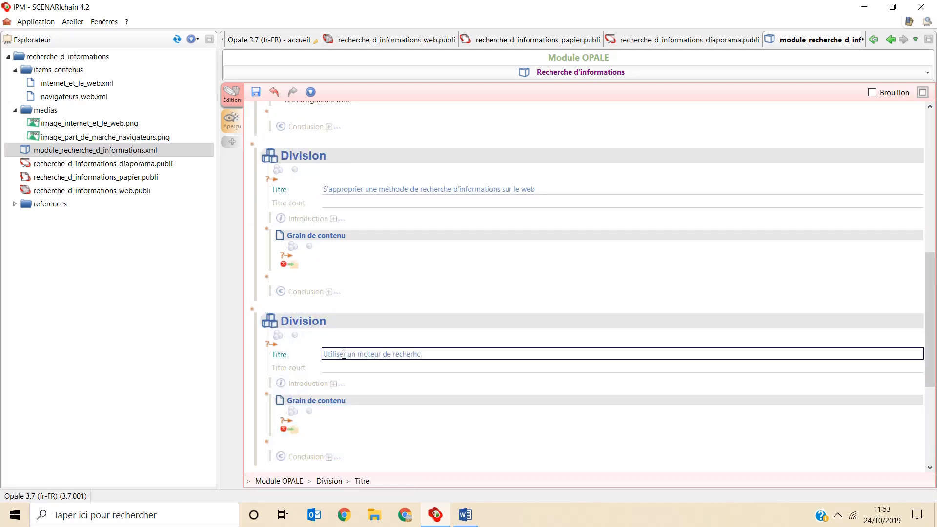
{"action": "key", "text": "ctrl+s"}
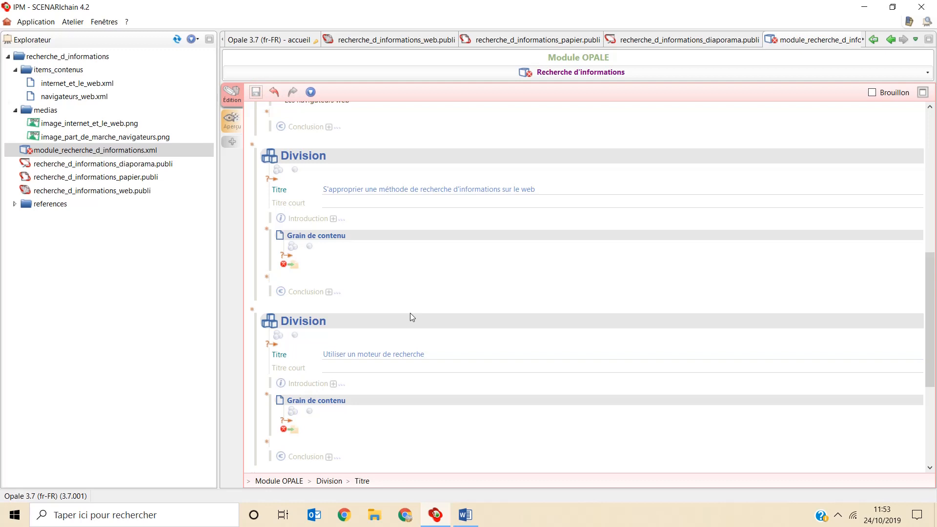
Create the Grain de contenu rechercher_sur_le_web in the "S'approprier une méthode" division and move it into the items_contenus folder
{"action": "left_click", "coordinate": [300, 276]}
{"action": "left_click", "coordinate": [295, 266]}
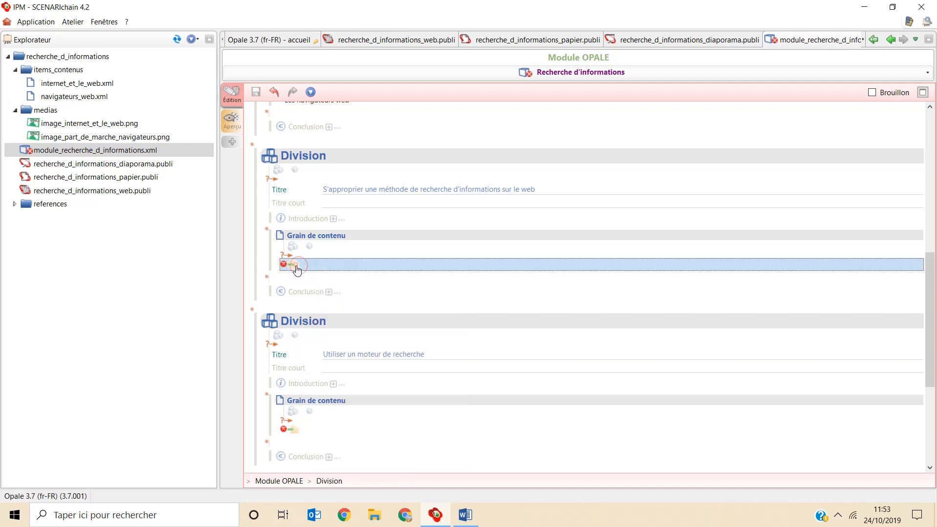
{"action": "right_click", "coordinate": [295, 266]}
{"action": "left_click", "coordinate": [340, 298]}
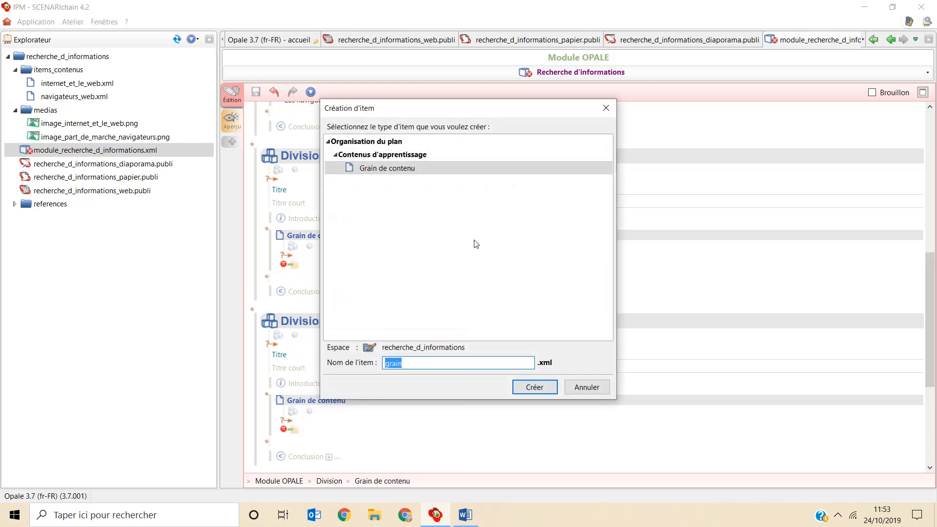
{"action": "type", "text": "rechercher_sur_le_web"}
{"action": "left_click", "coordinate": [534, 387]}
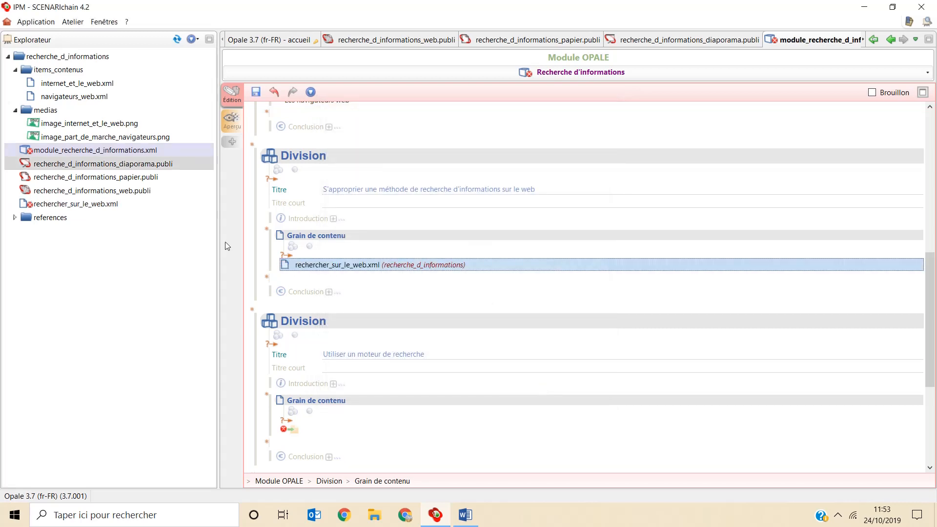
{"action": "left_click_drag", "start_coordinate": [110, 203], "coordinate": [68, 73]}
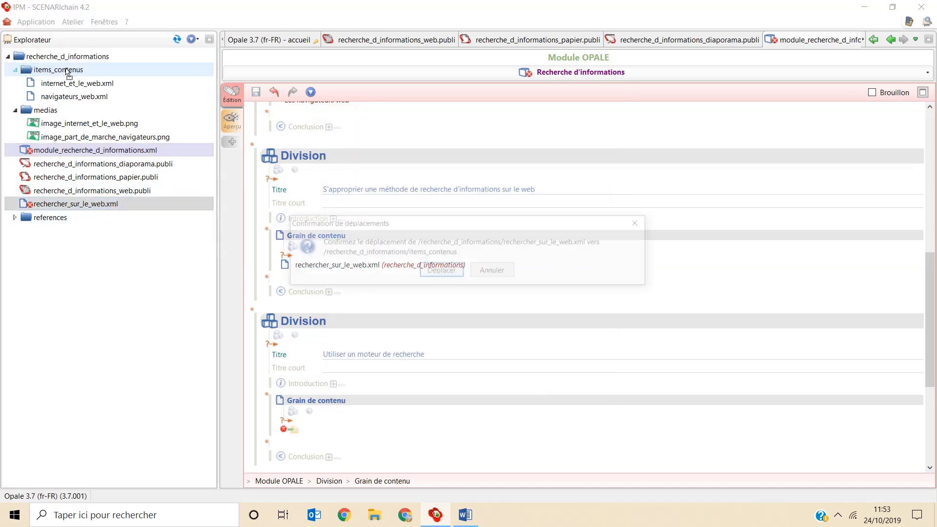
{"action": "left_click", "coordinate": [445, 270]}
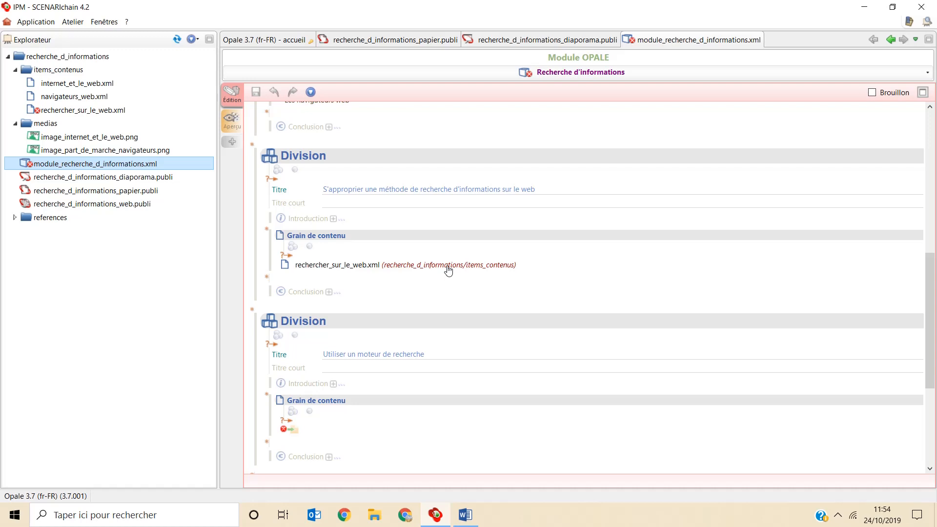
Open rechercher_sur_le_web.xml, title it "Rechercher une information sur le web" and its Information block "Avant de commencer la recherche sur le web"
{"action": "double_click", "coordinate": [98, 110]}
{"action": "left_click", "coordinate": [341, 128]}
{"action": "type", "text": "Rech"}
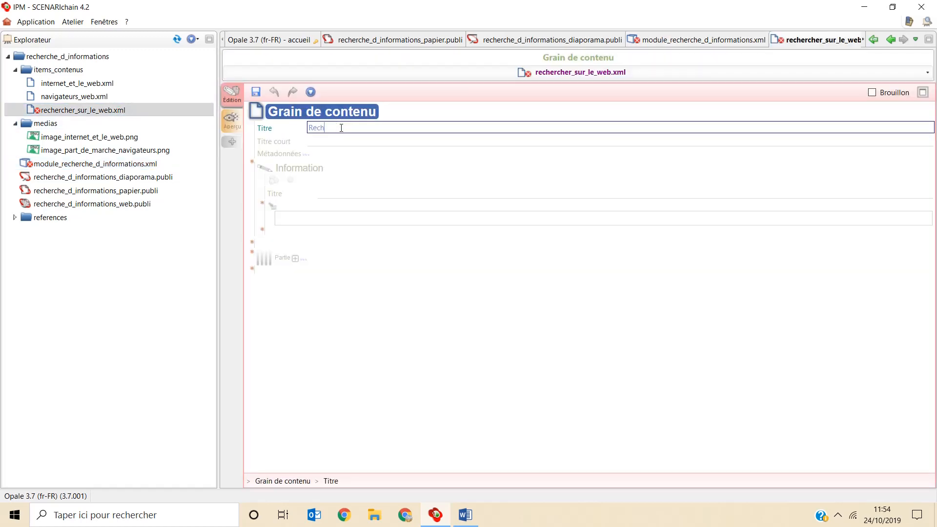
{"action": "type", "text": "ercher une information sur le web"}
{"action": "left_click", "coordinate": [343, 192]}
{"action": "type", "text": "Avant de commencer la recherche sur le web"}
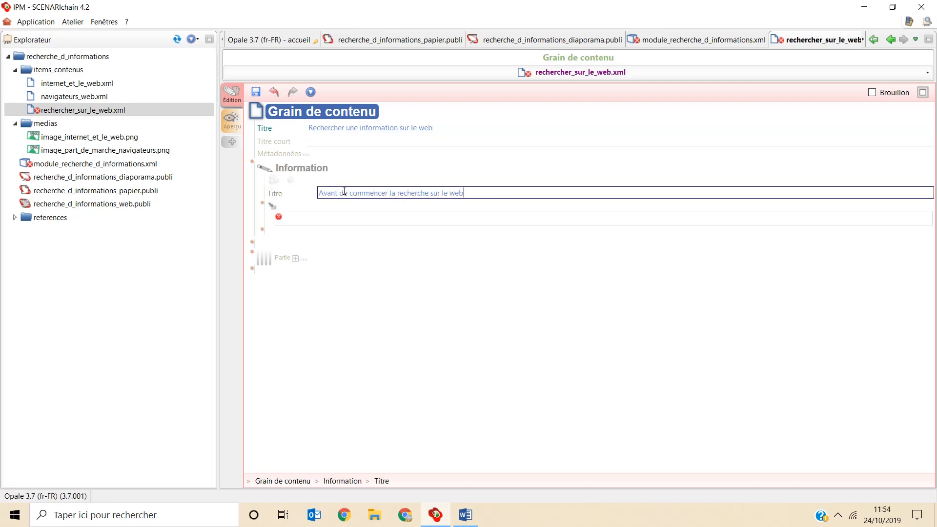
Copy the three questions under "Avant de commencer la recherche sur le web" from the Word source into the Information block's text
{"action": "left_click", "coordinate": [465, 515]}
{"action": "left_click_drag", "start_coordinate": [619, 424], "coordinate": [397, 402]}
{"action": "right_click", "coordinate": [431, 415]}
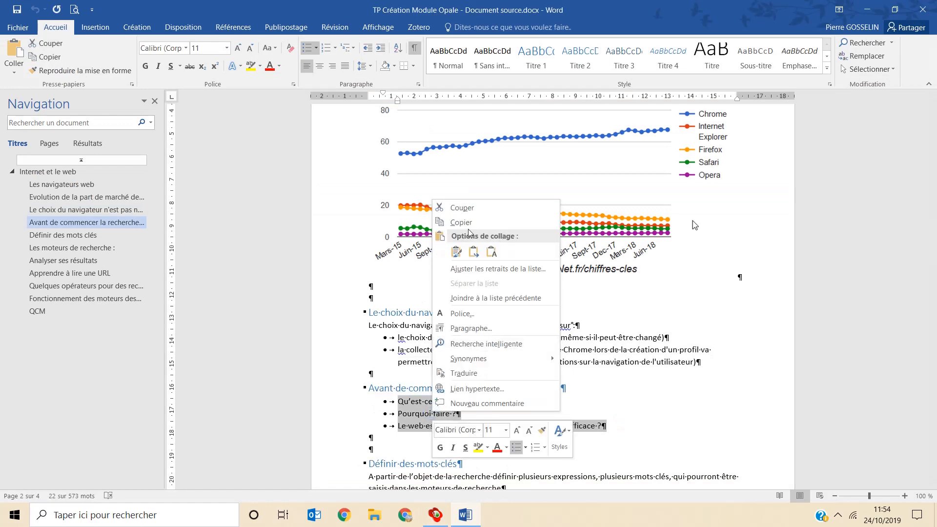
{"action": "left_click", "coordinate": [461, 222]}
{"action": "left_click", "coordinate": [437, 522]}
{"action": "left_click", "coordinate": [310, 220]}
{"action": "right_click", "coordinate": [311, 221]}
{"action": "left_click", "coordinate": [354, 279]}
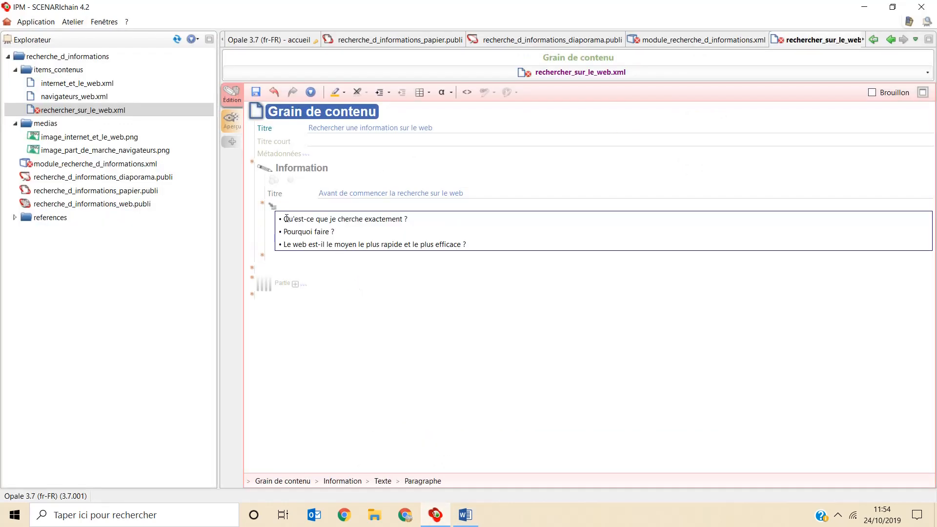
Turn the three pasted questions into a bulleted list and remove their leftover bullet characters
{"action": "left_click_drag", "start_coordinate": [472, 246], "coordinate": [278, 219]}
{"action": "left_click", "coordinate": [386, 93]}
{"action": "left_click", "coordinate": [391, 107]}
{"action": "left_click", "coordinate": [299, 222]}
{"action": "key", "text": "Delete"}
{"action": "key", "text": "Delete"}
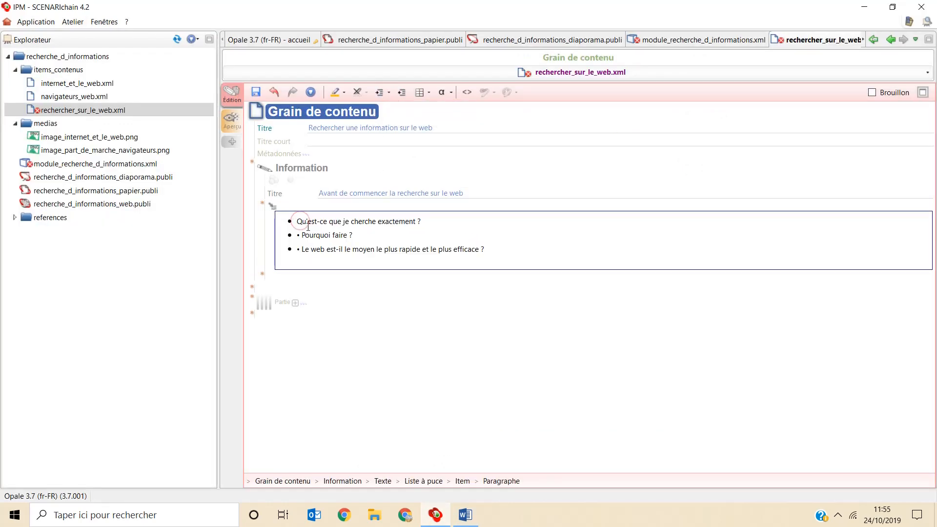
{"action": "key", "text": "Down"}
{"action": "key", "text": "Delete"}
{"action": "key", "text": "Delete"}
{"action": "key", "text": "Down"}
{"action": "key", "text": "Delete"}
{"action": "key", "text": "Delete"}
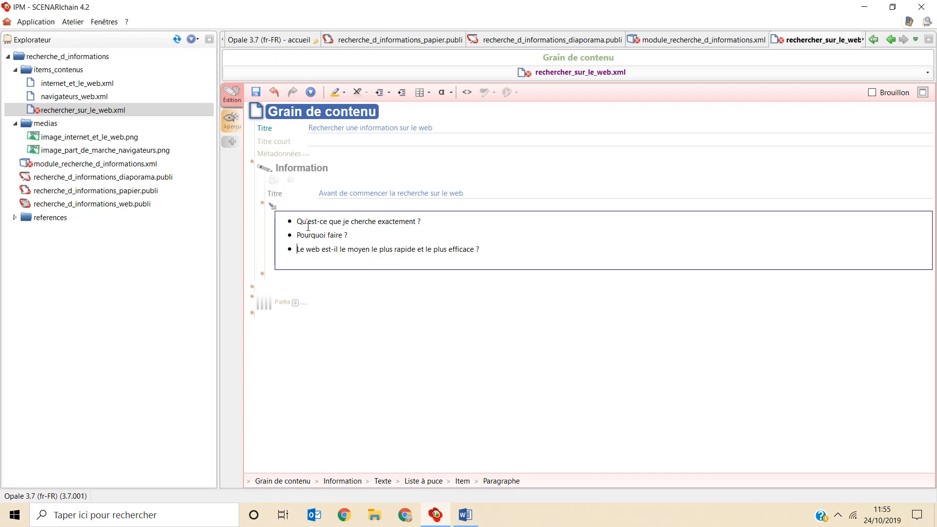
Insert a Méthode block after the Information block, titled "Définir les mots clés"
{"action": "left_click", "coordinate": [252, 289]}
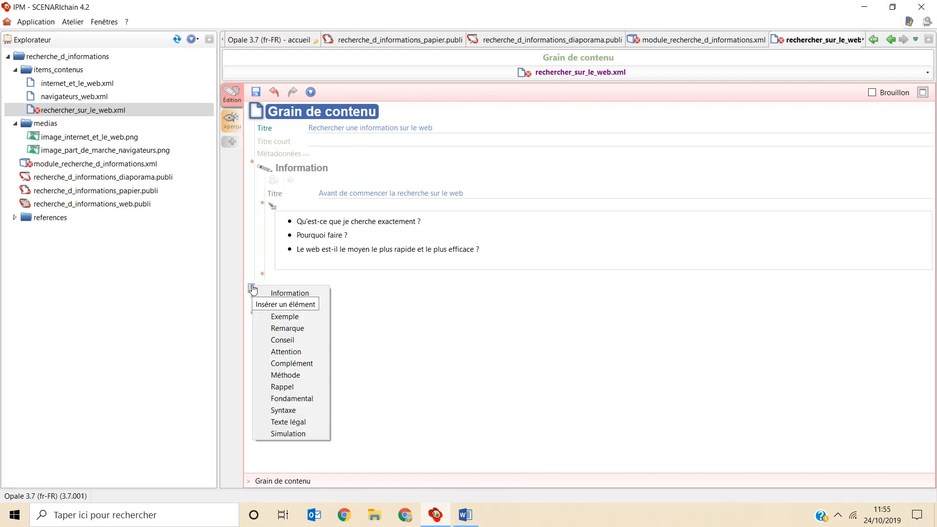
{"action": "left_click", "coordinate": [285, 375]}
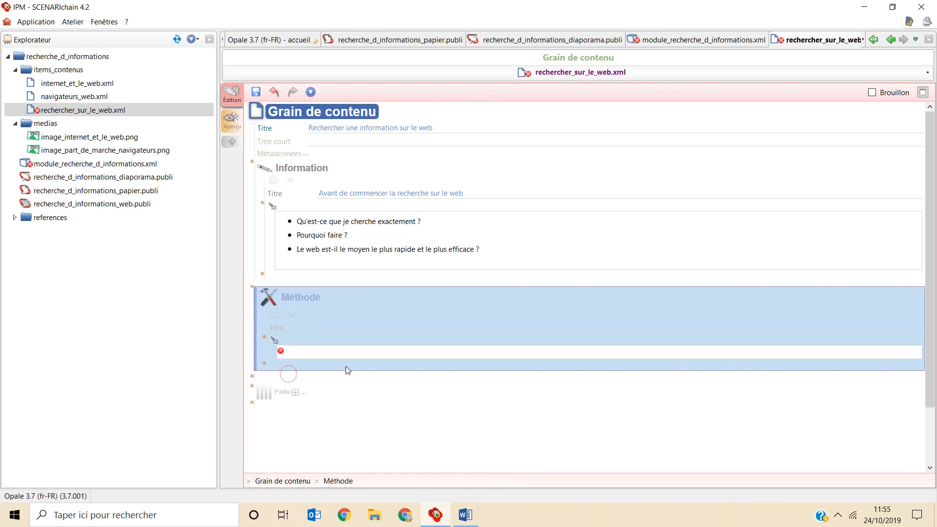
{"action": "left_click", "coordinate": [324, 328]}
{"action": "type", "text": "Définir les mots clés"}
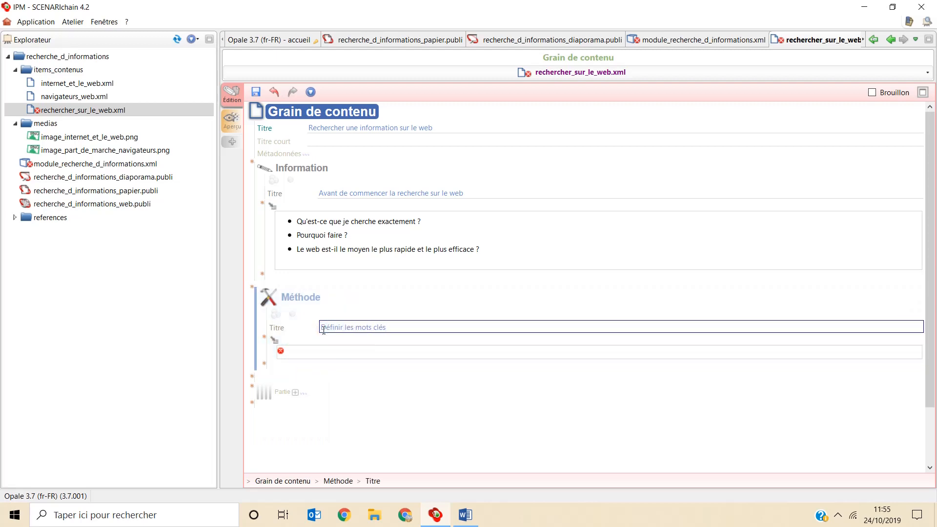
Copy the paragraph under "Définir des mots clés" from the Word source into the Méthode block's text
{"action": "left_click", "coordinate": [465, 514]}
{"action": "scroll", "coordinate": [544, 466], "scroll_direction": "down", "scroll_amount": 3}
{"action": "left_click_drag", "start_coordinate": [521, 396], "coordinate": [365, 387]}
{"action": "key", "text": "ctrl+c"}
{"action": "key", "text": "alt+Tab"}
{"action": "left_click", "coordinate": [316, 356]}
{"action": "key", "text": "ctrl+v"}
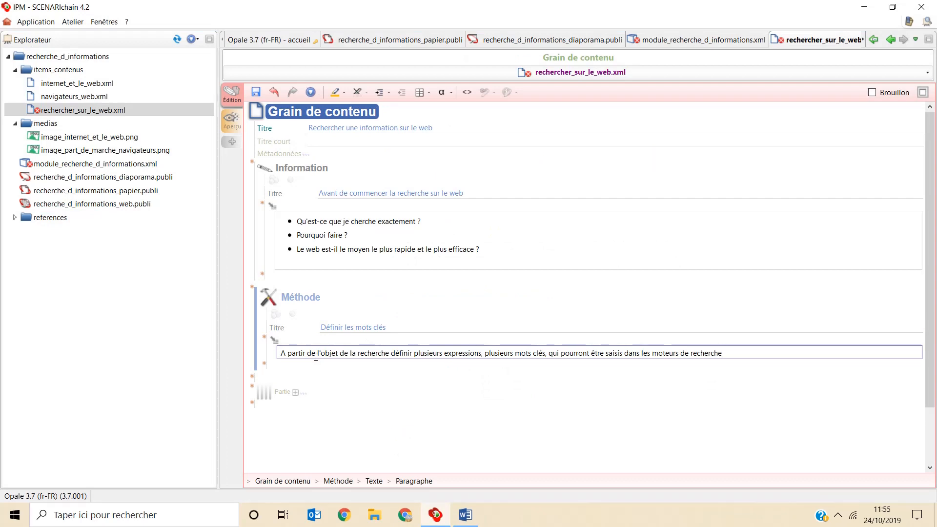
Insert an Information block after the Méthode block, titled "Les moteurs de recherche"
{"action": "left_click", "coordinate": [253, 376]}
{"action": "left_click", "coordinate": [311, 227]}
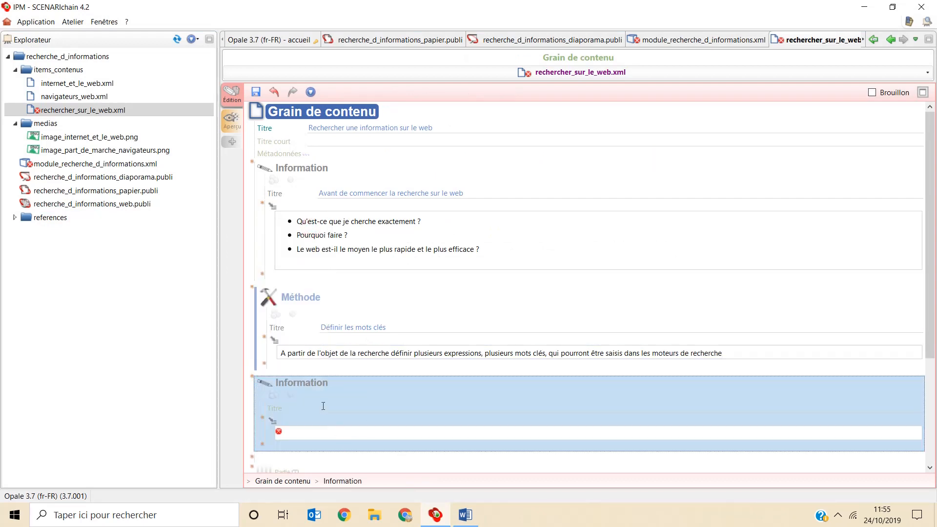
{"action": "left_click", "coordinate": [325, 410]}
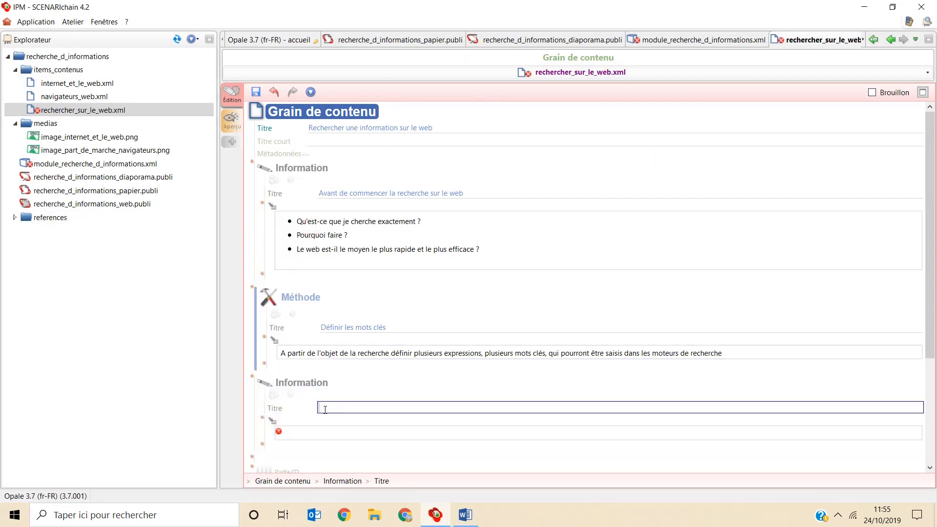
{"action": "type", "text": "Les moteurs de recherches"}
{"action": "mouse_move", "coordinate": [438, 520]}
{"action": "key", "text": "BackSpace"}
Copy the search engine list from Google to Lilo in the Word source into the "Les moteurs de recherche" block's text
{"action": "left_click", "coordinate": [465, 515]}
{"action": "scroll", "coordinate": [439, 400], "scroll_direction": "down", "scroll_amount": 6}
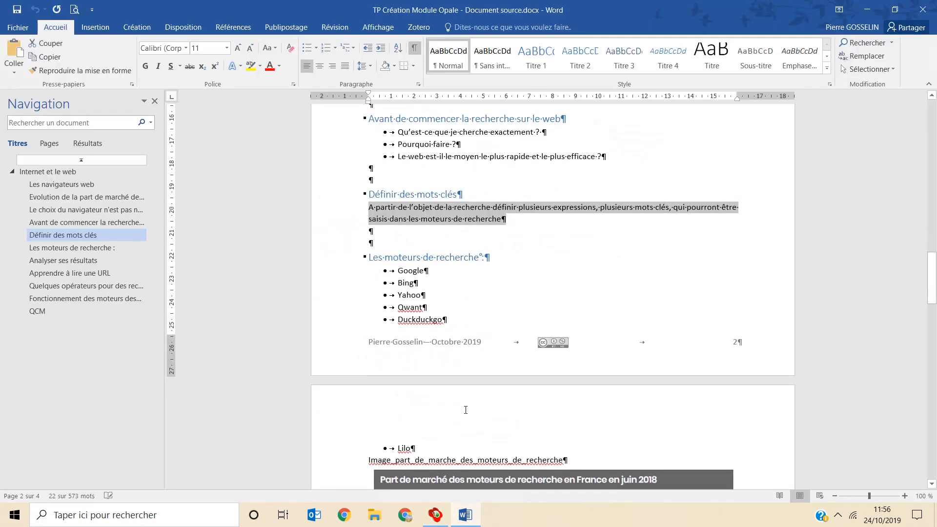
{"action": "left_click_drag", "start_coordinate": [422, 445], "coordinate": [397, 271]}
{"action": "key", "text": "ctrl+c"}
{"action": "left_click", "coordinate": [867, 9]}
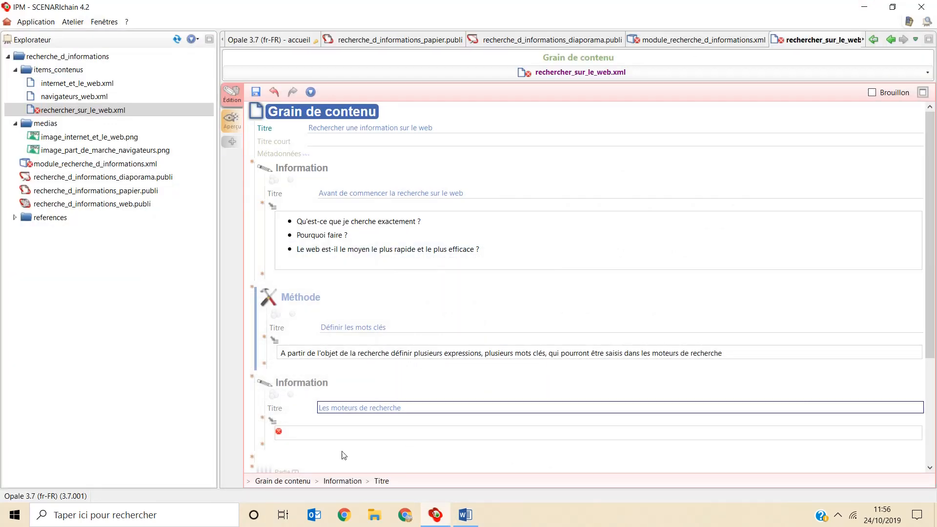
{"action": "left_click", "coordinate": [332, 432]}
{"action": "key", "text": "ctrl+v"}
Remove the leftover bullet characters from the six search engine names and format the names as a bulleted list
{"action": "double_click", "coordinate": [310, 396]}
{"action": "left_click", "coordinate": [283, 396]}
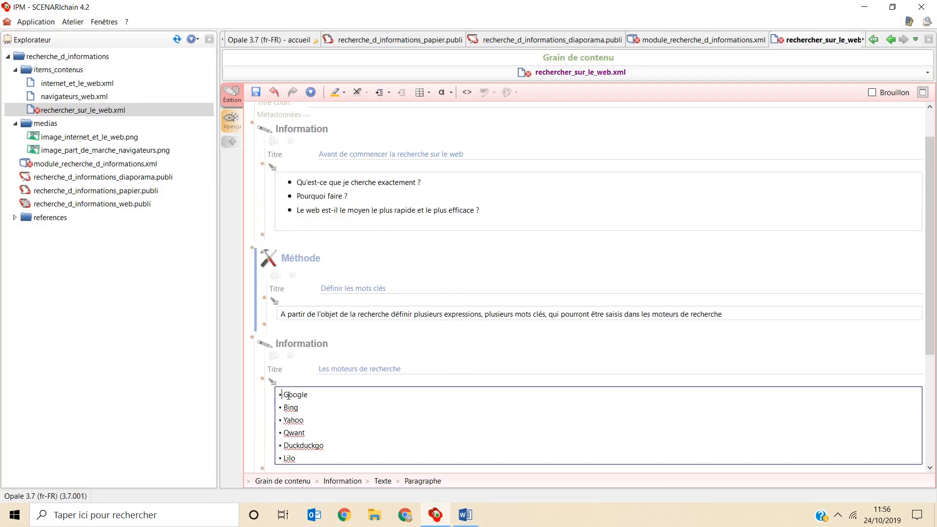
{"action": "key", "text": "BackSpace"}
{"action": "key", "text": "BackSpace"}
{"action": "key", "text": "Down"}
{"action": "key", "text": "Delete"}
{"action": "key", "text": "Delete"}
{"action": "key", "text": "Down"}
{"action": "key", "text": "Delete"}
{"action": "key", "text": "Delete"}
{"action": "key", "text": "Down"}
{"action": "key", "text": "Delete"}
{"action": "key", "text": "Delete"}
{"action": "key", "text": "Down"}
{"action": "key", "text": "Delete"}
{"action": "key", "text": "Delete"}
{"action": "key", "text": "Down"}
{"action": "key", "text": "Delete"}
{"action": "key", "text": "Delete"}
{"action": "left_click_drag", "start_coordinate": [291, 459], "coordinate": [298, 397]}
{"action": "left_click", "coordinate": [382, 94]}
{"action": "left_click", "coordinate": [409, 107]}
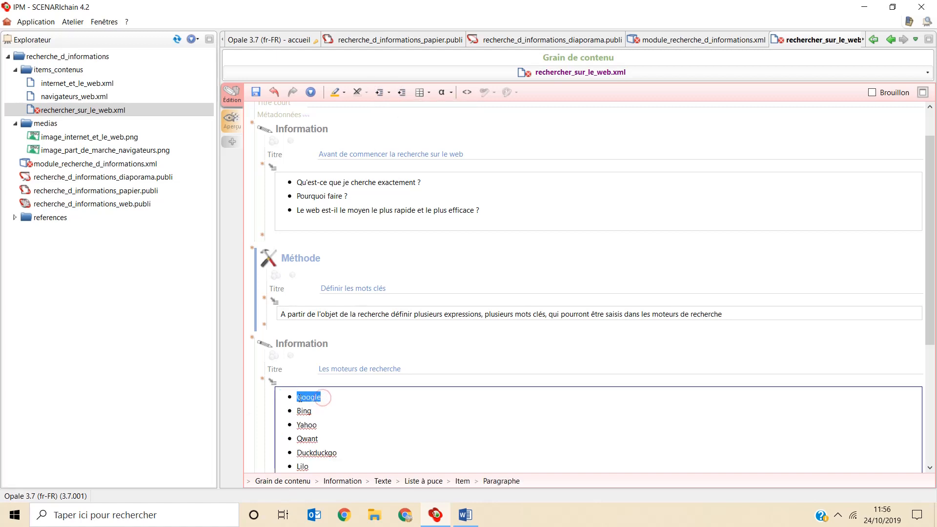
{"action": "right_click", "coordinate": [301, 396]}
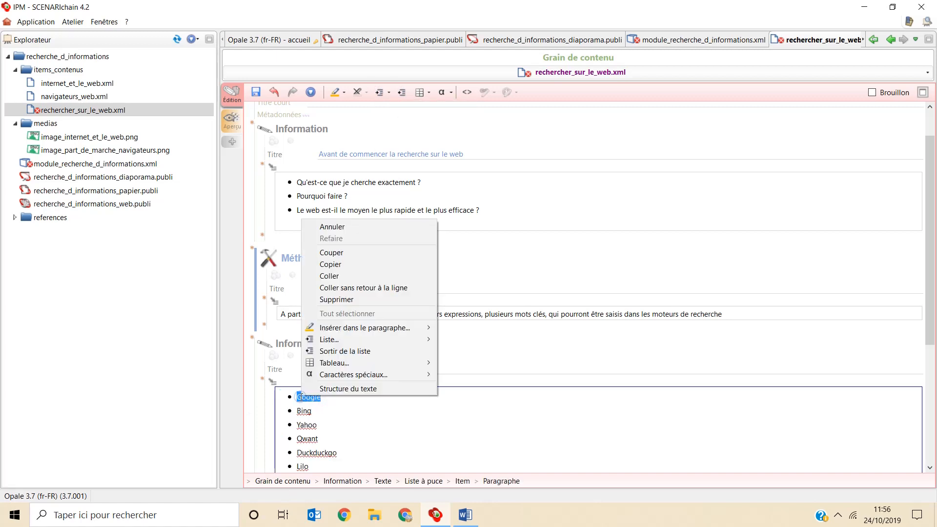
{"action": "mouse_move", "coordinate": [365, 332]}
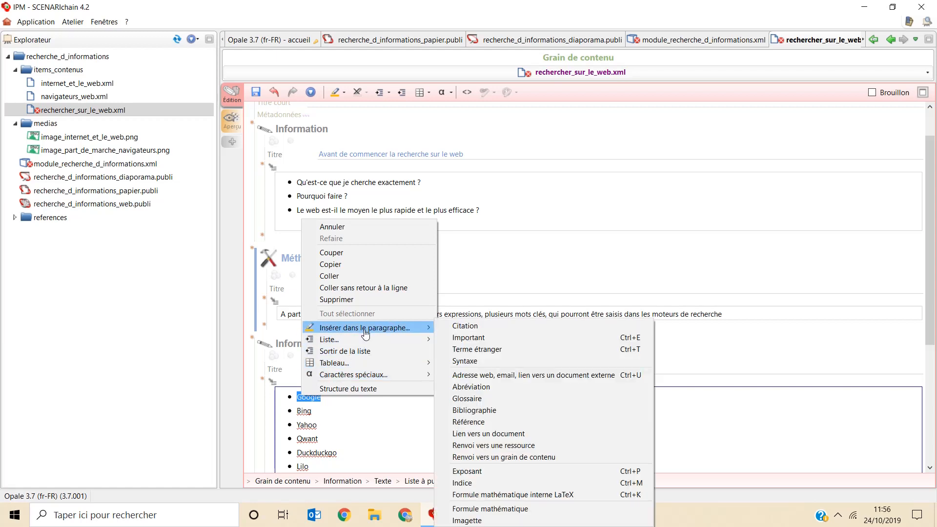
{"action": "left_click", "coordinate": [515, 376]}
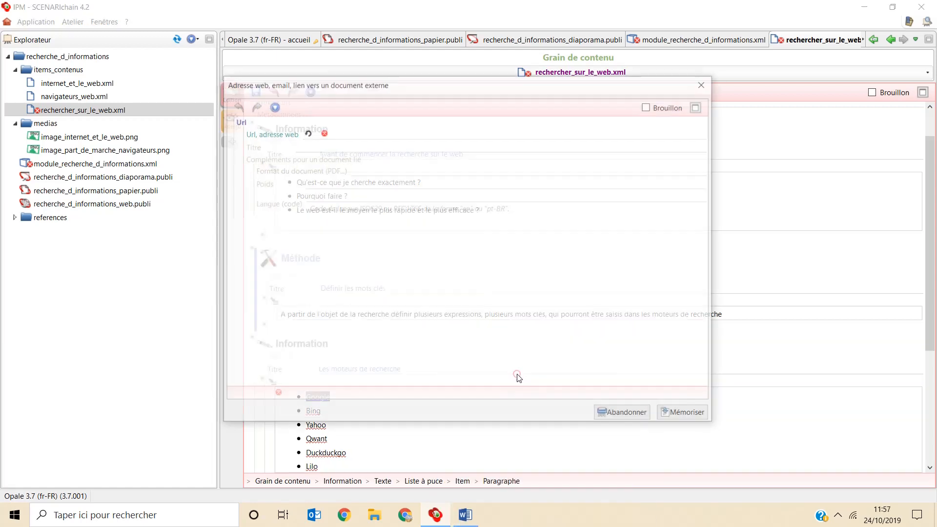
{"action": "type", "text": "https://www.google.fr"}
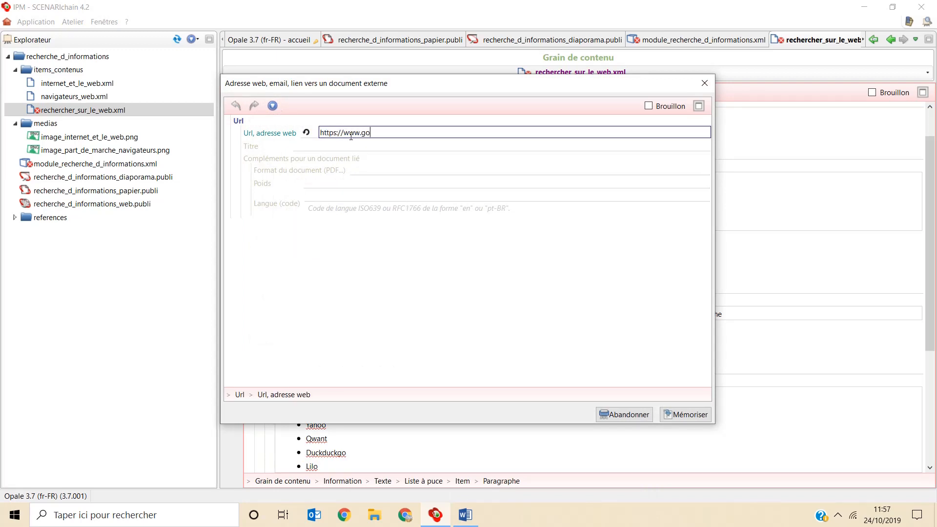
{"action": "left_click", "coordinate": [685, 414]}
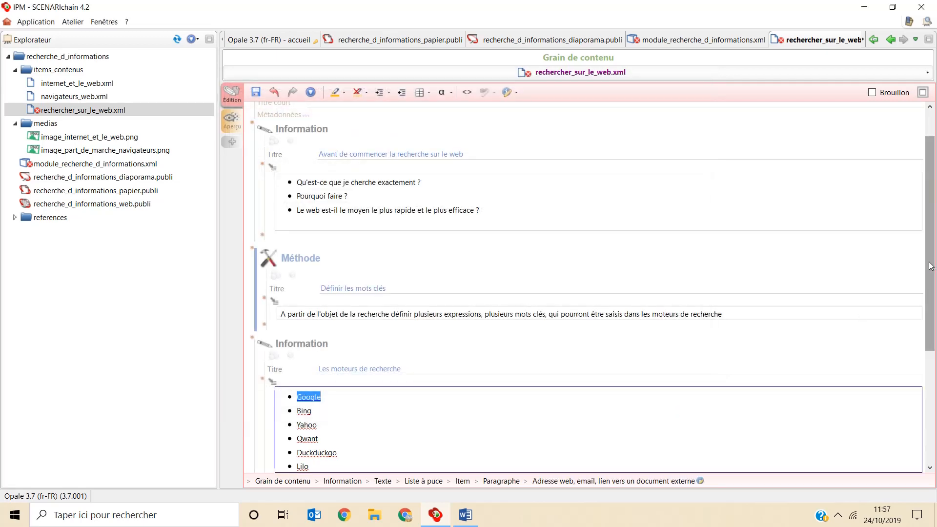
Save the rechercher_sur_le_web grain and add a Ressource after the search engine list in the "Les moteurs de recherche" block
{"action": "left_click", "coordinate": [256, 92]}
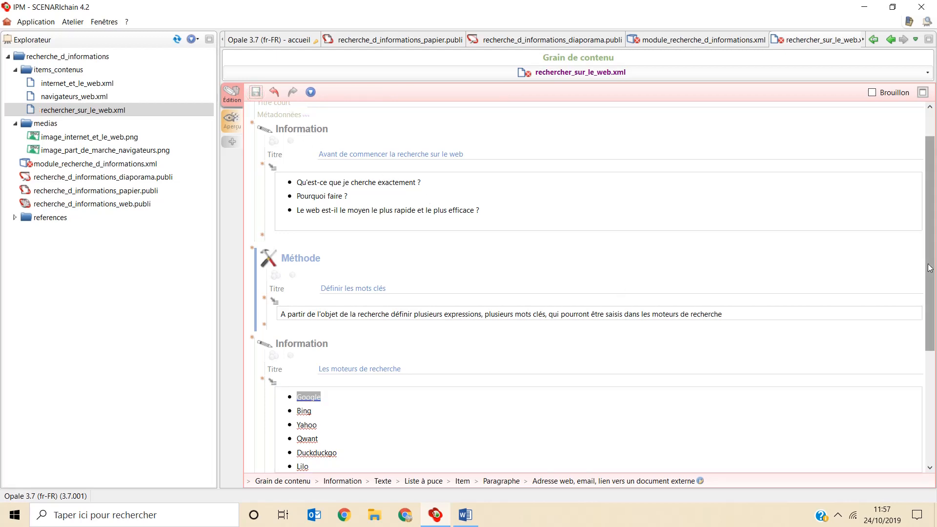
{"action": "scroll", "coordinate": [927, 274], "scroll_direction": "down", "scroll_amount": 1}
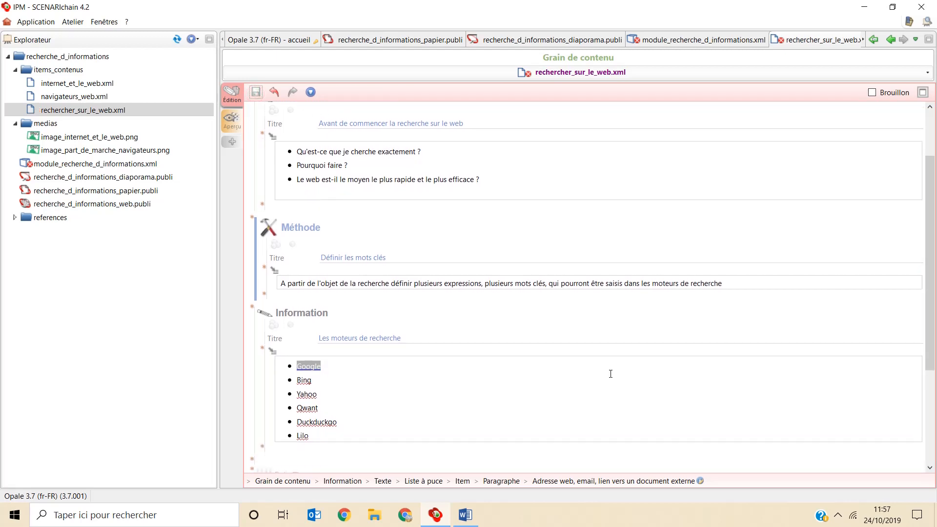
{"action": "scroll", "coordinate": [612, 406], "scroll_direction": "down", "scroll_amount": 3}
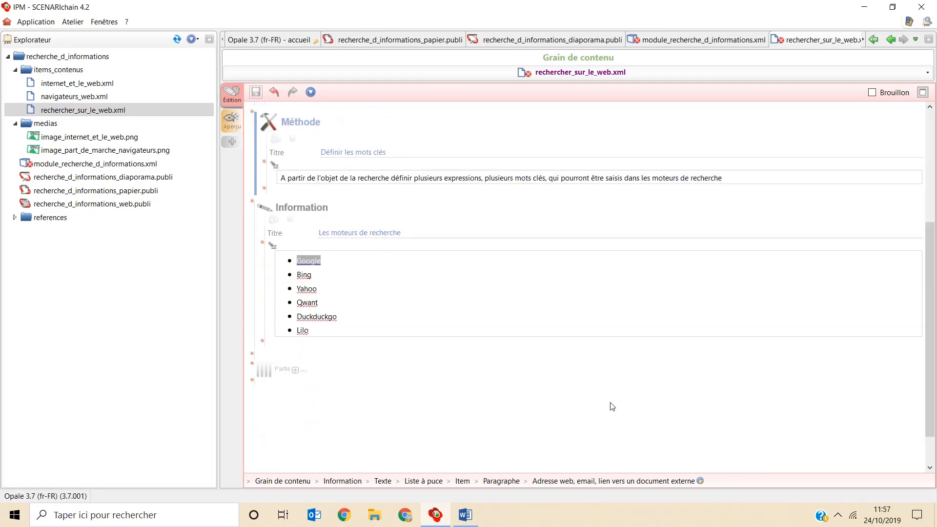
{"action": "left_click", "coordinate": [262, 340]}
{"action": "left_click", "coordinate": [291, 370]}
Switch to the Word source and copy the "Part de marché des moteurs de recherche en France en juin 2018" image
{"action": "left_click", "coordinate": [466, 515]}
{"action": "scroll", "coordinate": [584, 295], "scroll_direction": "down", "scroll_amount": 5}
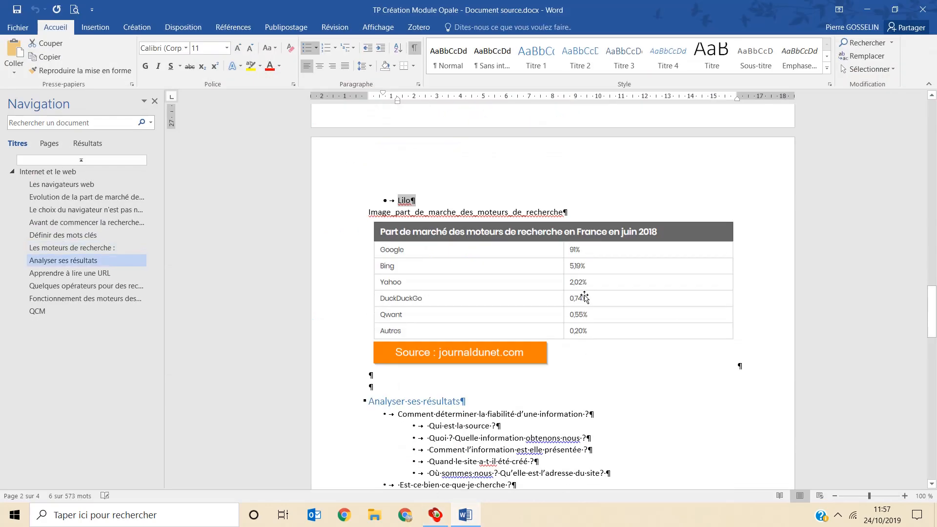
{"action": "right_click", "coordinate": [583, 294]}
{"action": "left_click", "coordinate": [542, 360]}
Create a PNG image item named image_part_de_marche_moteurs_de_recherche in the medias space
{"action": "right_click", "coordinate": [45, 125]}
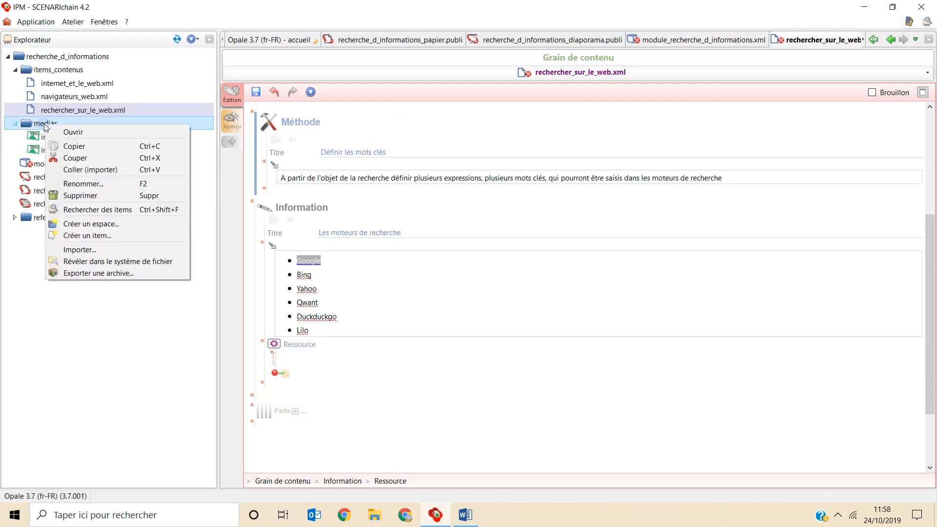
{"action": "left_click", "coordinate": [65, 235]}
{"action": "left_click", "coordinate": [427, 364]}
{"action": "type", "text": "_part"}
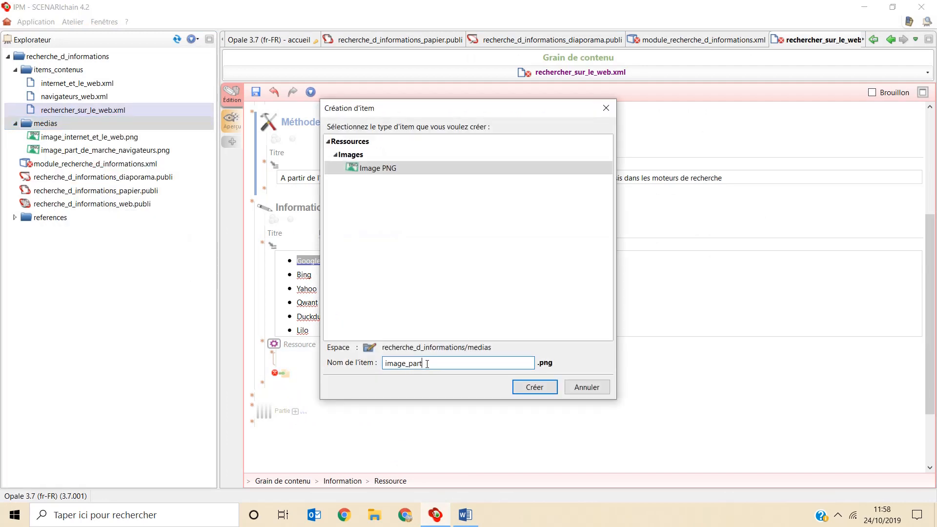
{"action": "type", "text": "_de_marche_moteurs_de_recherche"}
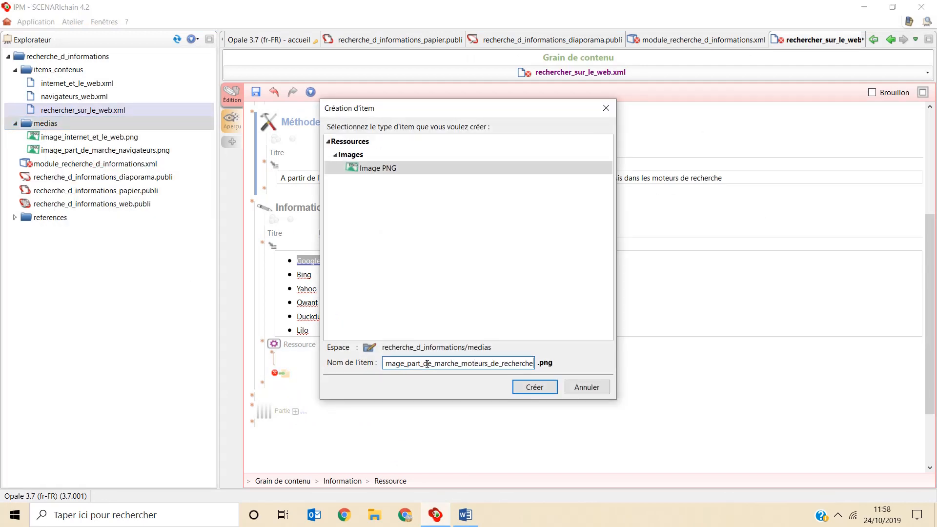
{"action": "key", "text": "Return"}
Link the search engine market share image item to the empty Ressource of "Les moteurs de recherche" and save the grain
{"action": "left_click_drag", "start_coordinate": [289, 310], "coordinate": [292, 376]}
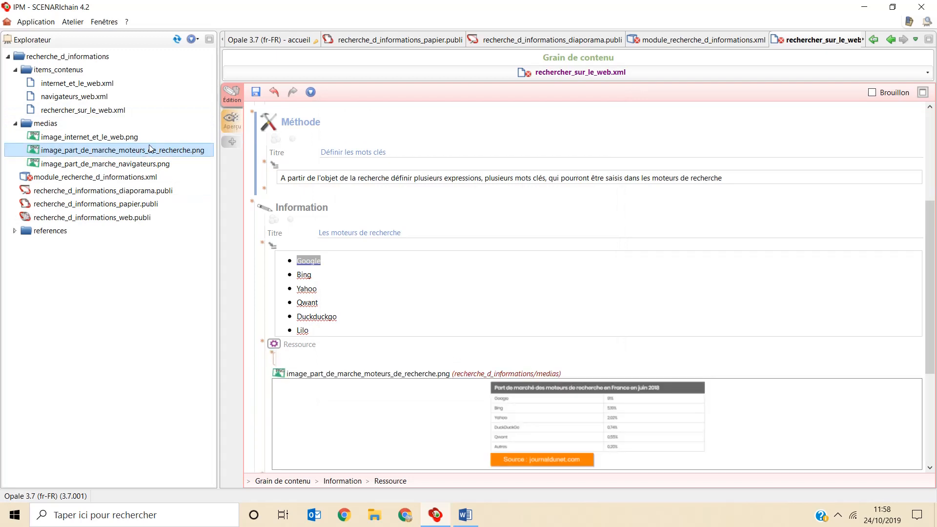
{"action": "double_click", "coordinate": [292, 376]}
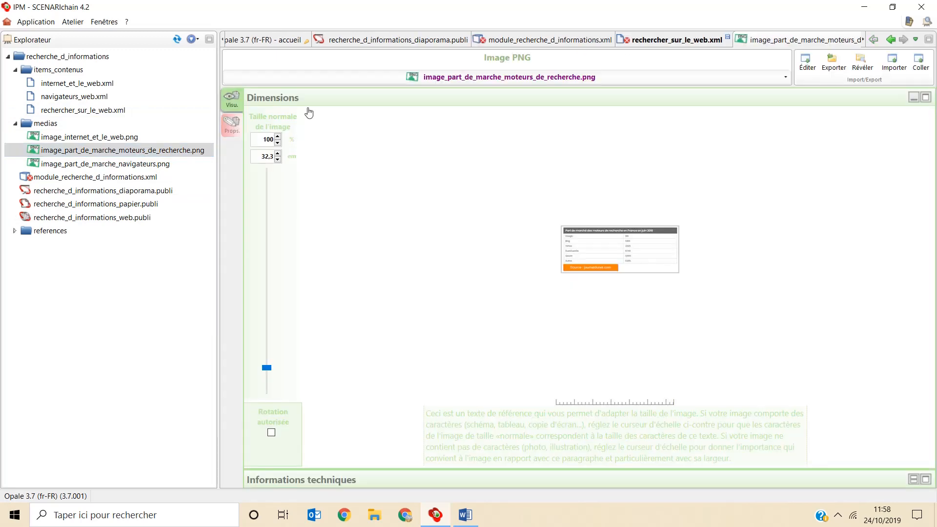
{"action": "double_click", "coordinate": [83, 110]}
{"action": "left_click", "coordinate": [256, 92]}
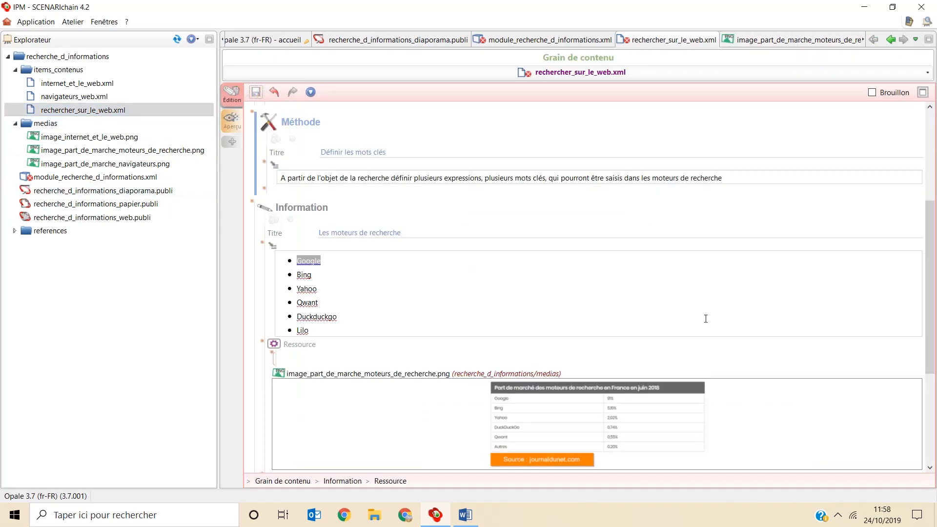
Add a second content grain to the module's division "S'approprier une méthode de recherche d'informations sur le web", creating its item as analyser_ses_resultats
{"action": "double_click", "coordinate": [95, 178]}
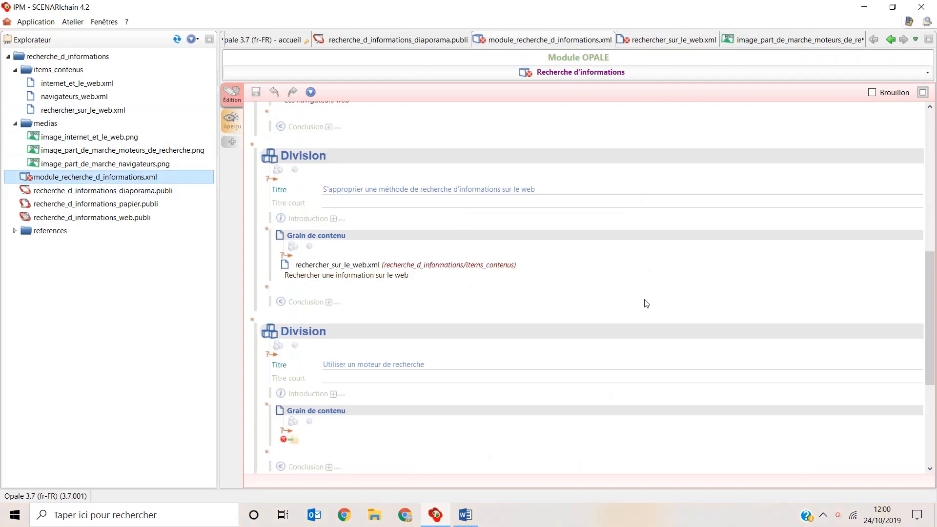
{"action": "left_click", "coordinate": [266, 288]}
{"action": "left_click", "coordinate": [292, 297]}
{"action": "left_click", "coordinate": [298, 324]}
{"action": "left_click", "coordinate": [340, 354]}
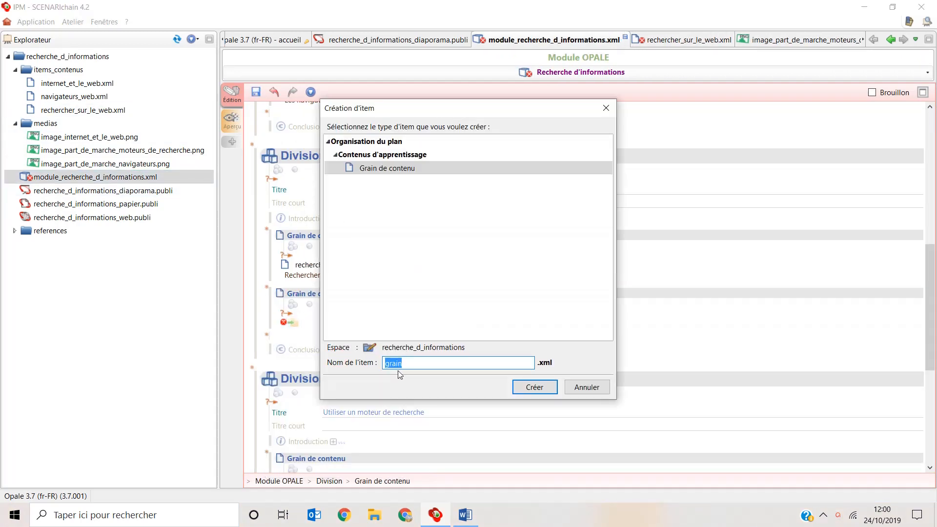
{"action": "type", "text": "analyser_ses_resultats"}
{"action": "left_click", "coordinate": [534, 387]}
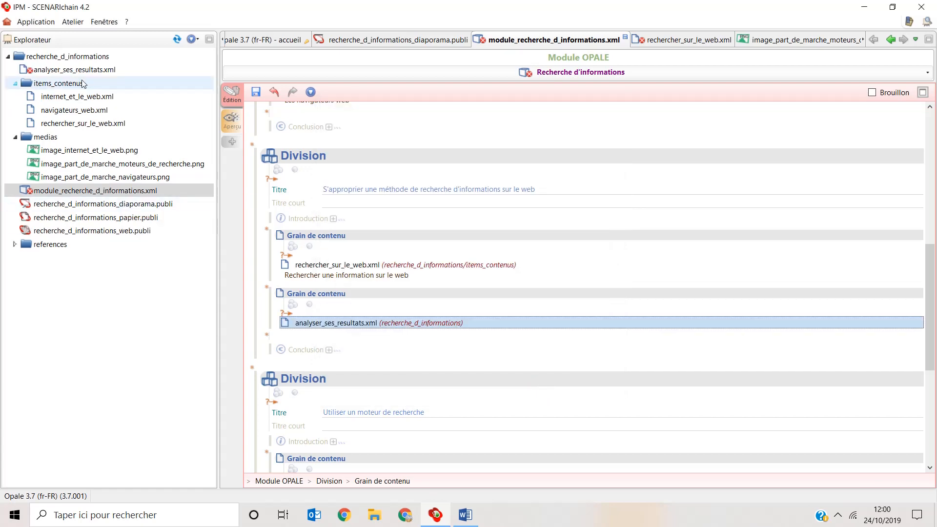
Move the analyser_ses_resultats item into the items_contenus space and title the grain "Analyser ses résultats"
{"action": "left_click_drag", "start_coordinate": [83, 84], "coordinate": [83, 83]}
{"action": "left_click", "coordinate": [442, 270]}
{"action": "left_click", "coordinate": [331, 128]}
{"action": "type", "text": "Analyser ses résul"}
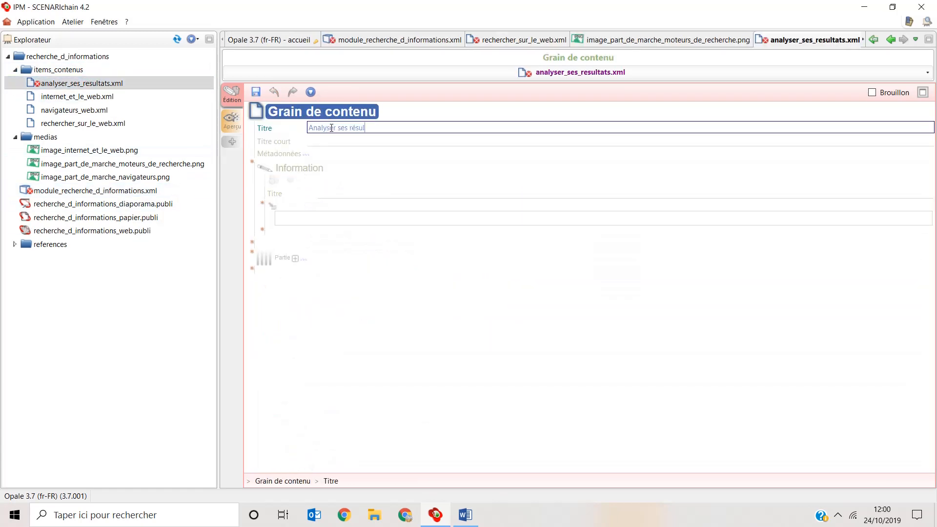
{"action": "type", "text": "tats"}
Insert a Méthode block after the Information block and copy the "Analyser ses résultats" bullet list from the Word source for its text
{"action": "left_click", "coordinate": [252, 242]}
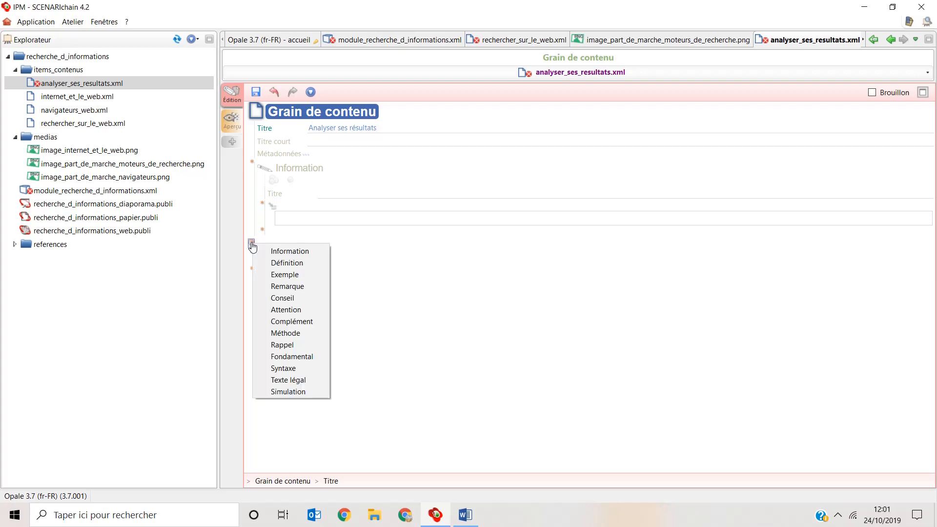
{"action": "left_click", "coordinate": [294, 332]}
{"action": "key", "text": "alt+Tab"}
{"action": "scroll", "coordinate": [540, 413], "scroll_direction": "down", "scroll_amount": 3}
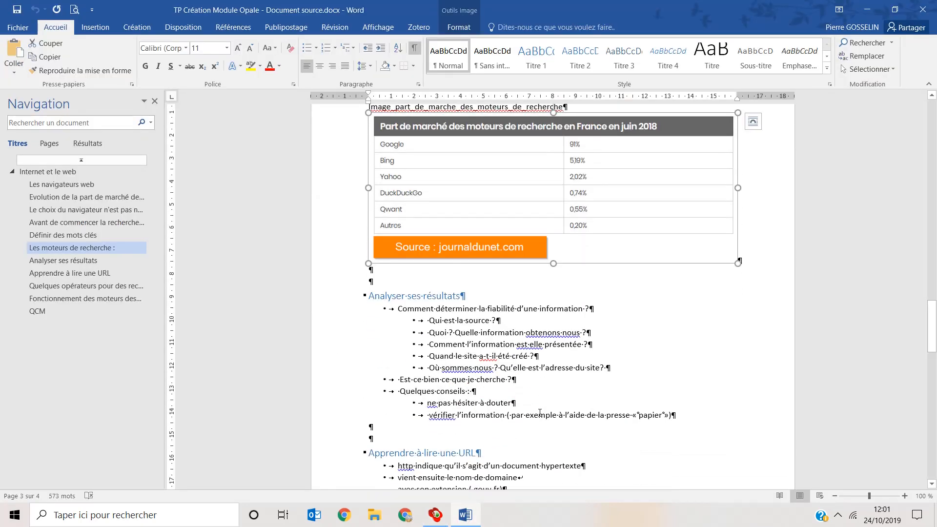
{"action": "left_click_drag", "start_coordinate": [679, 416], "coordinate": [396, 309]}
{"action": "key", "text": "ctrl+c"}
{"action": "key", "text": "alt+Tab"}
{"action": "left_click", "coordinate": [287, 310]}
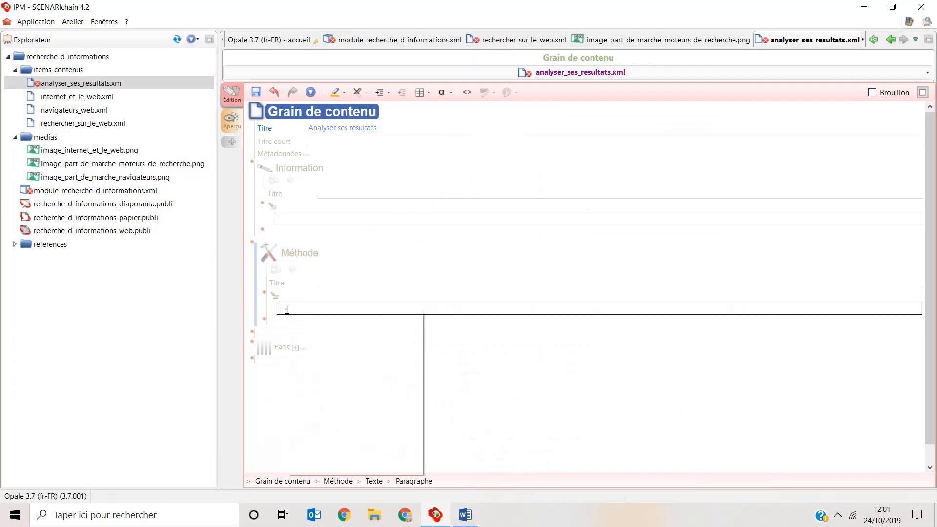